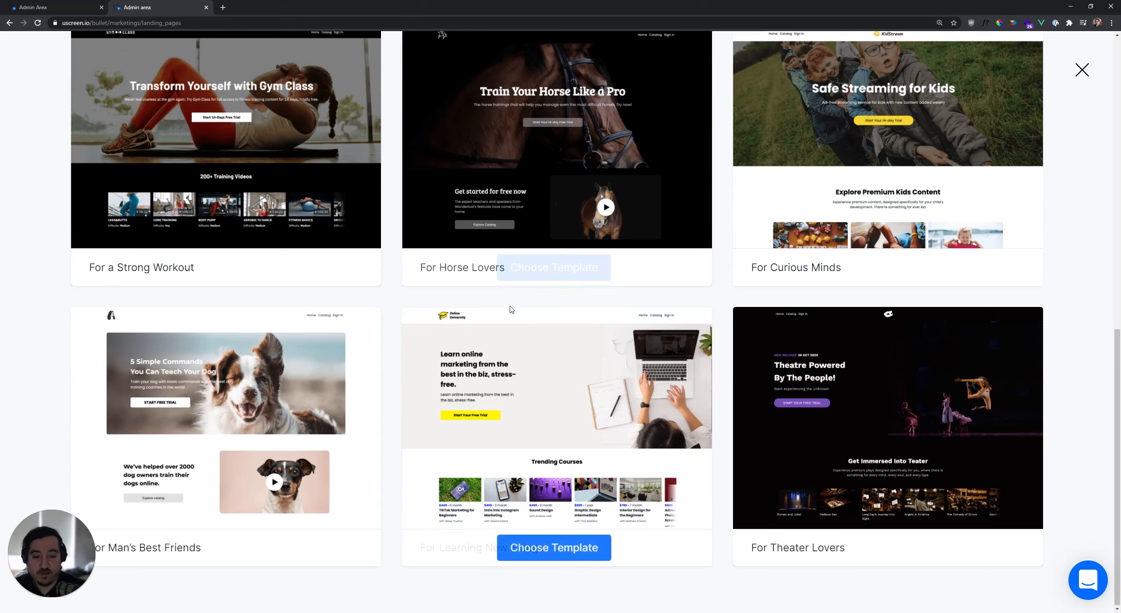
Browse the landing page templates and choose the For Yoga Lovers template
scroll(490, 300, up, 5)
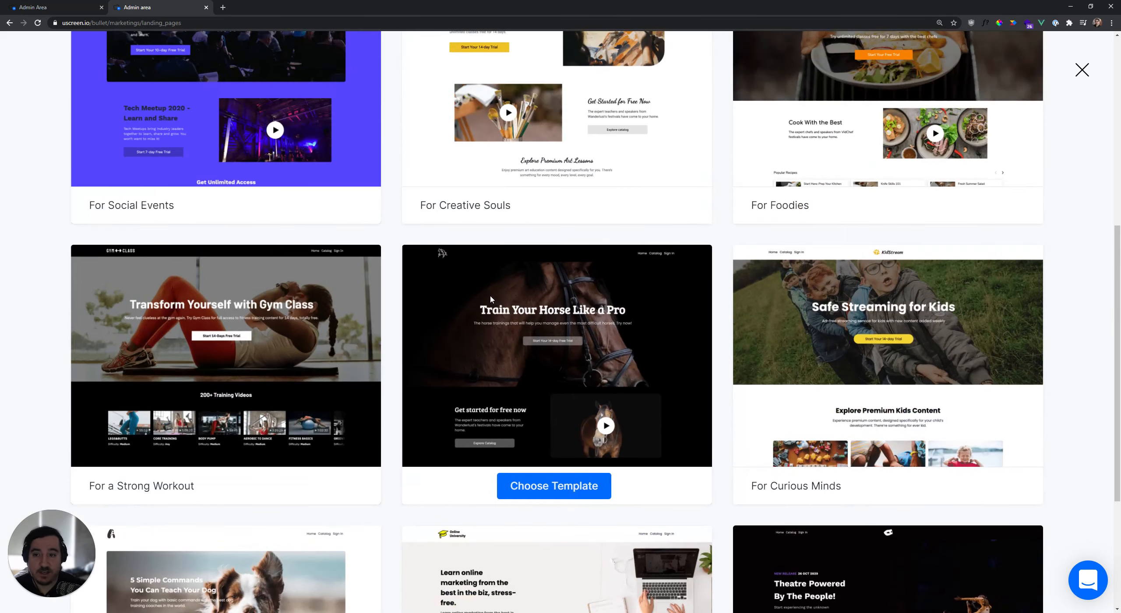
scroll(490, 300, up, 6)
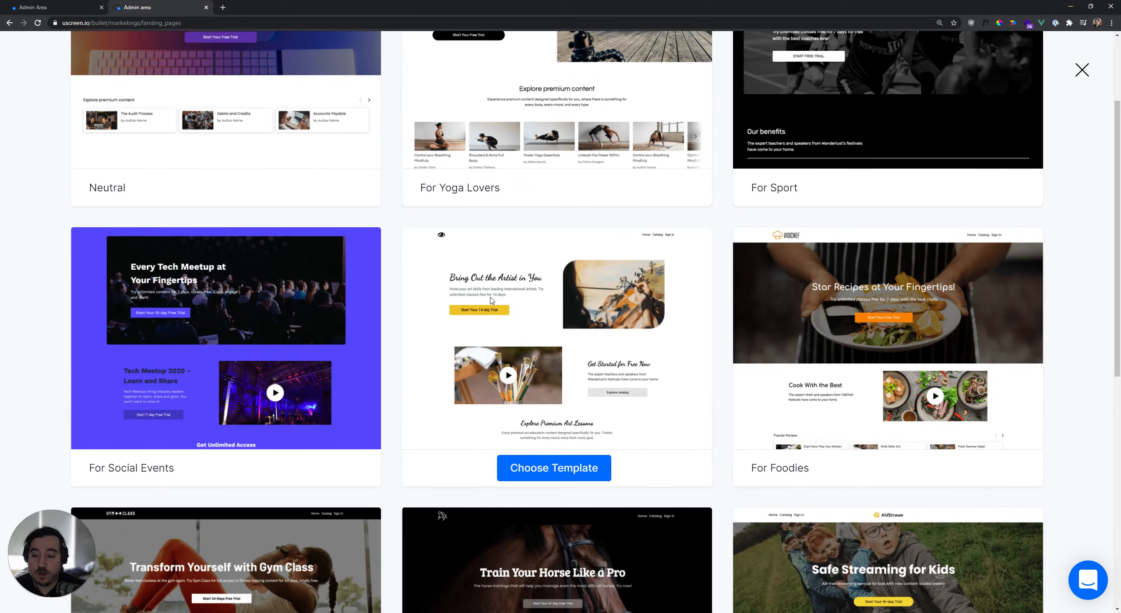
scroll(491, 300, up, 3)
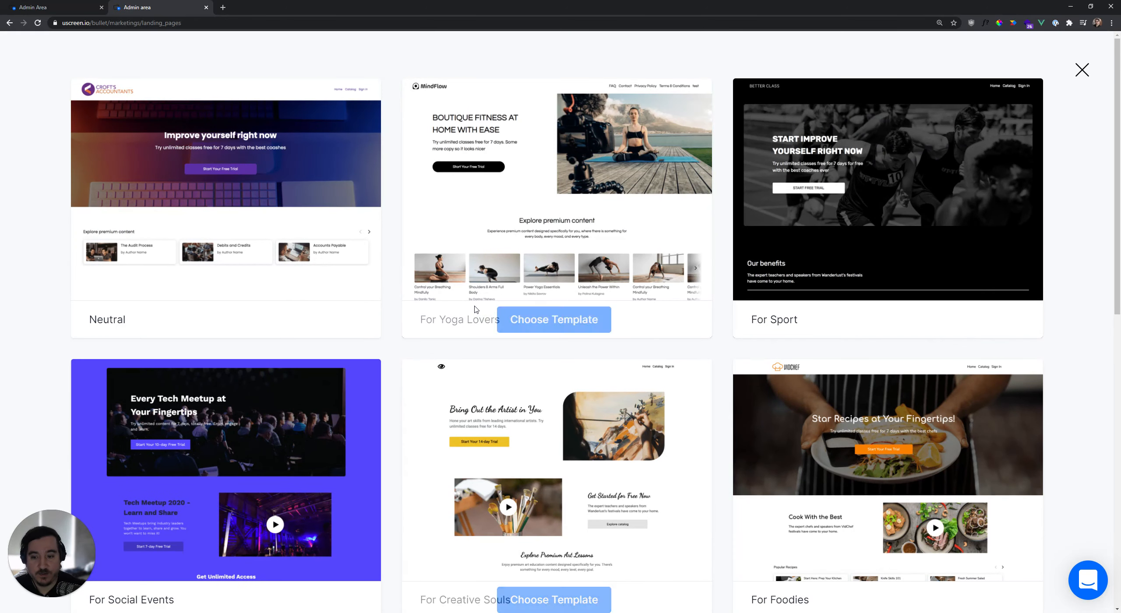
scroll(525, 309, down, 3)
scroll(526, 310, up, 3)
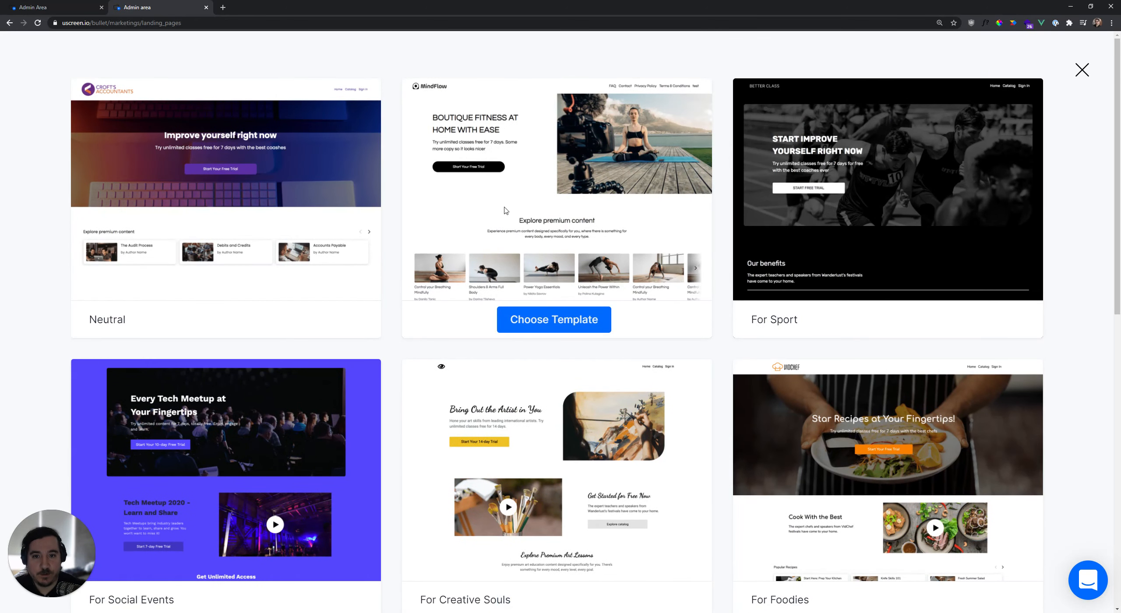
click(545, 324)
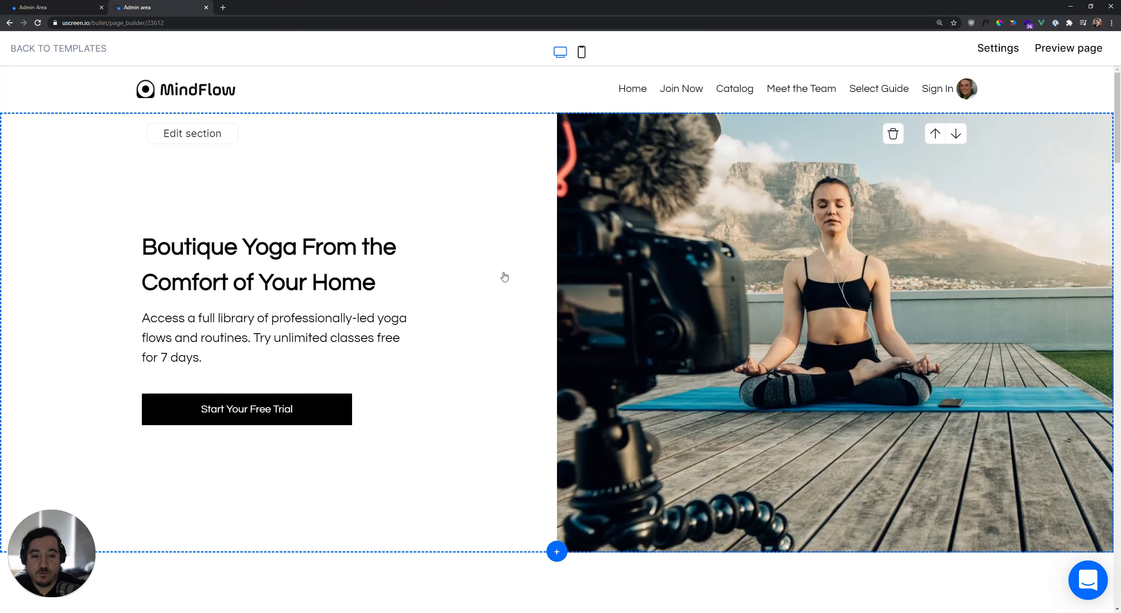
Review the yoga landing page in the mobile layout and return to the desktop layout
click(582, 52)
scroll(583, 190, down, 10)
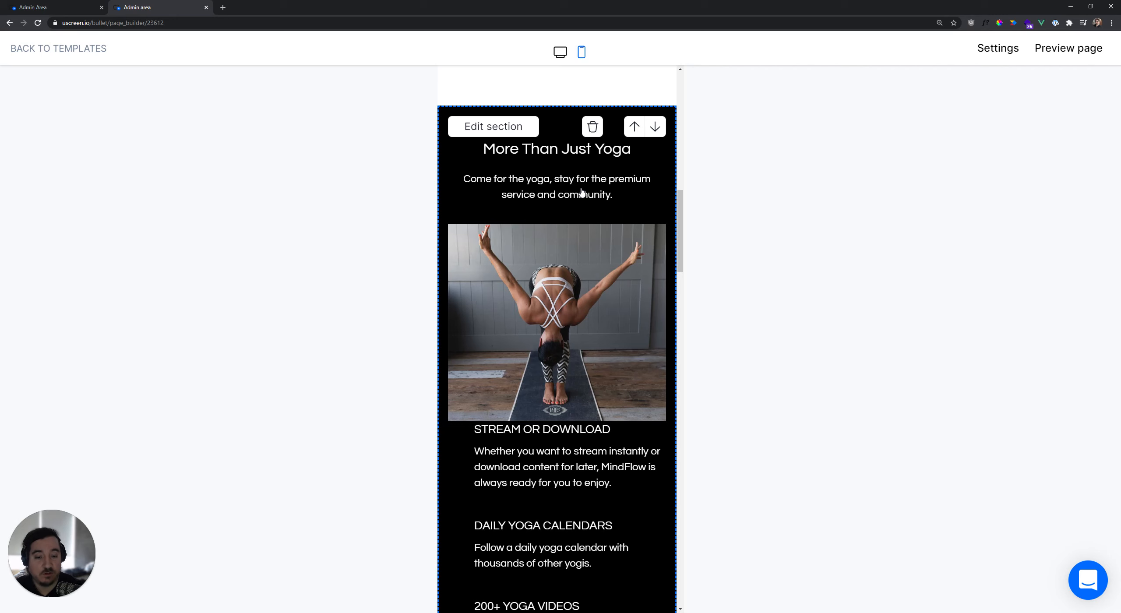
scroll(583, 193, up, 10)
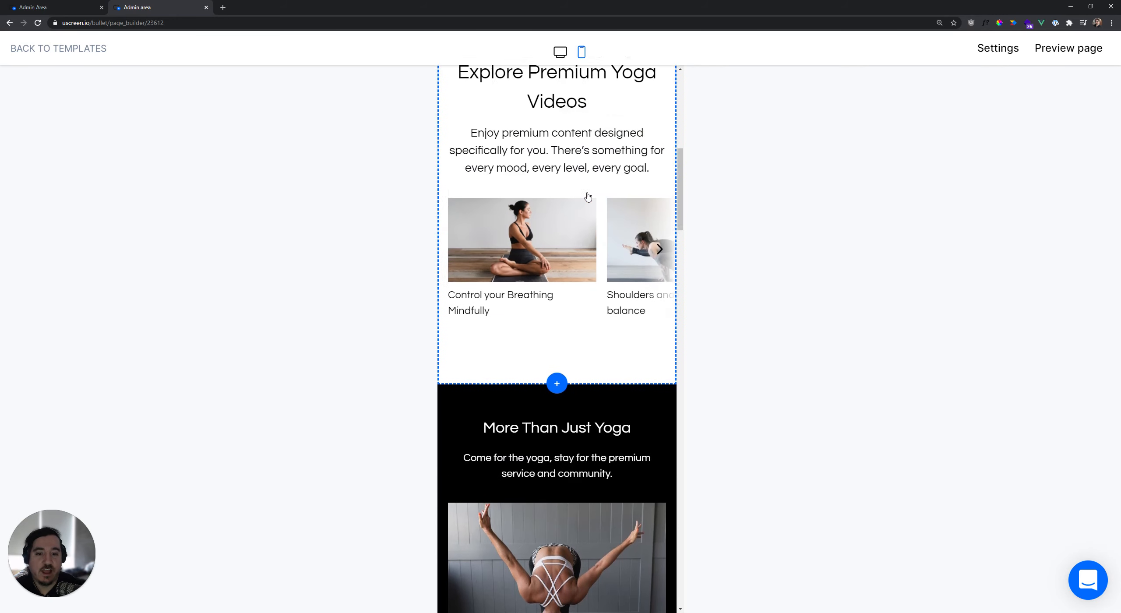
scroll(588, 198, up, 1)
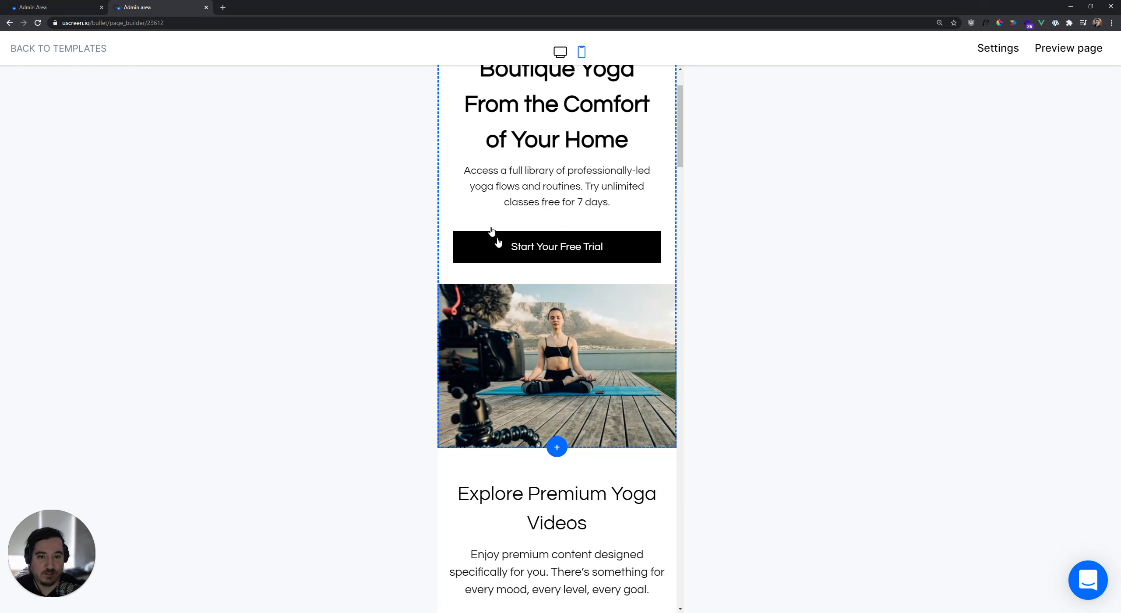
scroll(596, 172, up, 2)
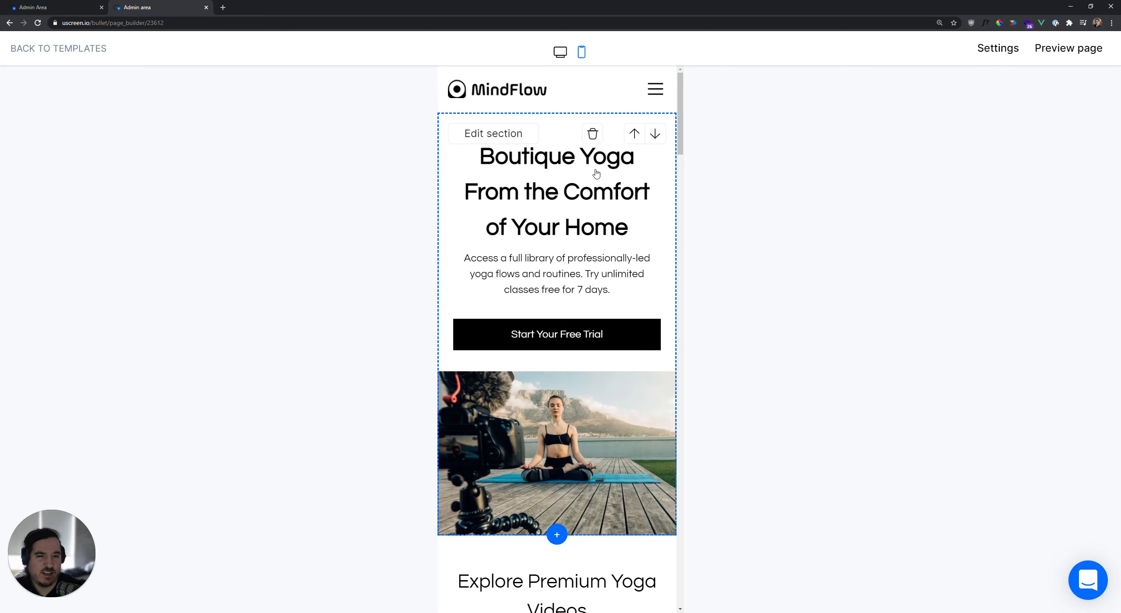
click(560, 53)
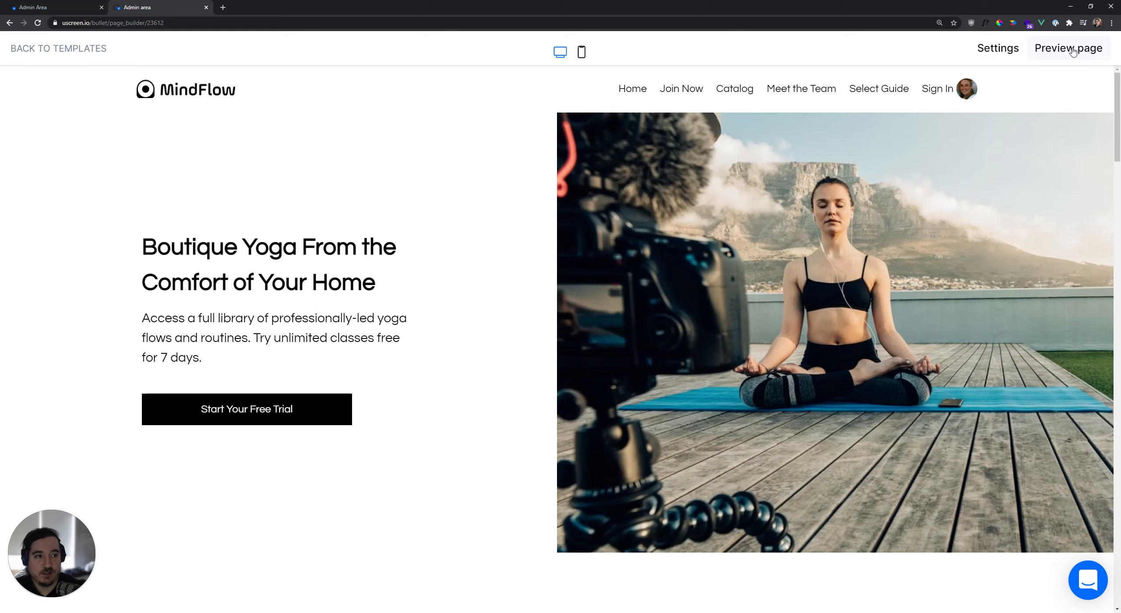
Open the Explore Premium Yoga Videos section's settings and preview the page in a new tab
scroll(508, 171, down, 8)
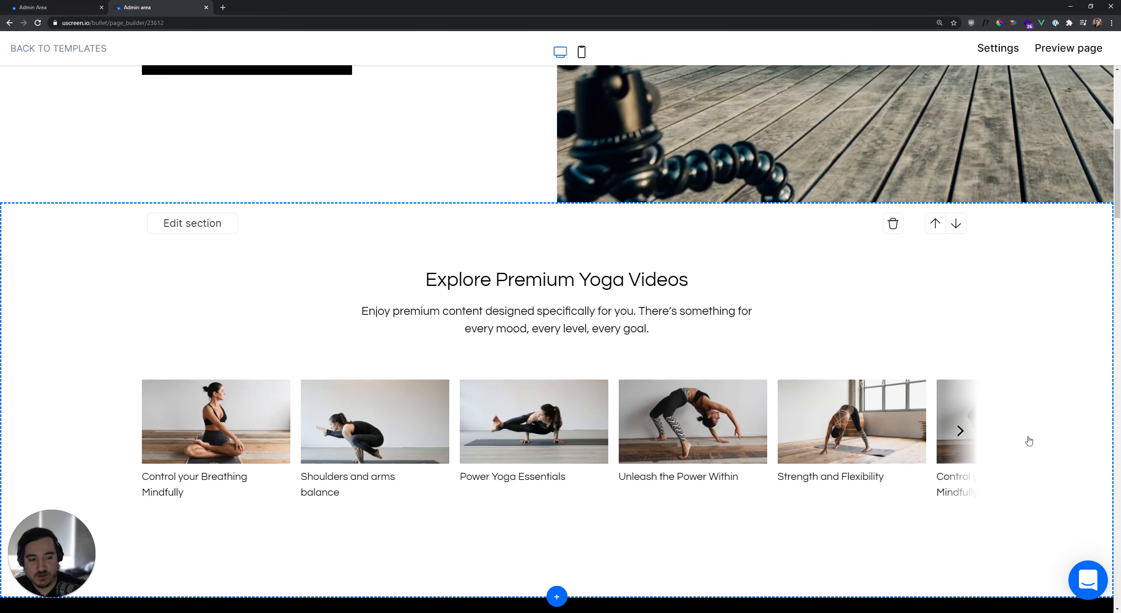
click(961, 434)
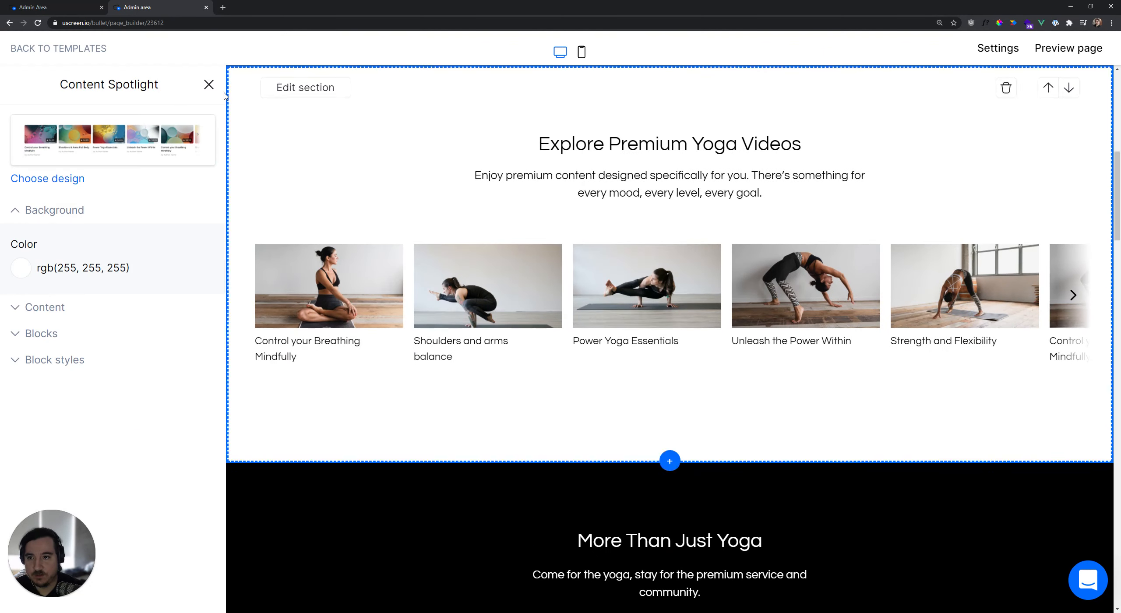
click(1069, 48)
scroll(278, 217, up, 5)
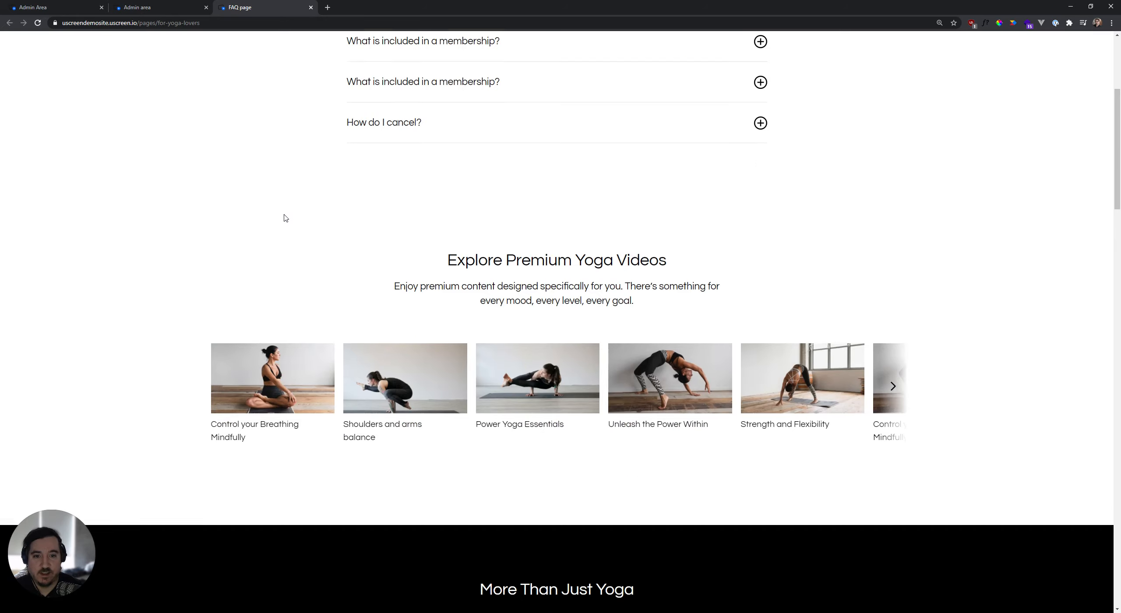
Test expanding and collapsing the first two FAQ questions and advance the yoga video carousel in the preview
click(761, 203)
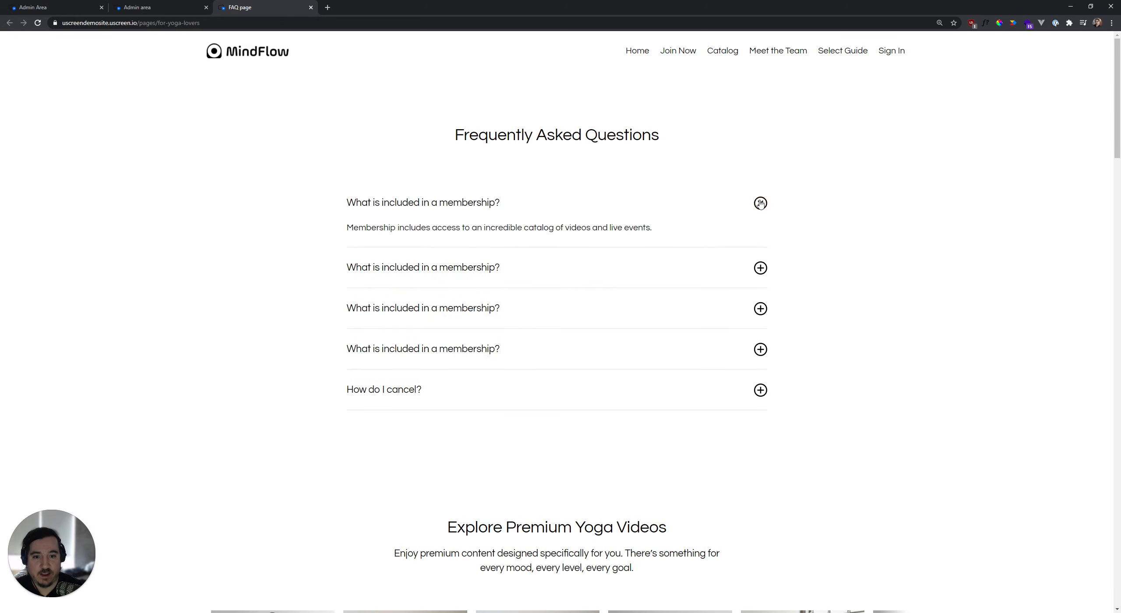
click(761, 203)
click(761, 244)
click(761, 244)
scroll(745, 285, down, 6)
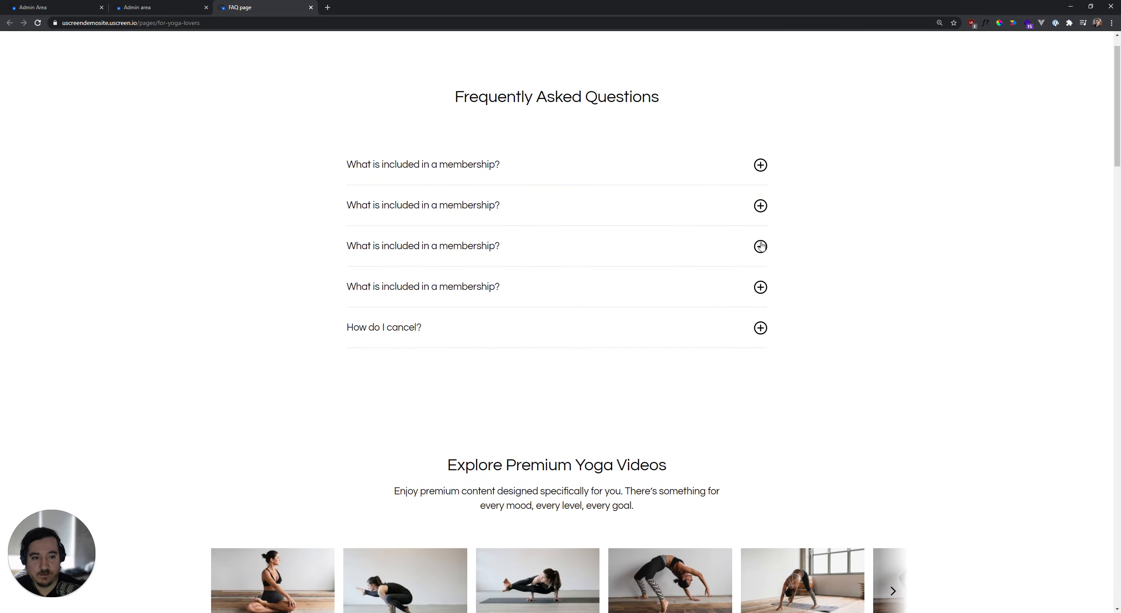
click(893, 366)
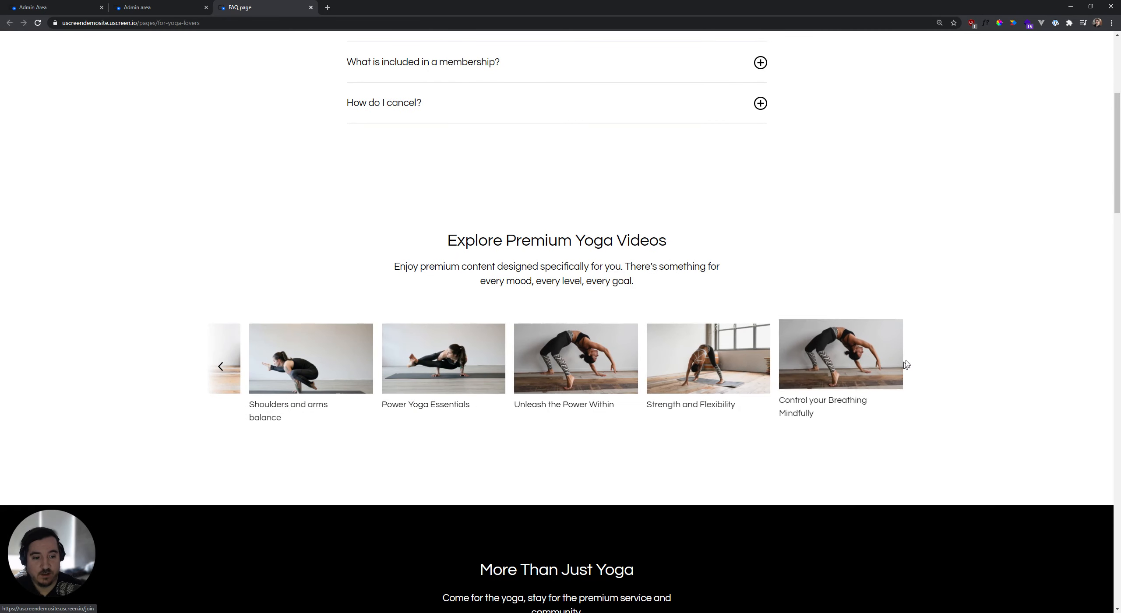
Return to the page builder and review the page name and page URL in the general page settings
click(178, 6)
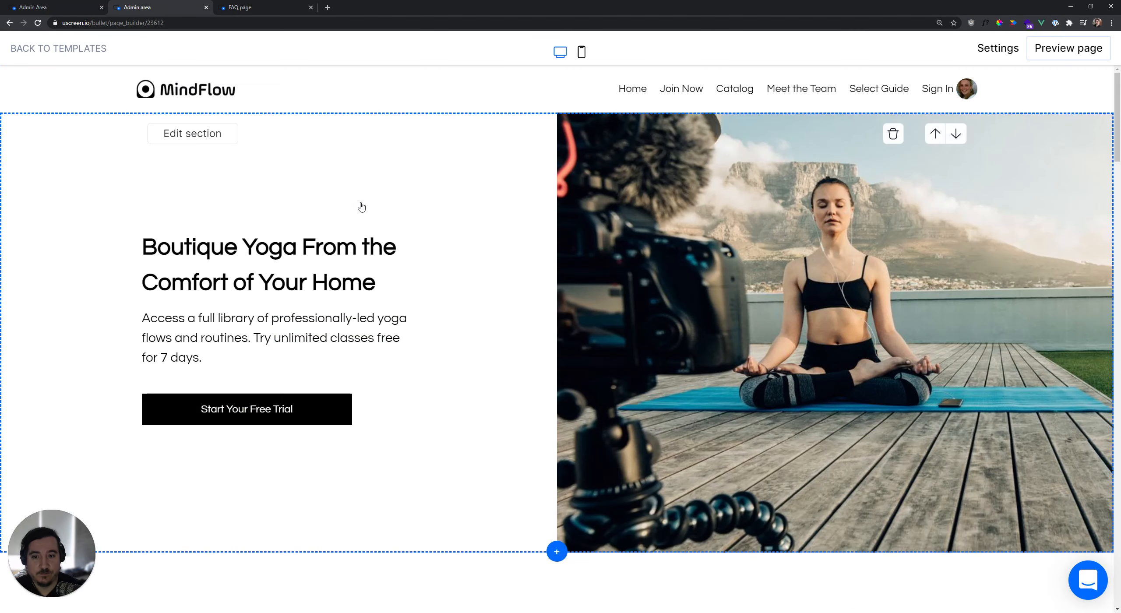
scroll(364, 209, down, 7)
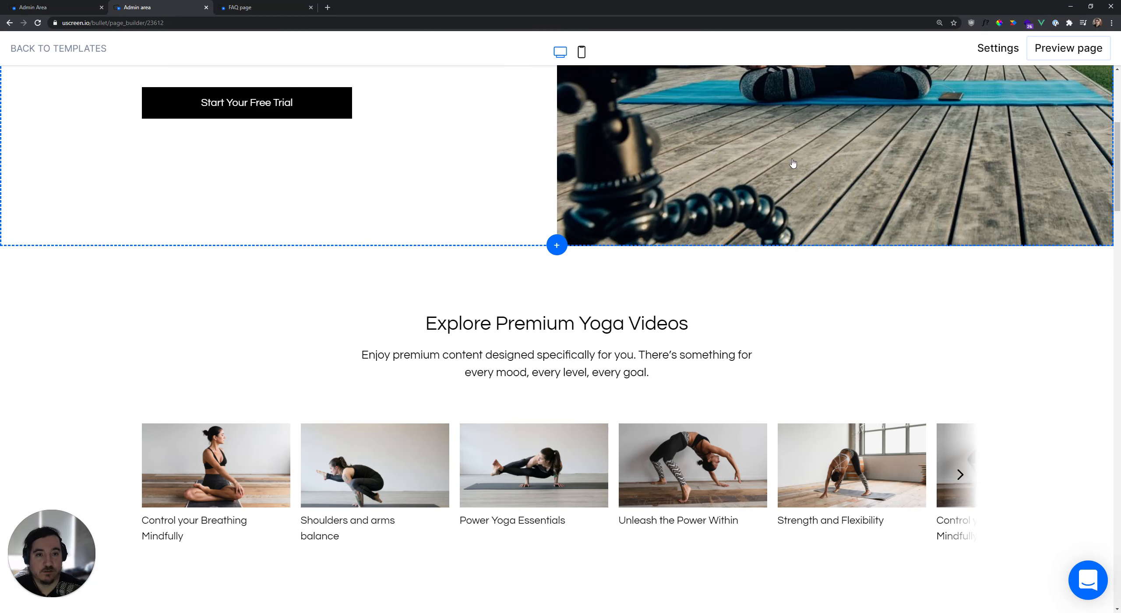
scroll(394, 198, up, 7)
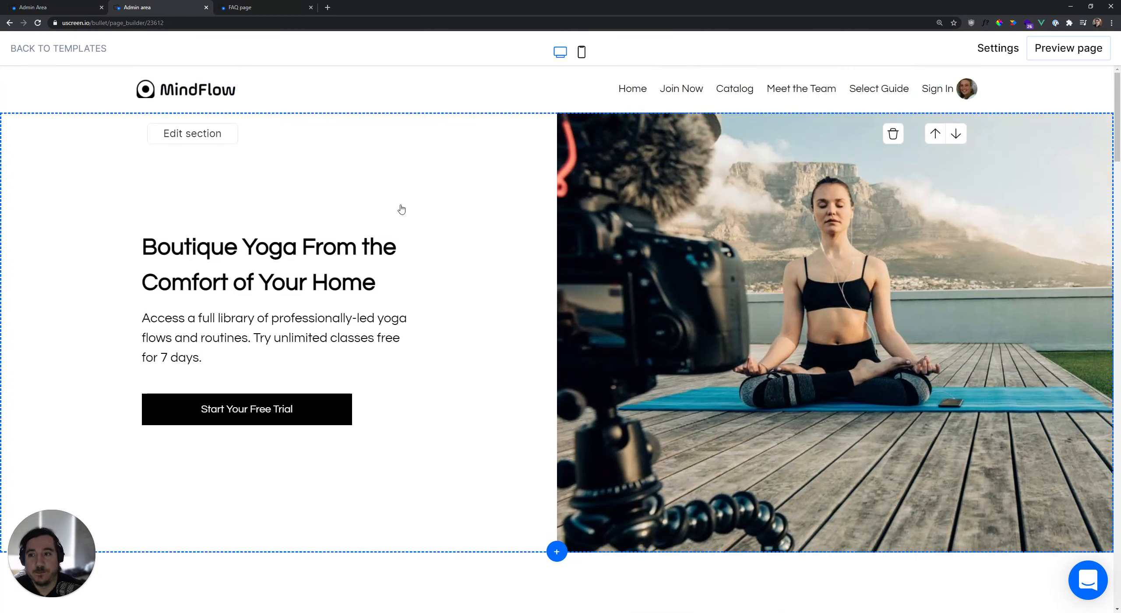
click(994, 50)
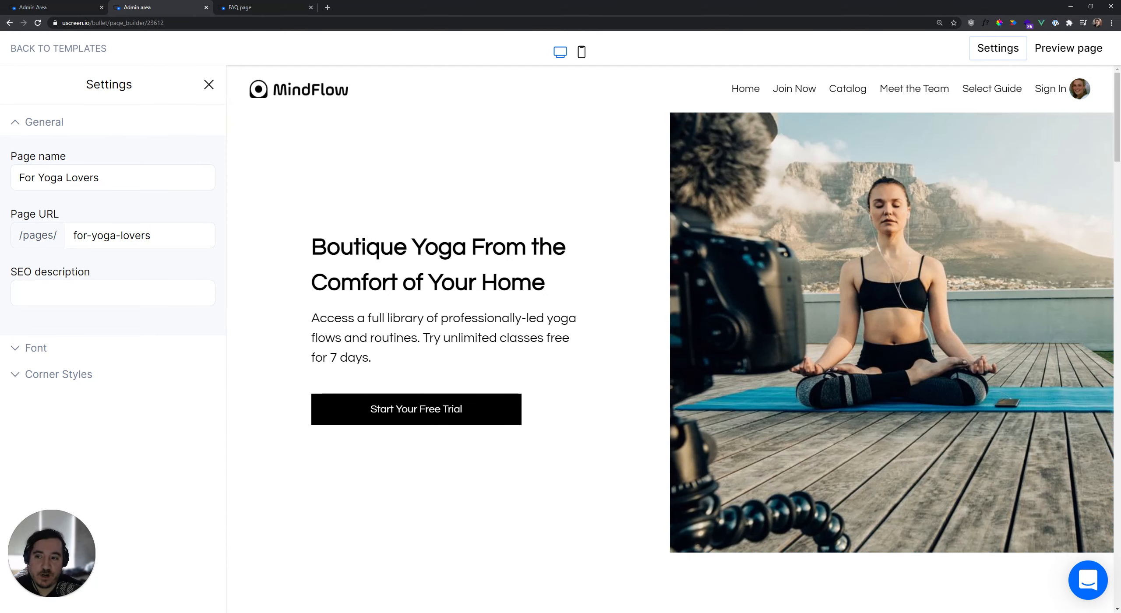
drag(101, 177, 21, 178)
click(58, 177)
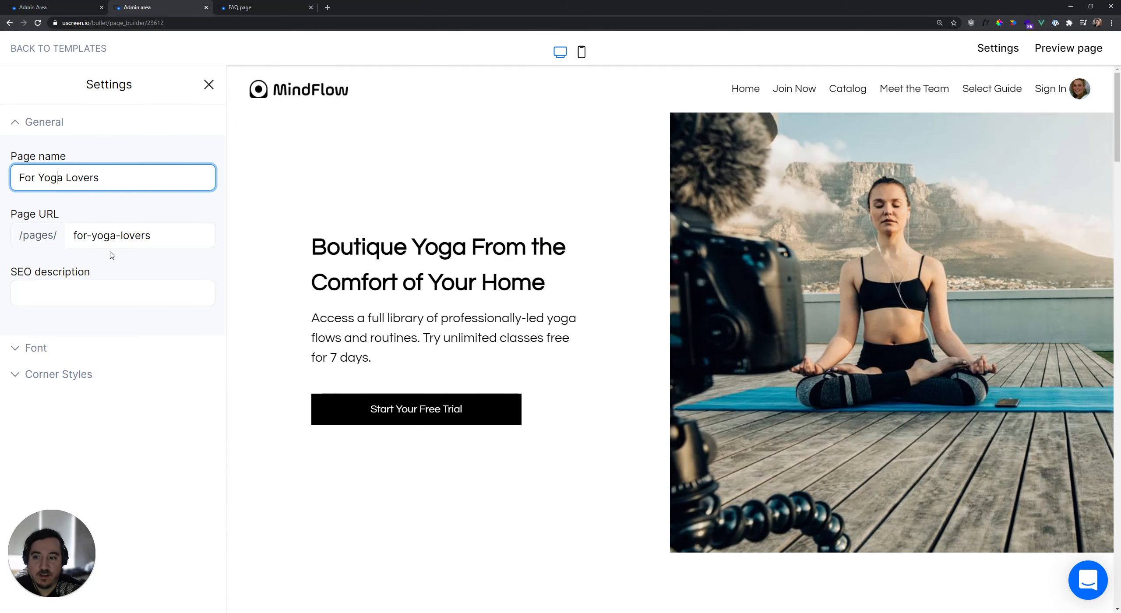
double_click(103, 235)
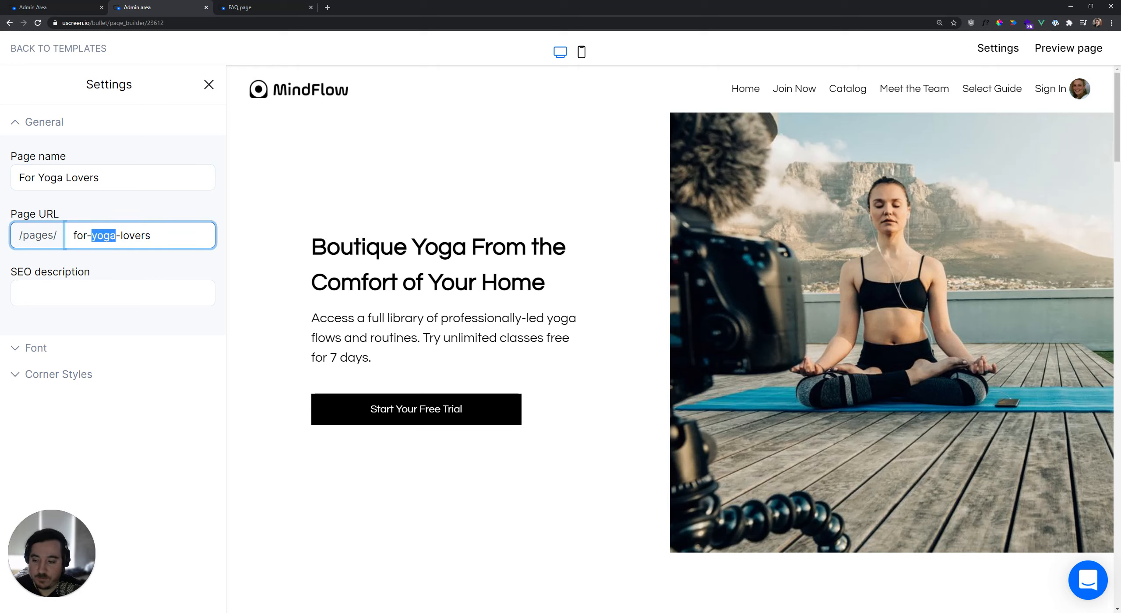
Review the heading and body font settings against the text in the page's sections
click(35, 350)
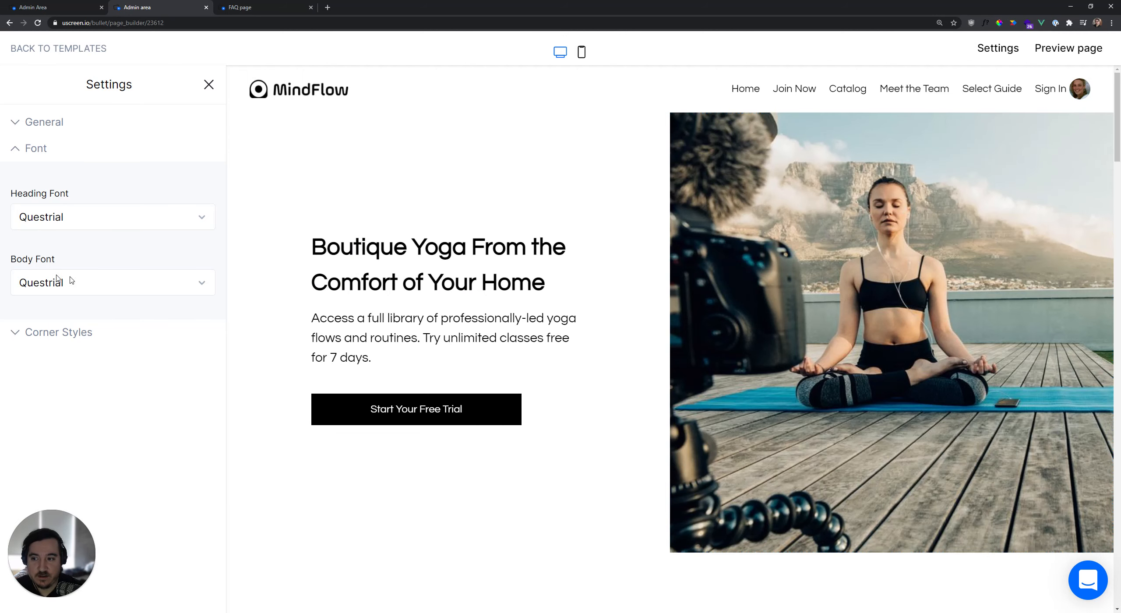
scroll(357, 327, down, 10)
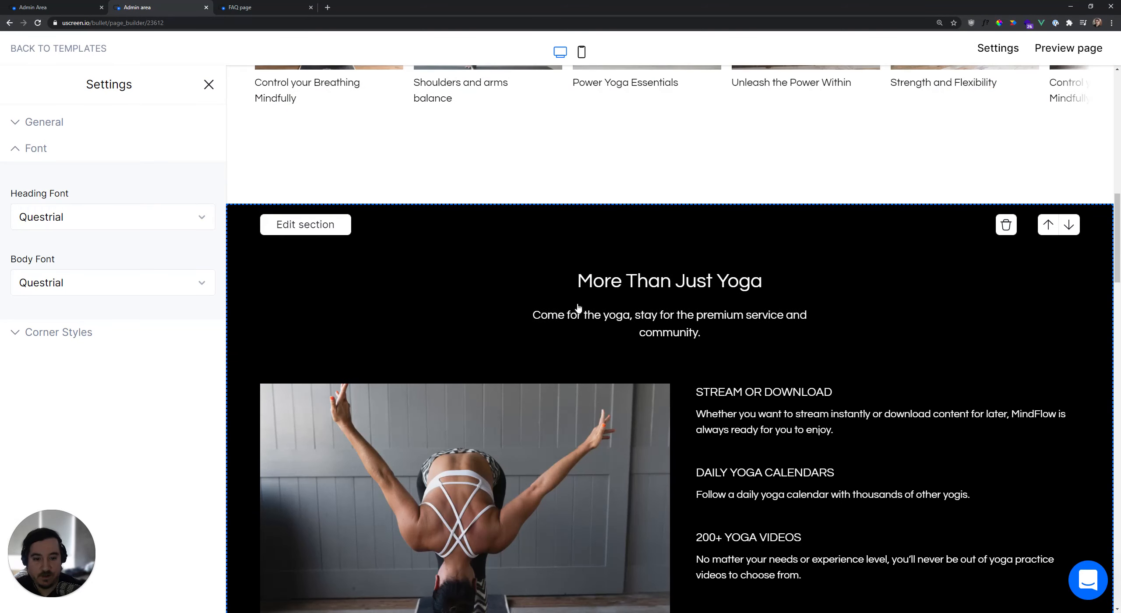
scroll(576, 308, down, 5)
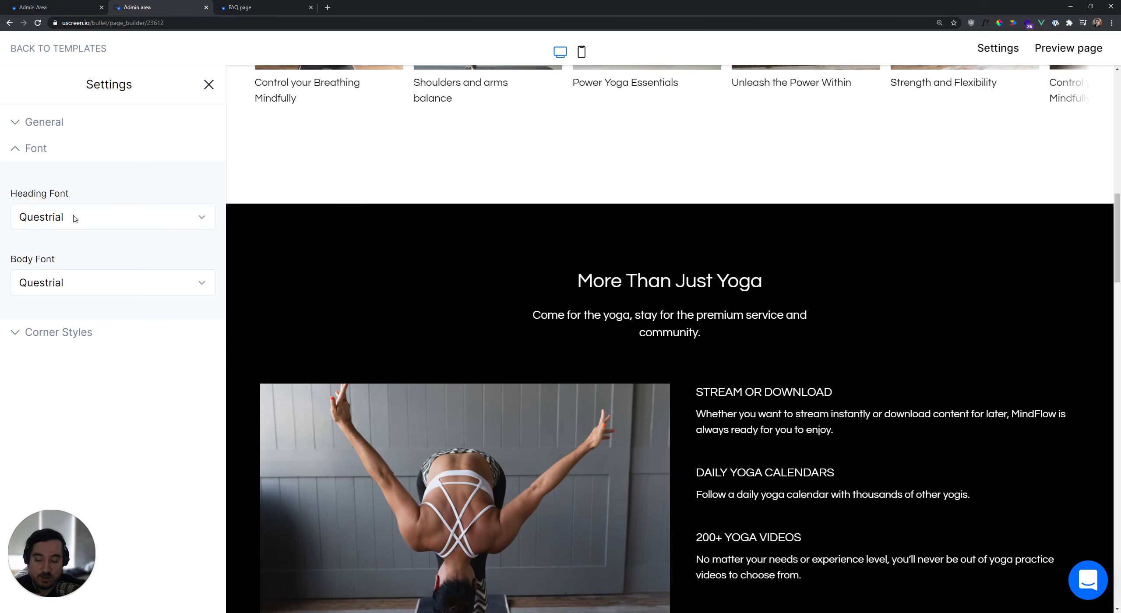
scroll(438, 188, up, 5)
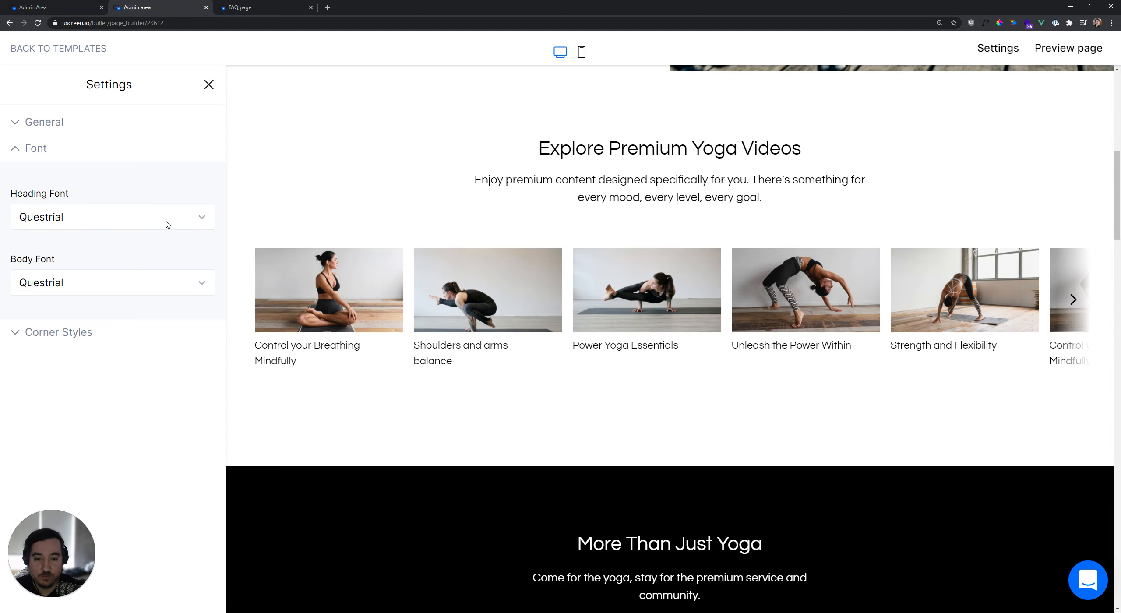
click(65, 149)
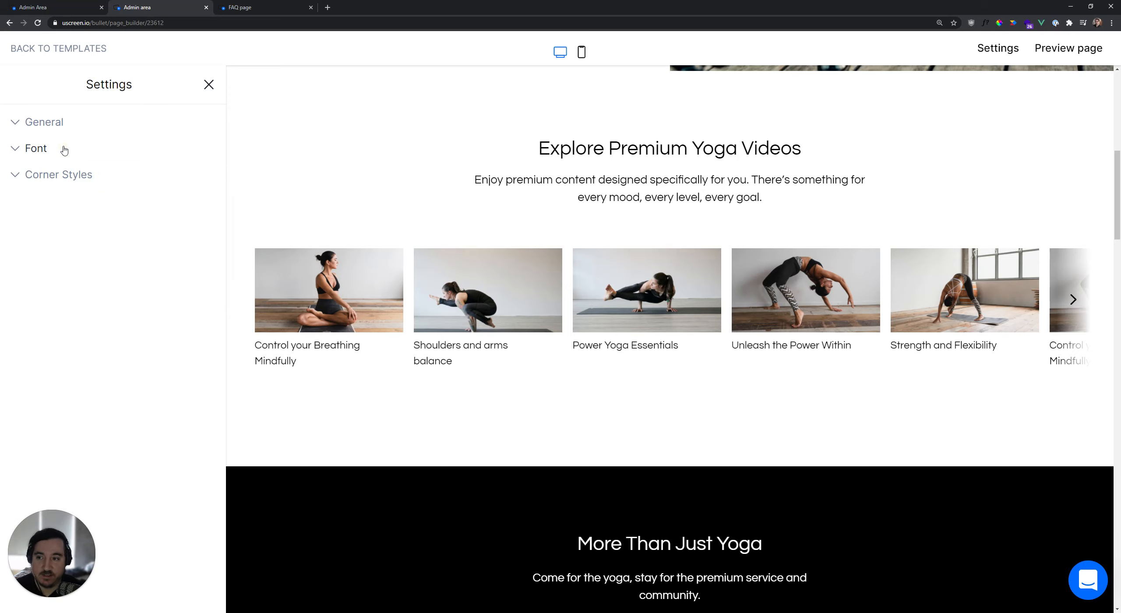
Open the corner style settings and examine the buttons and cards on the page that they affect
click(72, 177)
scroll(483, 328, up, 10)
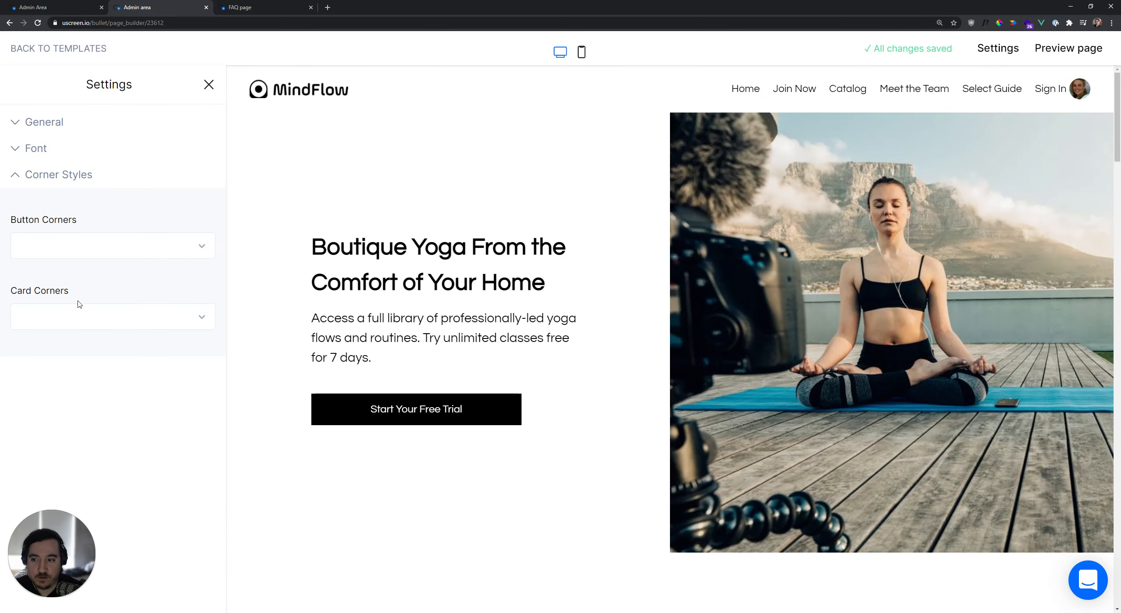
scroll(313, 355, down, 10)
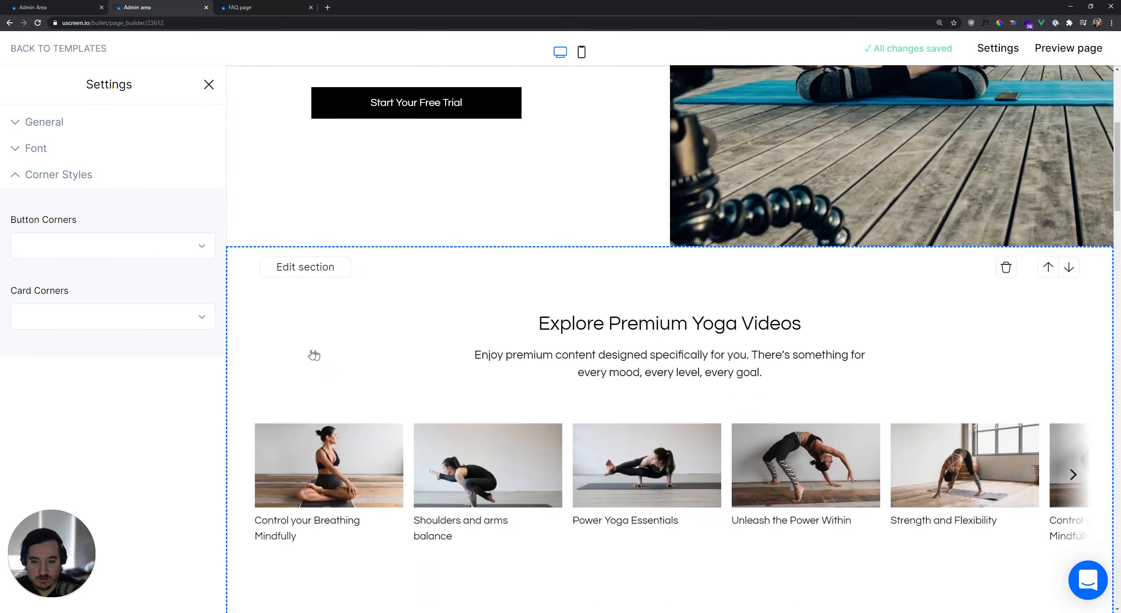
scroll(311, 302, down, 5)
scroll(311, 302, down, 5)
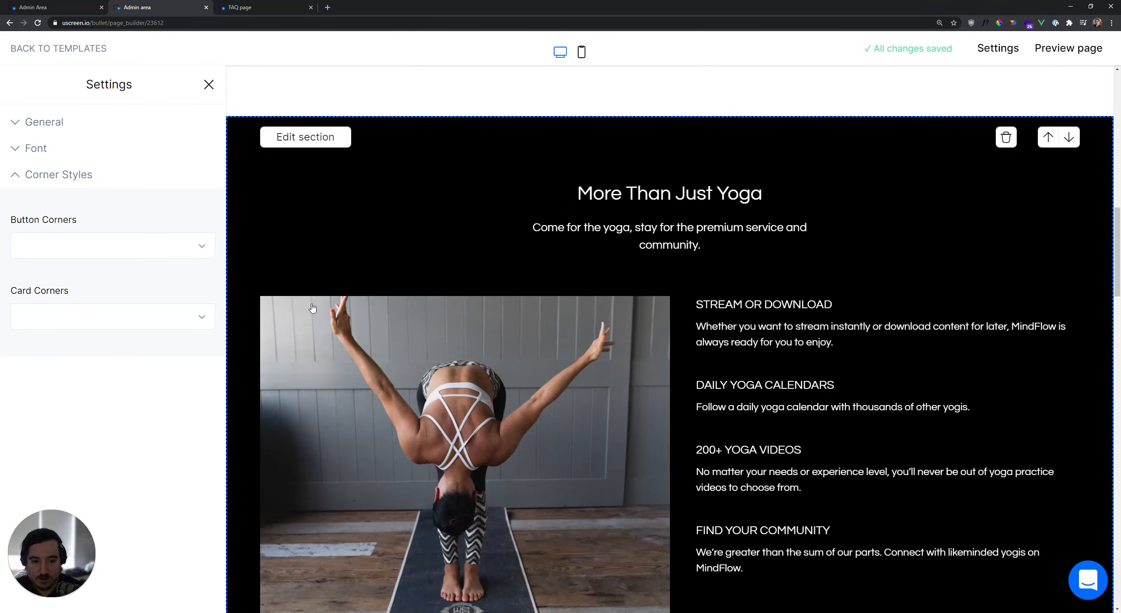
scroll(263, 302, up, 12)
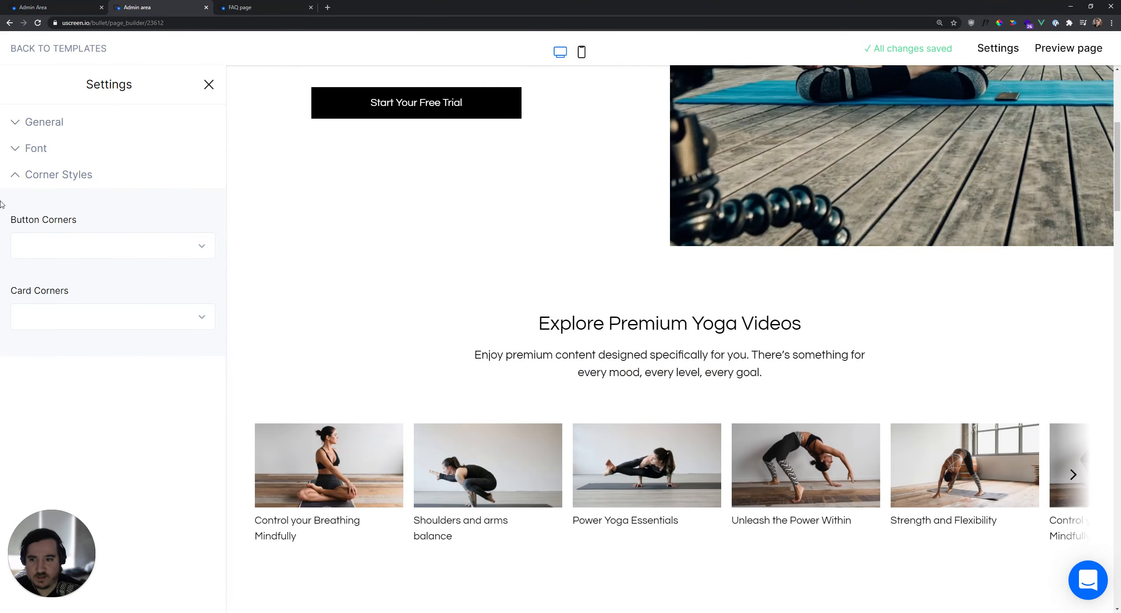
Try the Standard corner style on the page's buttons and set the button corners to Large
click(88, 246)
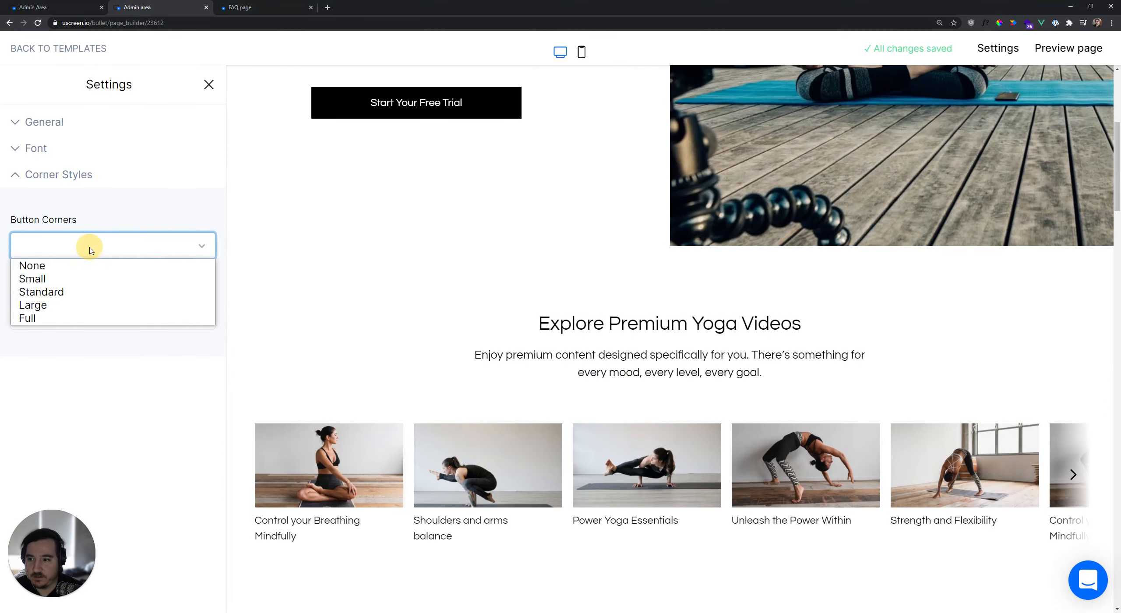
click(53, 290)
scroll(353, 243, up, 3)
scroll(355, 243, up, 1)
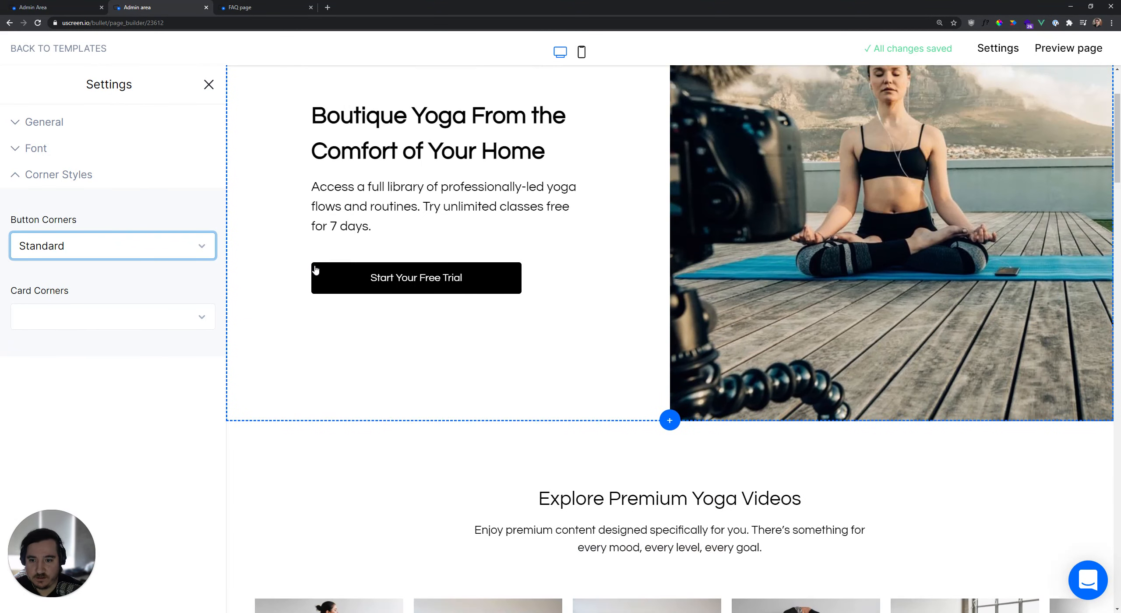
click(130, 244)
click(60, 306)
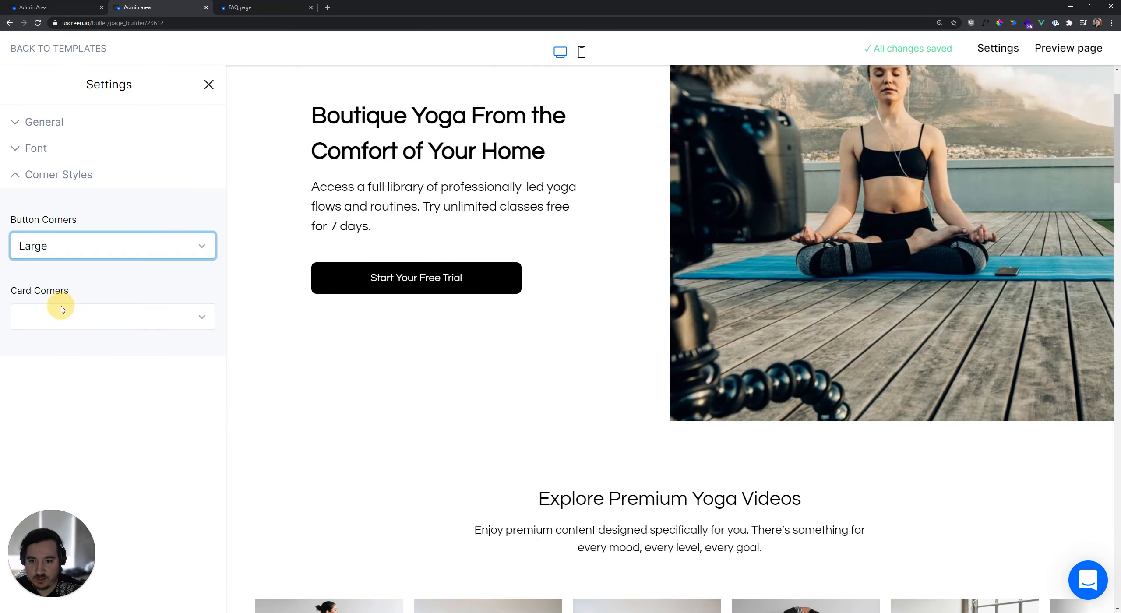
Set the card corners to Large and check the yoga video cards
click(103, 314)
click(70, 376)
scroll(265, 309, down, 5)
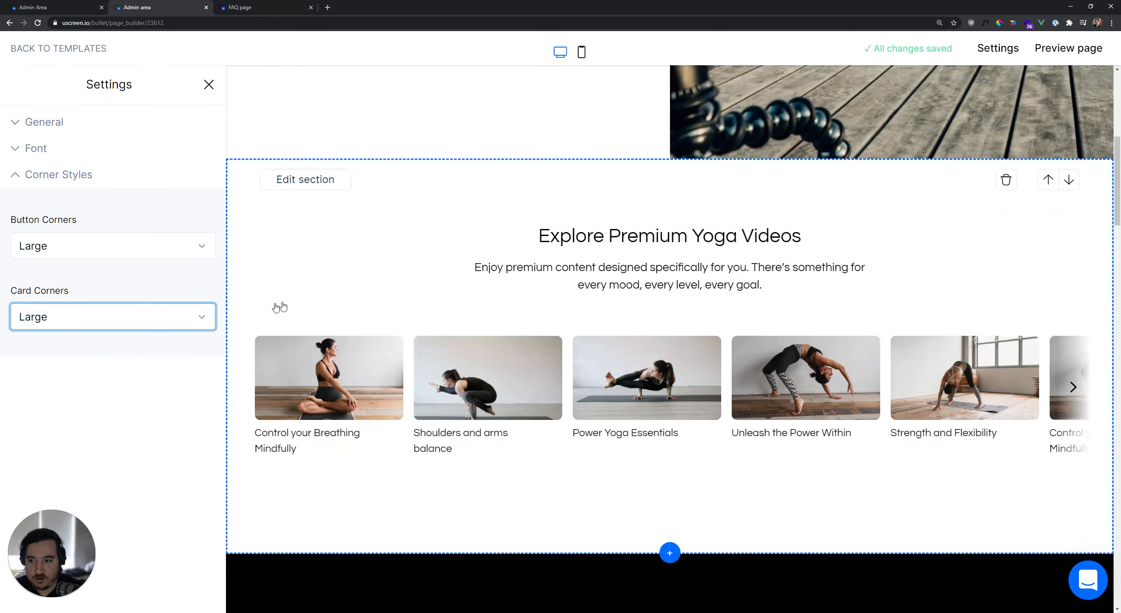
Try the Standard, Large and Full card corner styles on the yoga video cards
click(110, 318)
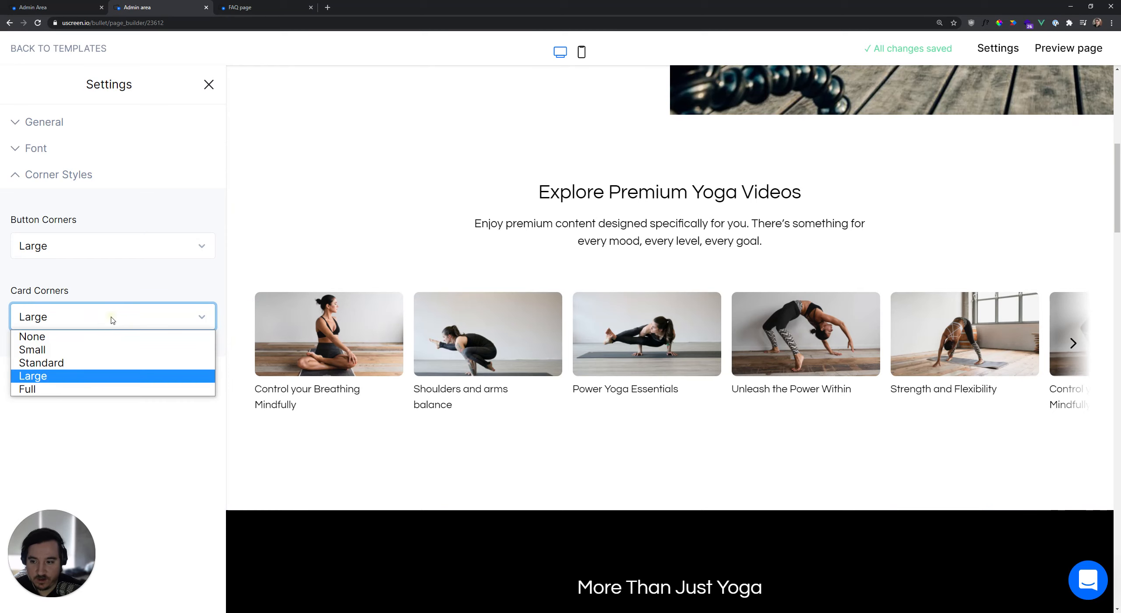
click(74, 361)
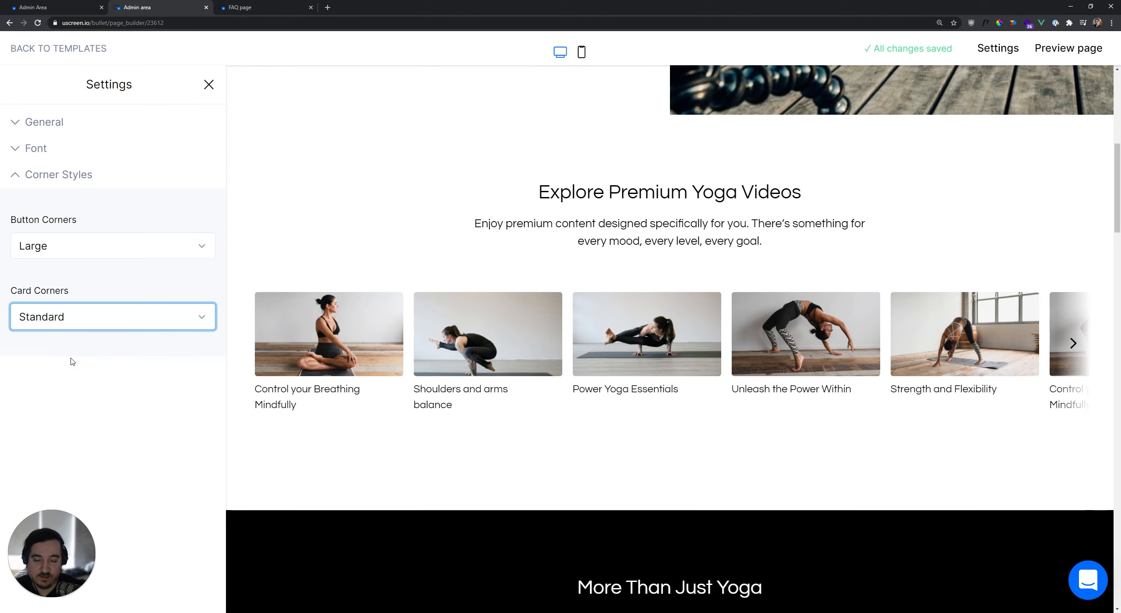
click(79, 325)
click(48, 376)
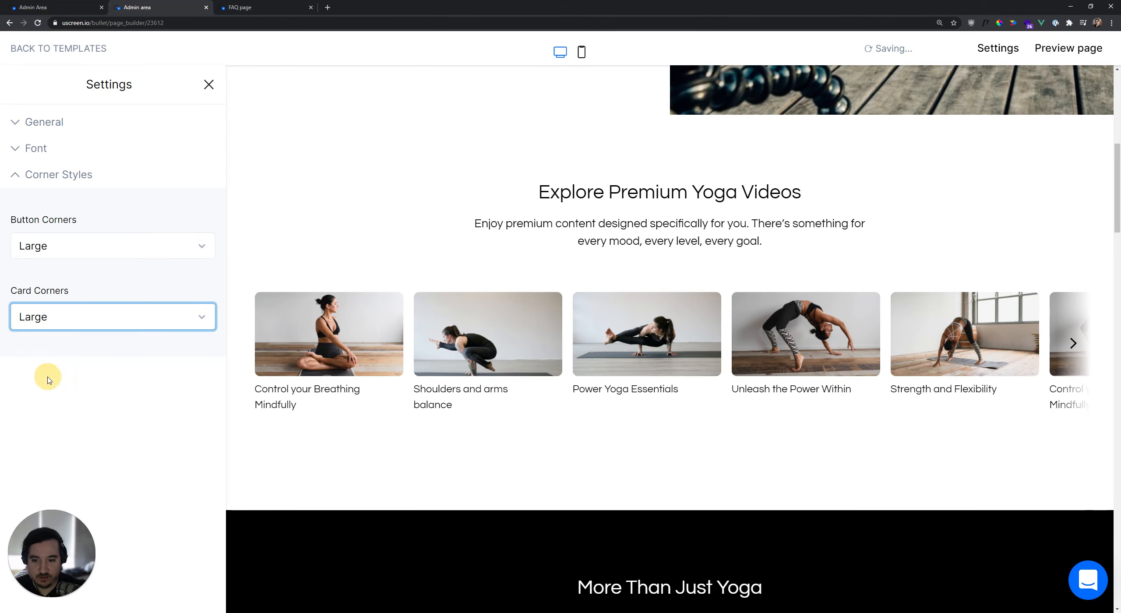
click(55, 322)
click(37, 390)
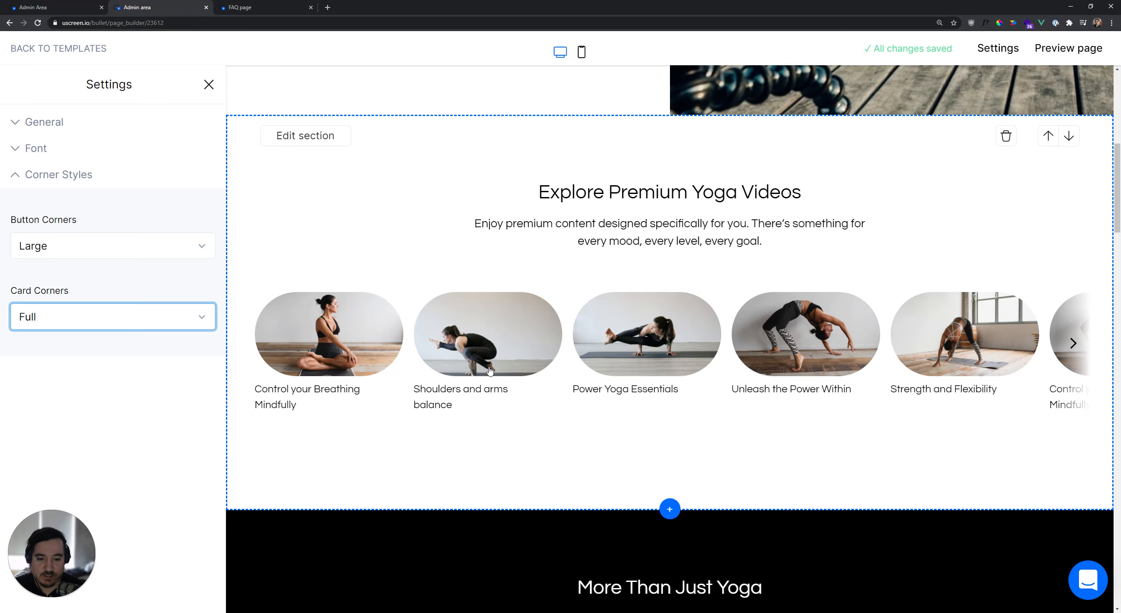
Check the Full corners on the More Than Just Yoga section's image and set the card corners to Large
scroll(489, 372, down, 8)
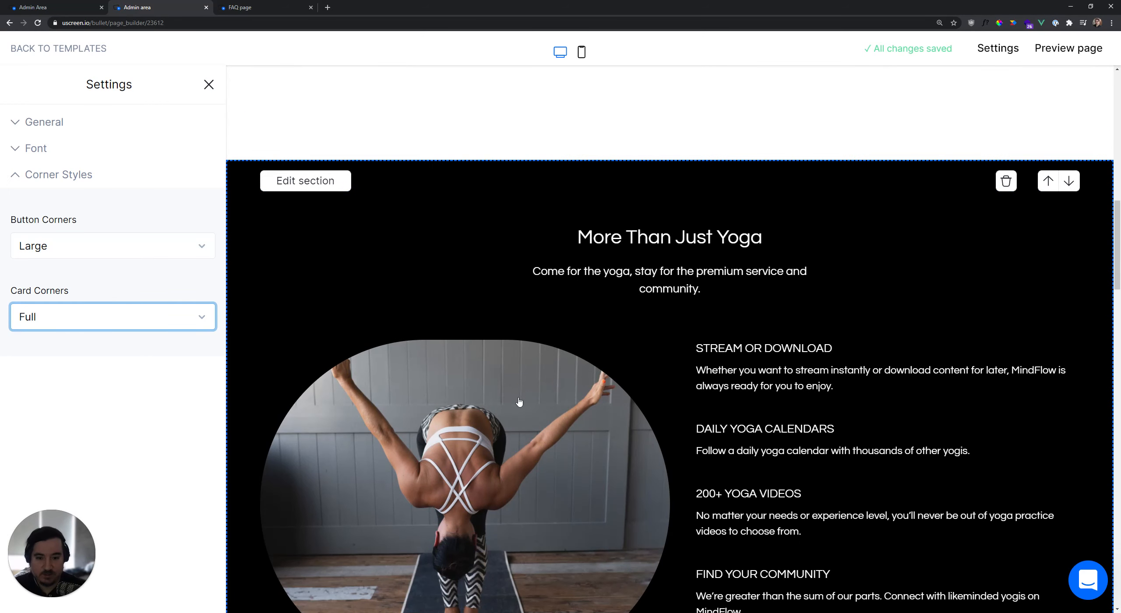
scroll(521, 403, up, 2)
click(98, 317)
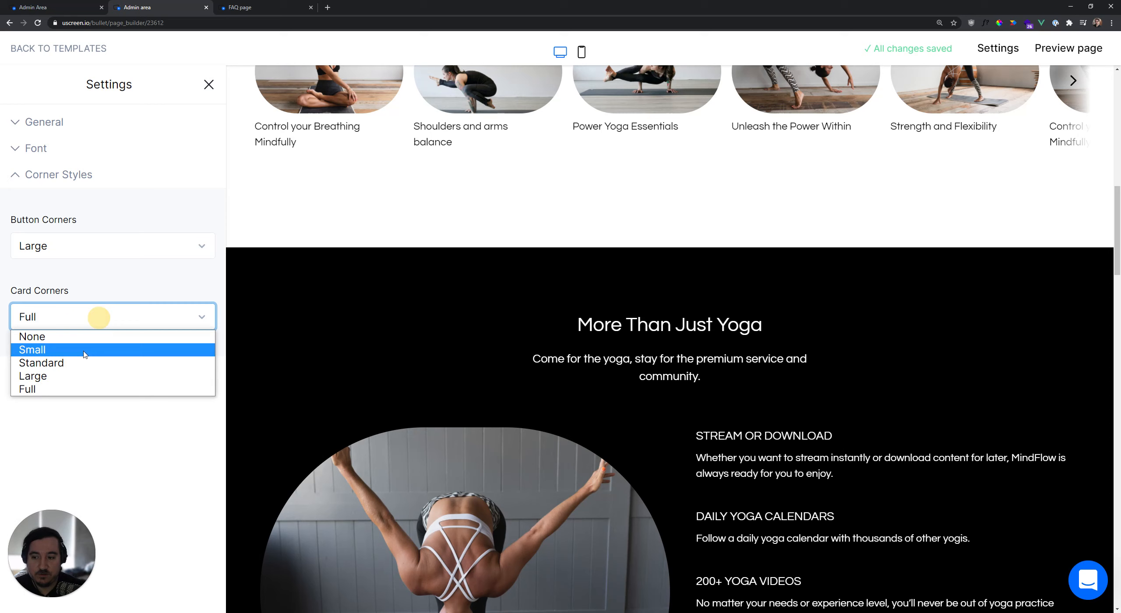
click(64, 378)
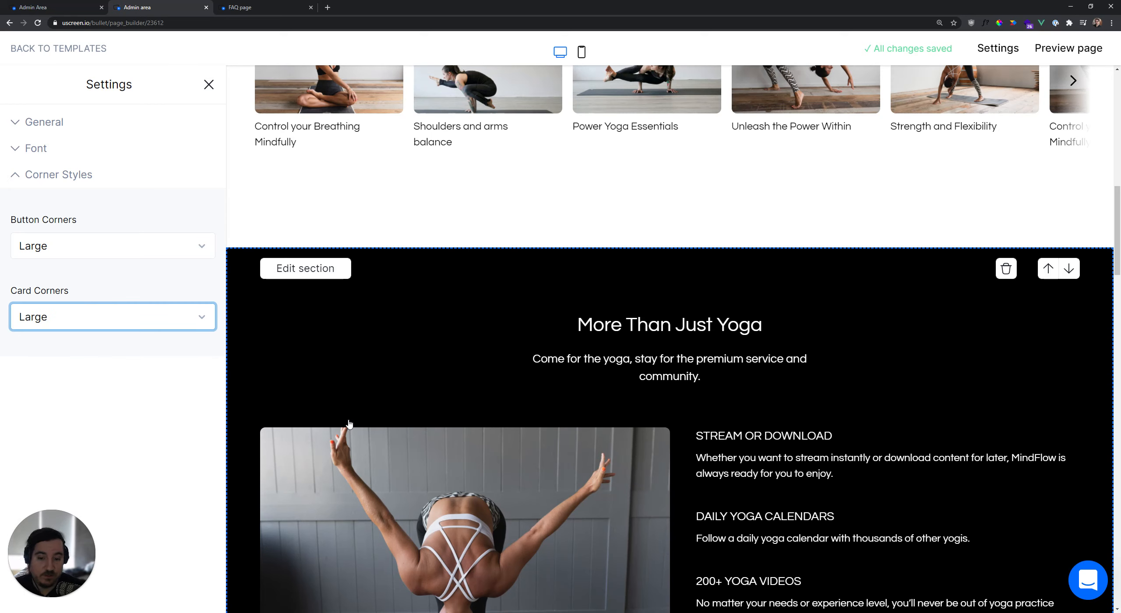
Close the page-wide settings and go back to the hero banner at the start of the page
click(66, 175)
scroll(580, 172, up, 1)
scroll(580, 172, up, 10)
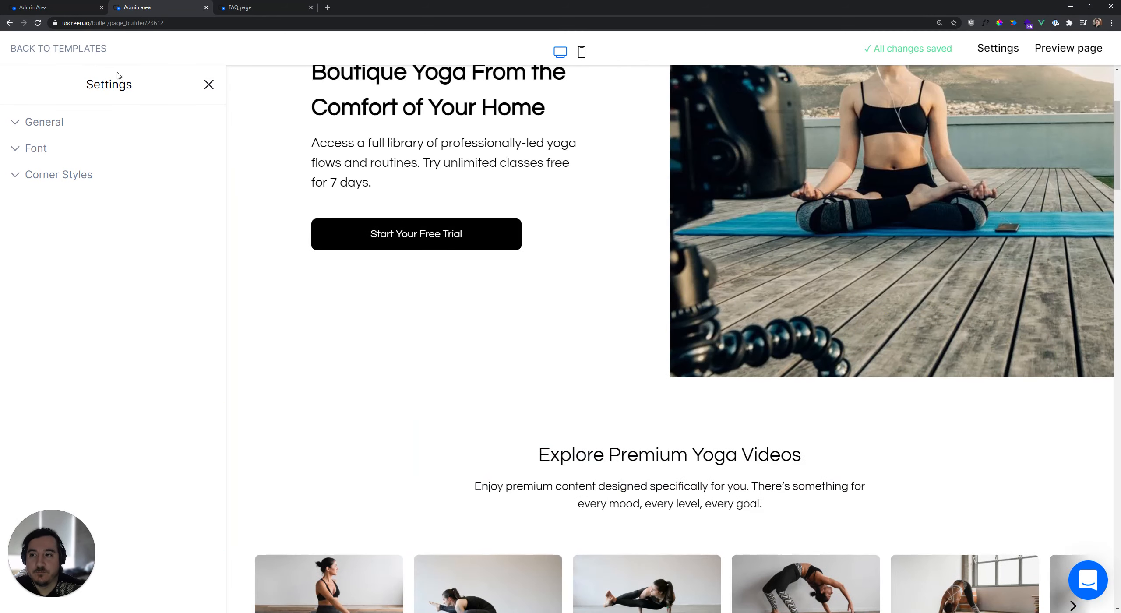
click(209, 85)
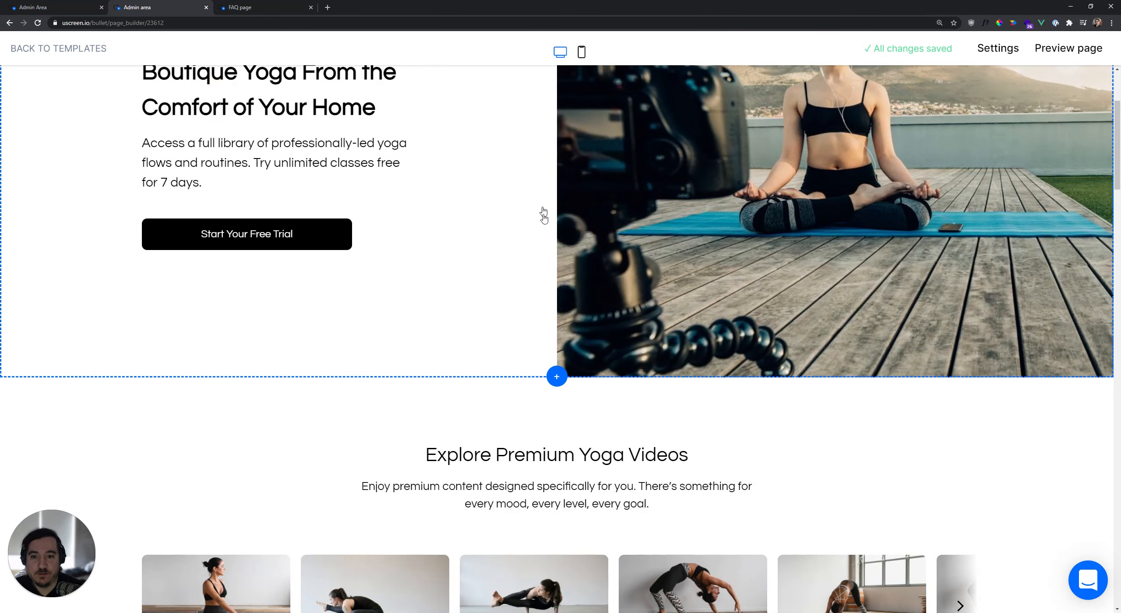
scroll(539, 233, up, 4)
scroll(470, 388, down, 2)
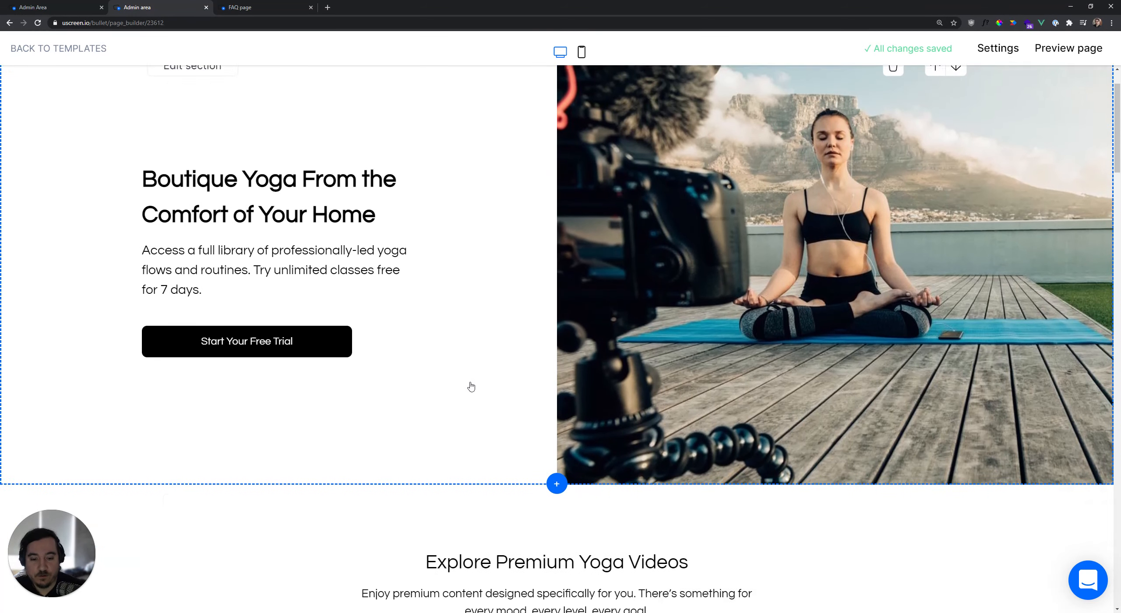
scroll(498, 318, up, 2)
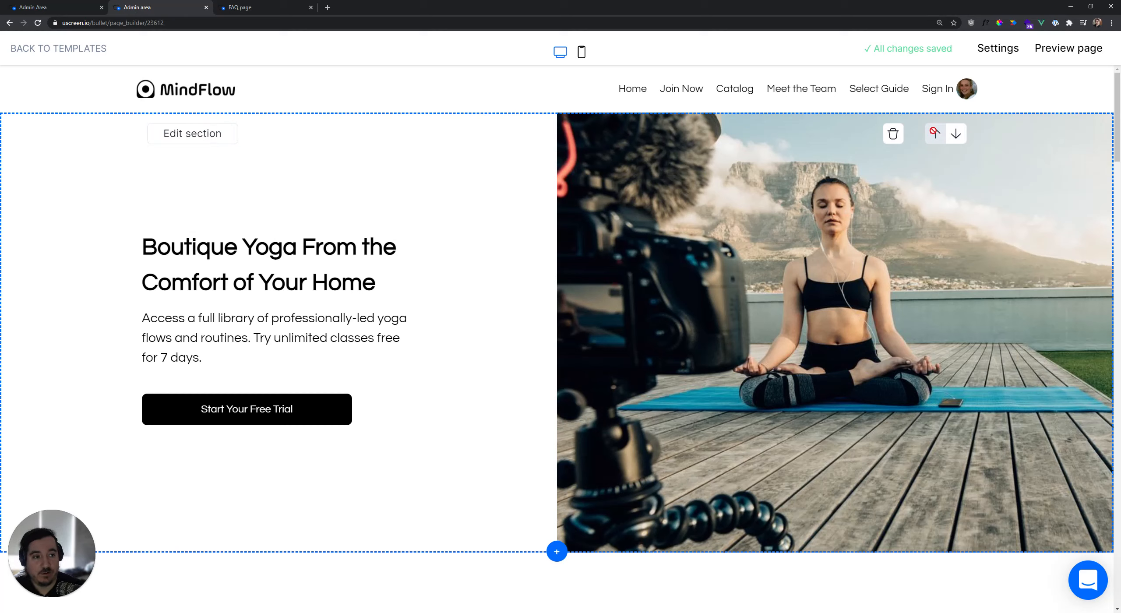
Move the hero banner section below the Explore Premium Yoga Videos section and back up again
click(957, 134)
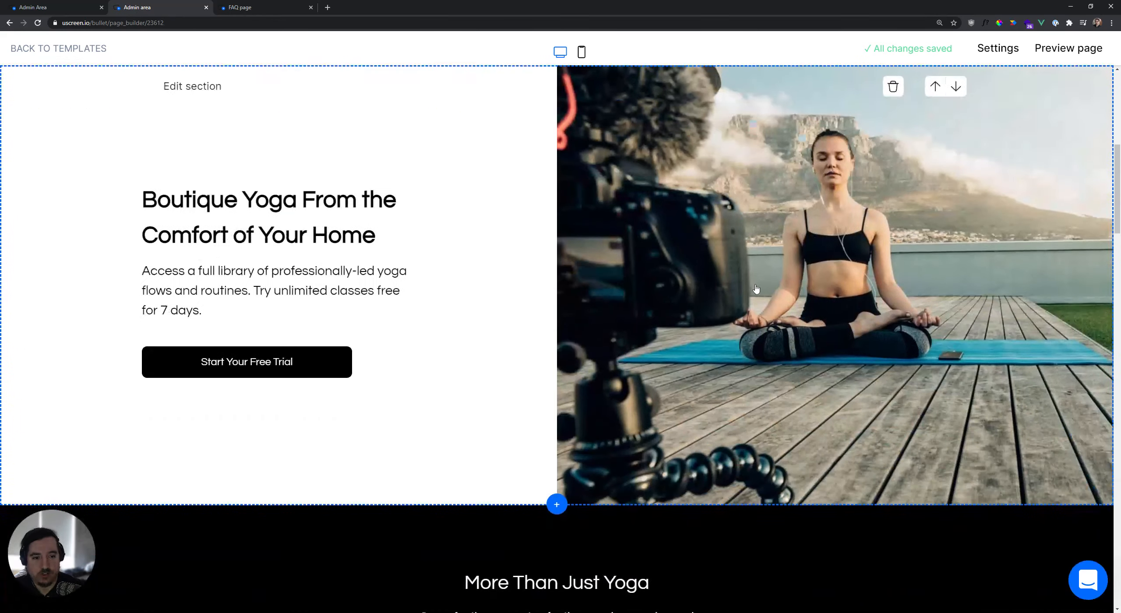
click(935, 87)
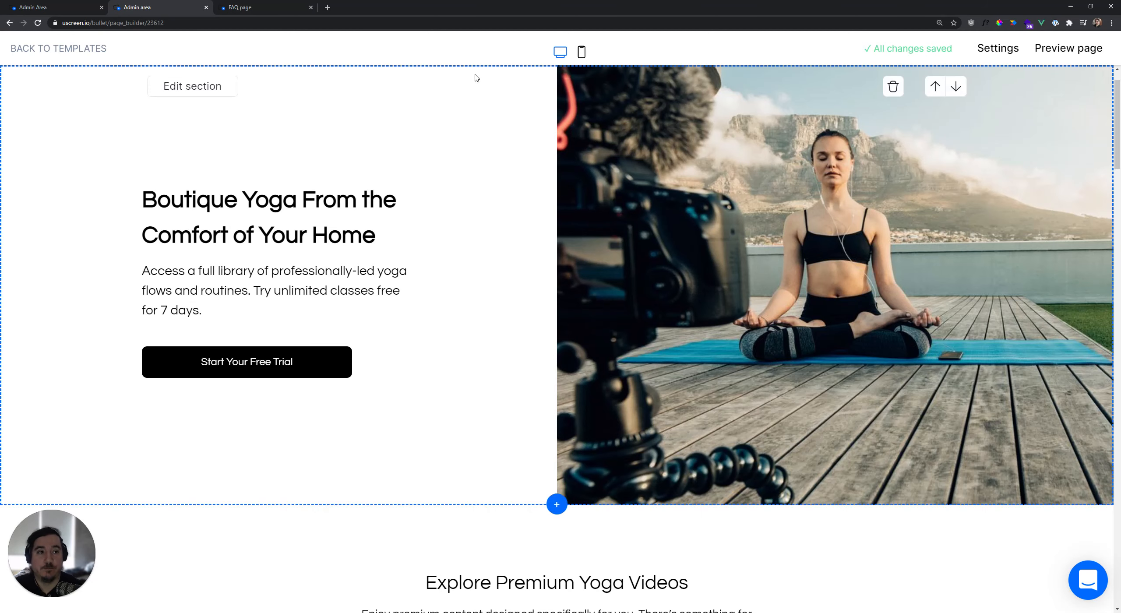
Open the header section for editing, try hiding the header and make it active again
scroll(488, 176, up, 1)
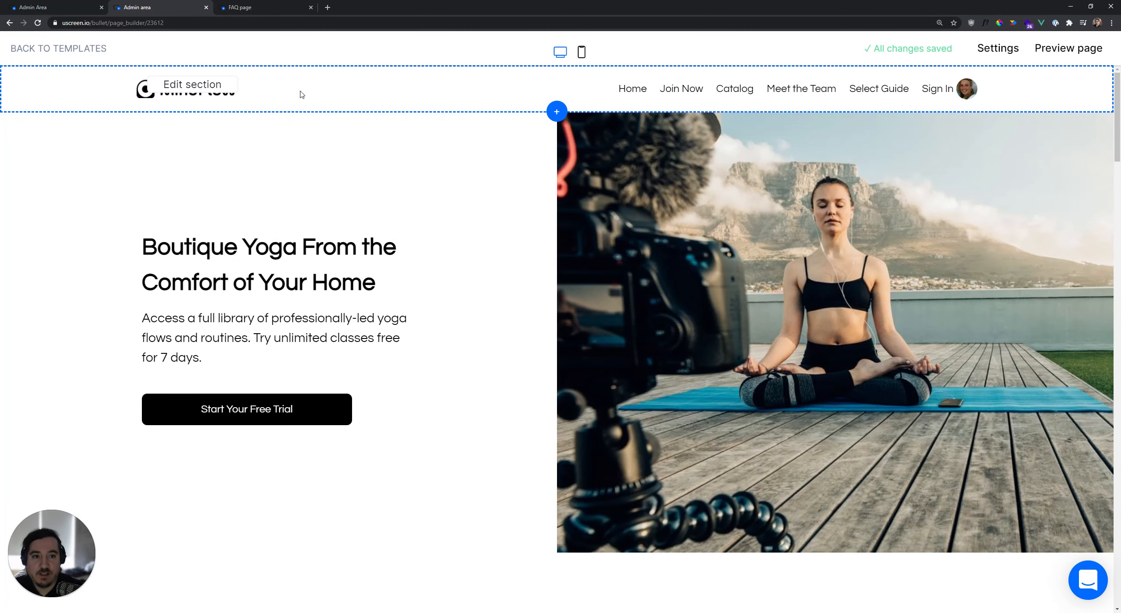
click(221, 91)
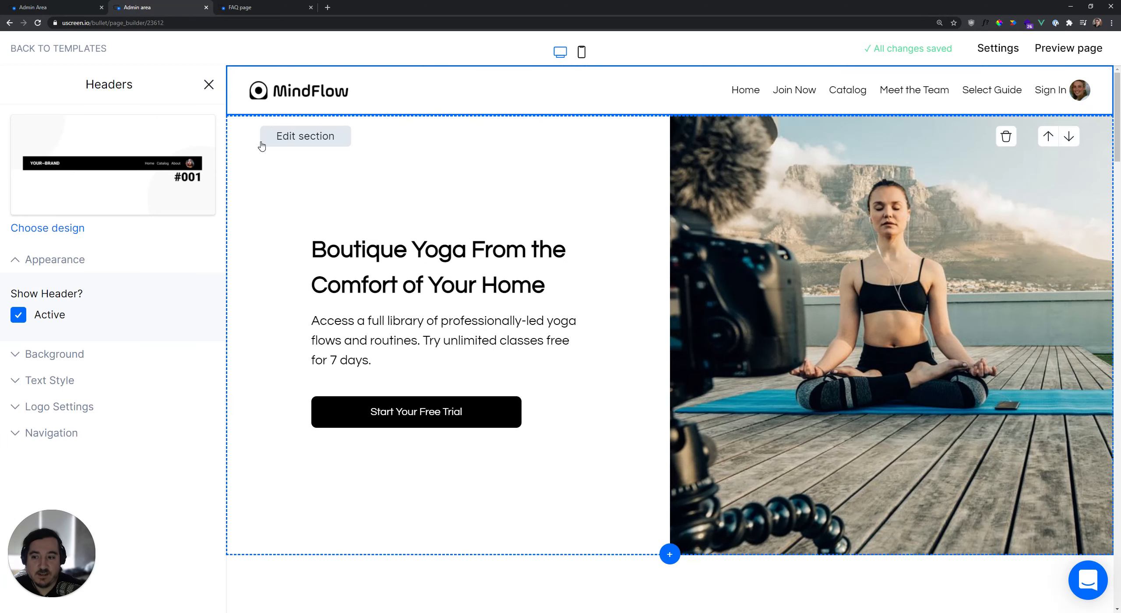
click(50, 317)
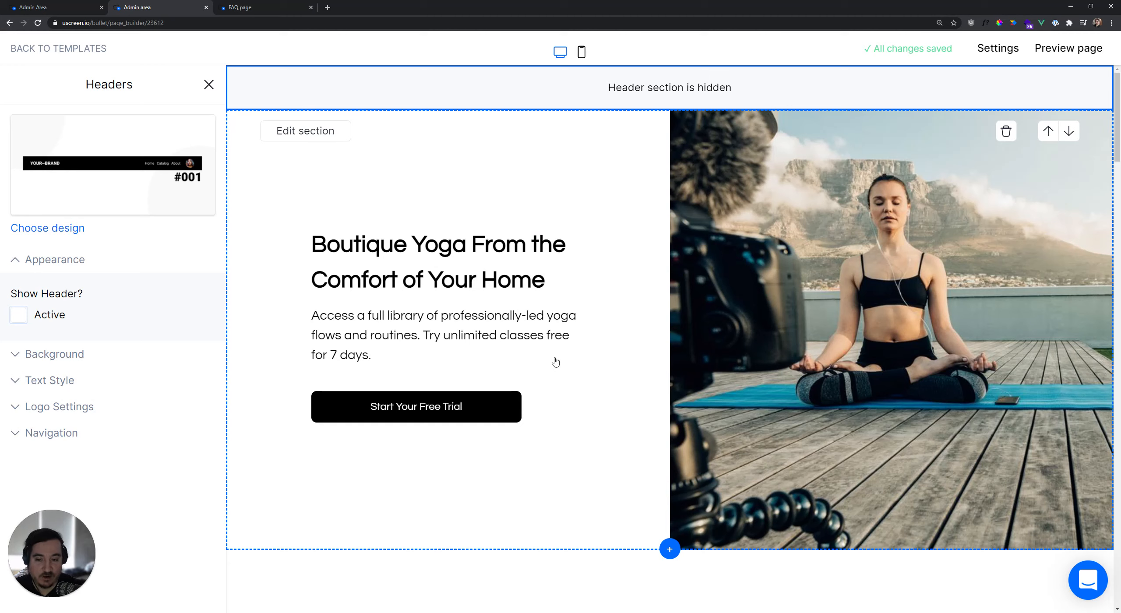
click(19, 316)
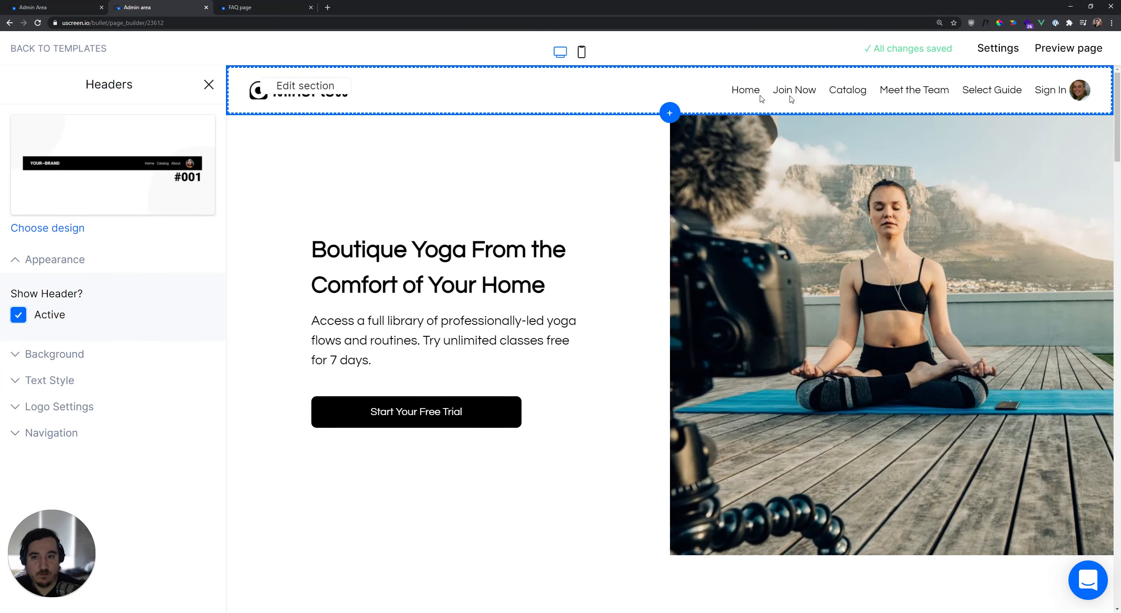
Review the header's background color and text style settings
click(69, 356)
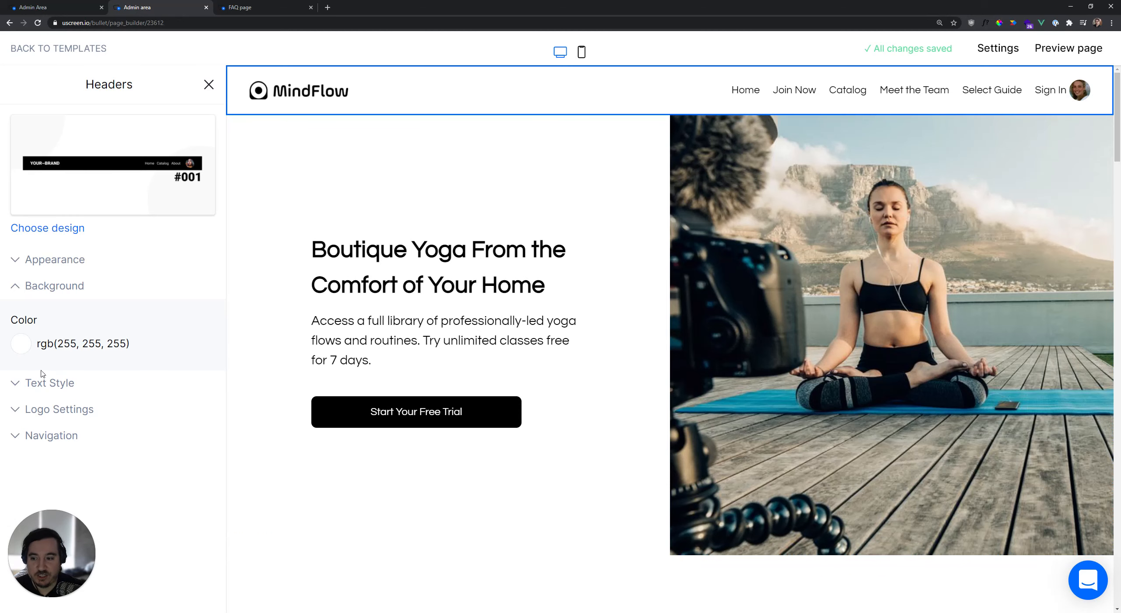
click(50, 383)
scroll(165, 314, down, 4)
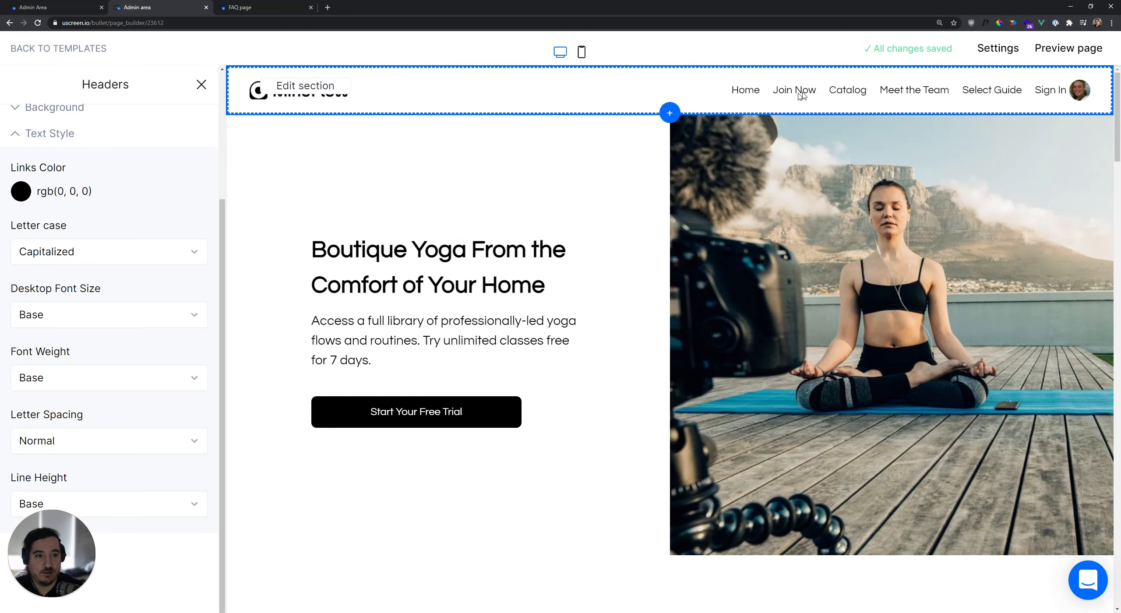
Try Uppercase as the letter case of the header links and restore Capitalized
click(87, 251)
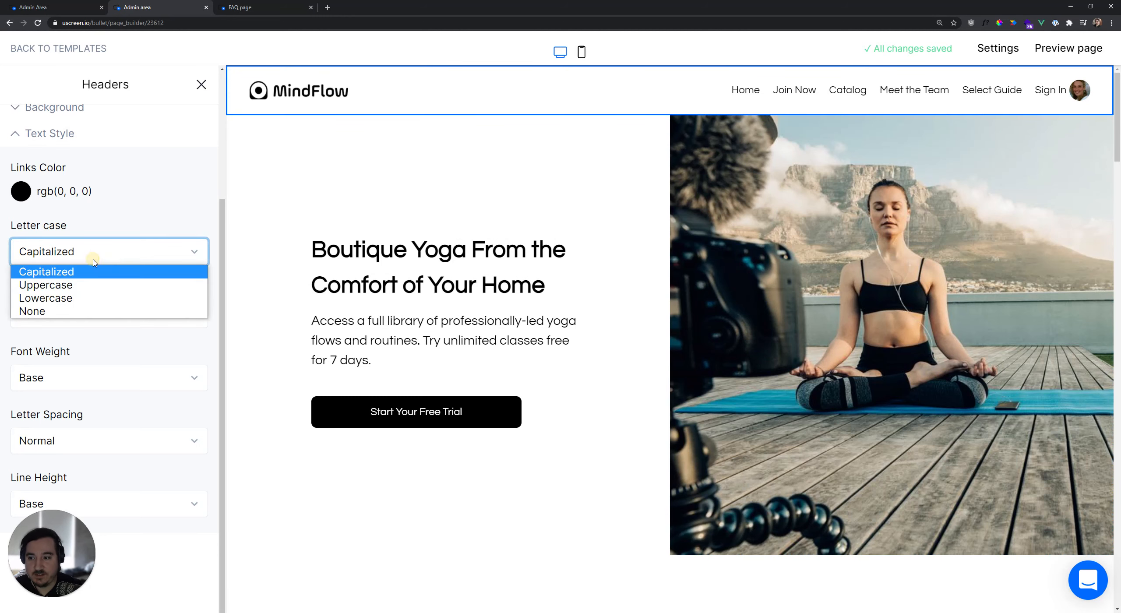
click(65, 285)
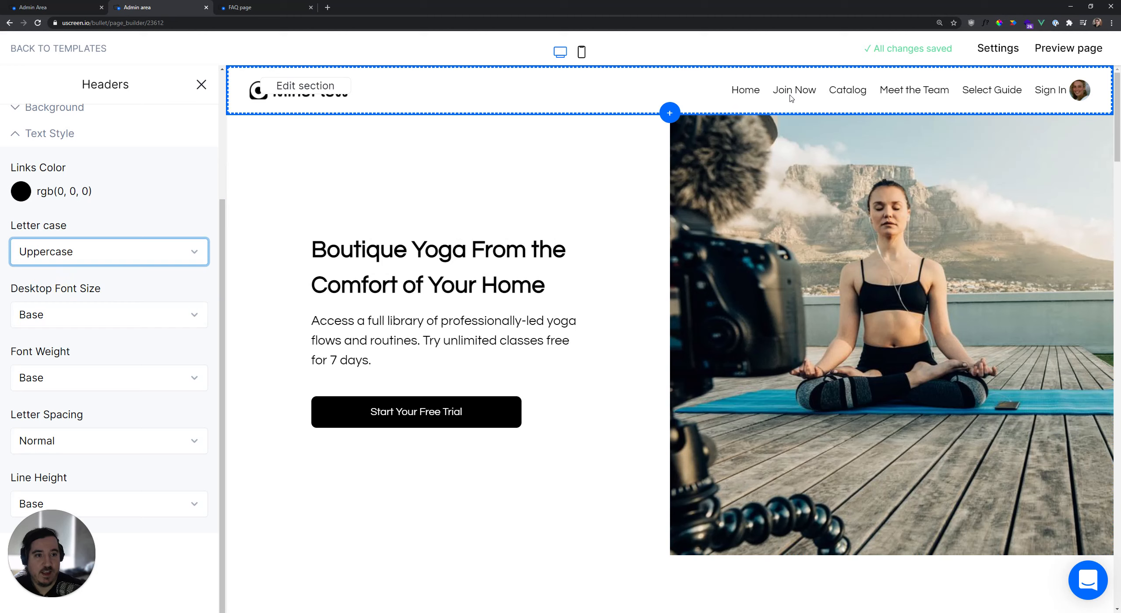
click(83, 258)
click(56, 271)
scroll(130, 276, down, 1)
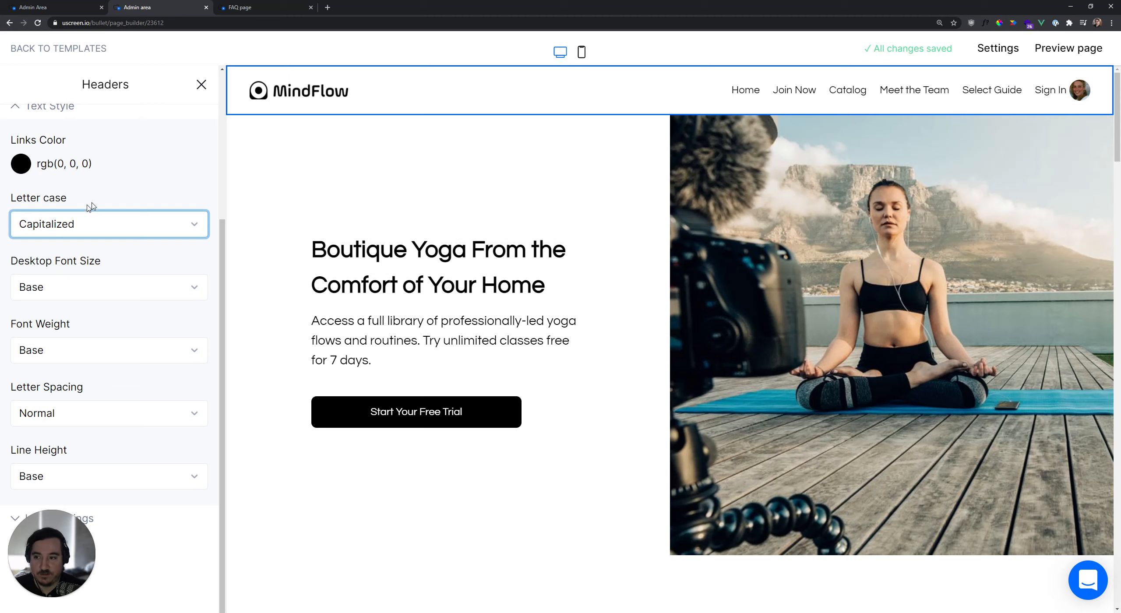
Examine the header's logo settings, including the text fallback, desktop width, image and URL
scroll(96, 219, up, 3)
click(77, 238)
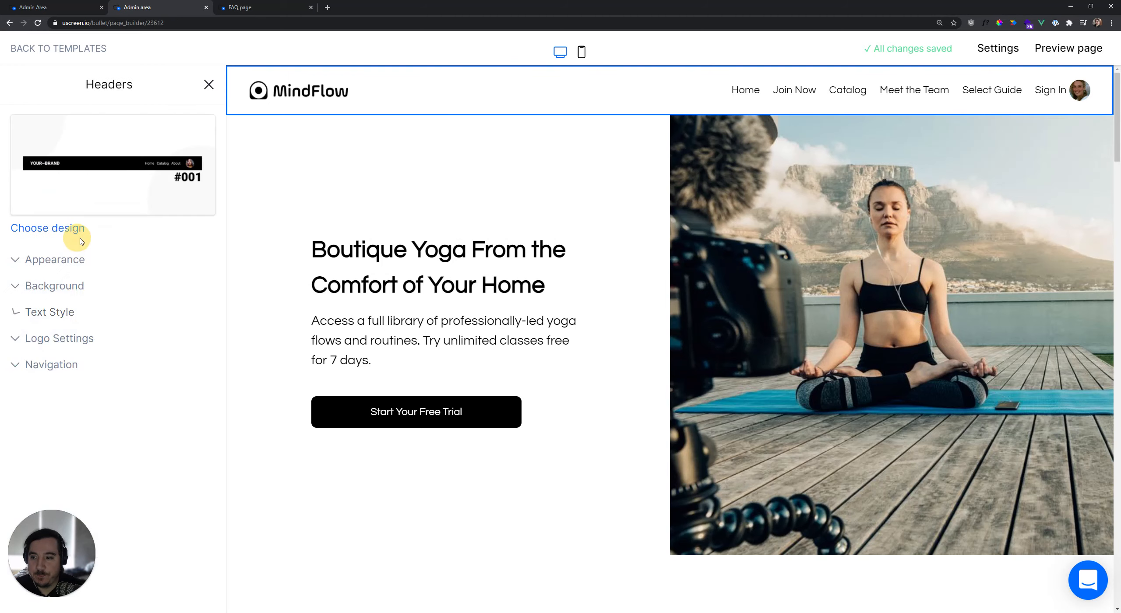
click(90, 339)
scroll(145, 330, down, 4)
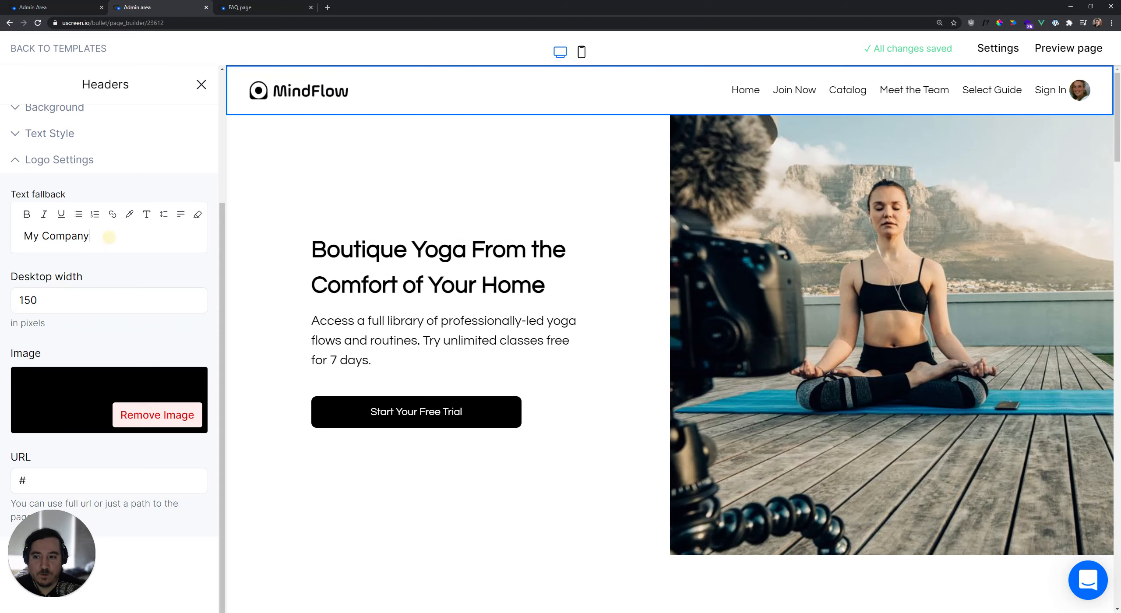
drag(109, 237, 42, 236)
scroll(93, 345, down, 1)
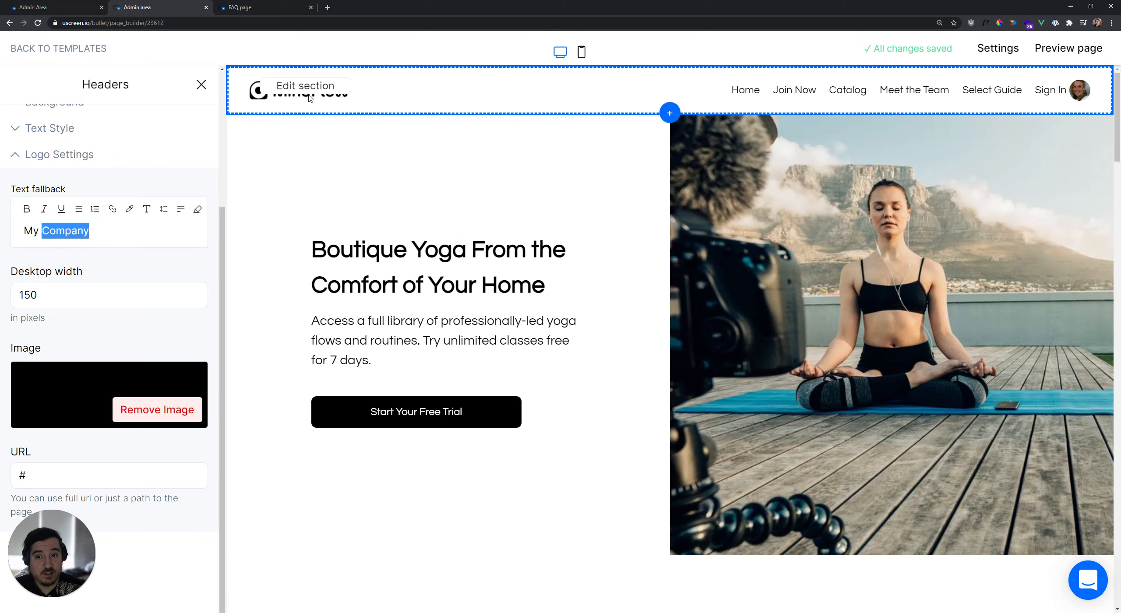
double_click(22, 476)
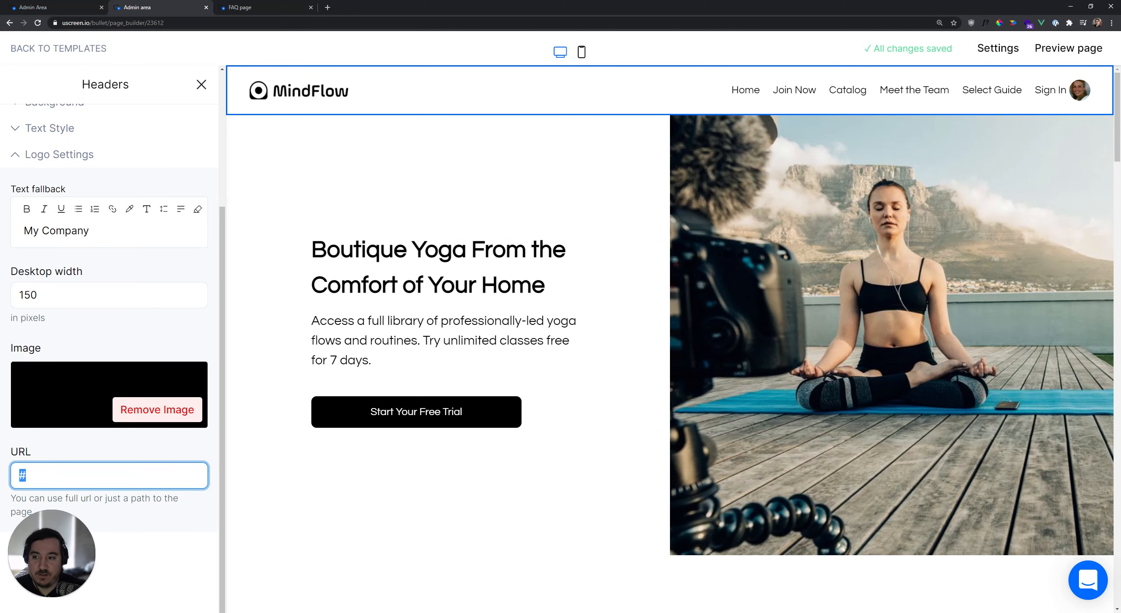
Open the header's navigation settings and view the storefront's Navigation menus under Customization in the other admin page
click(71, 157)
click(57, 358)
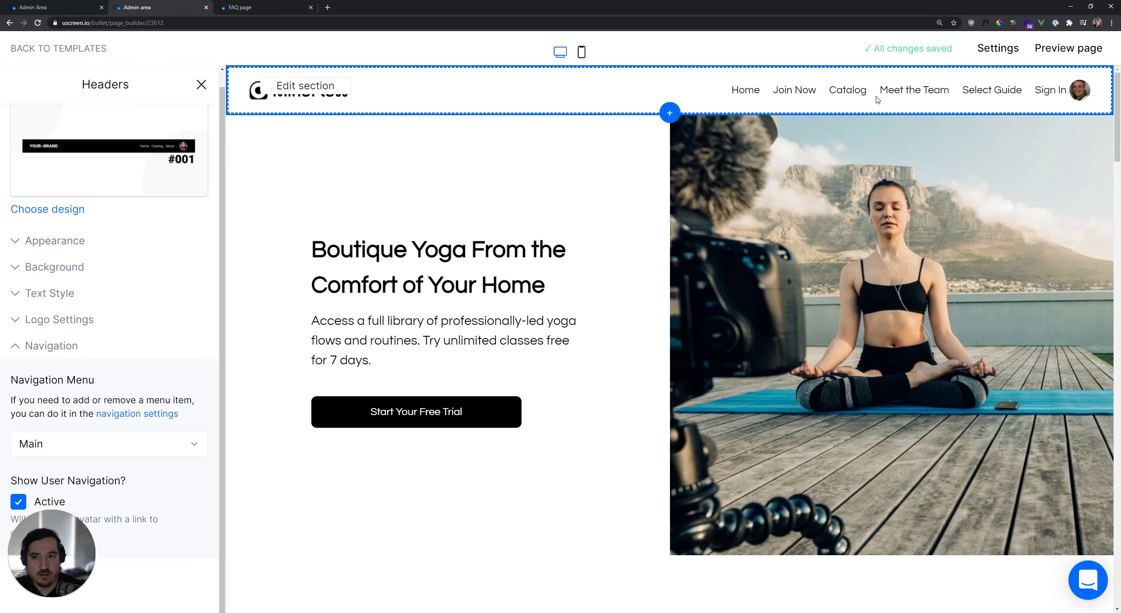
click(66, 4)
click(44, 47)
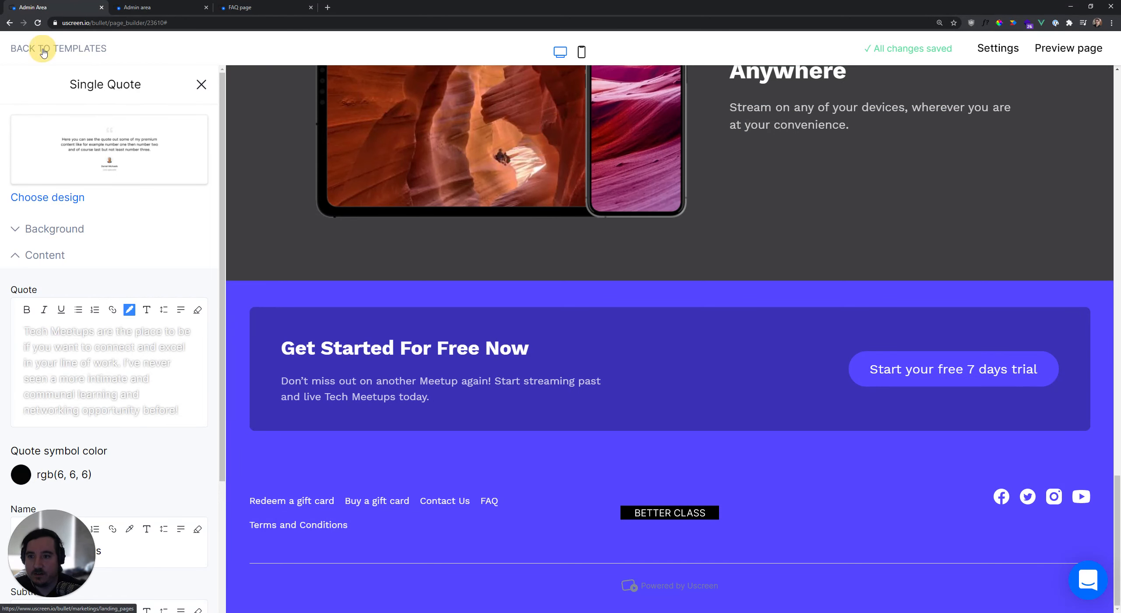
click(61, 257)
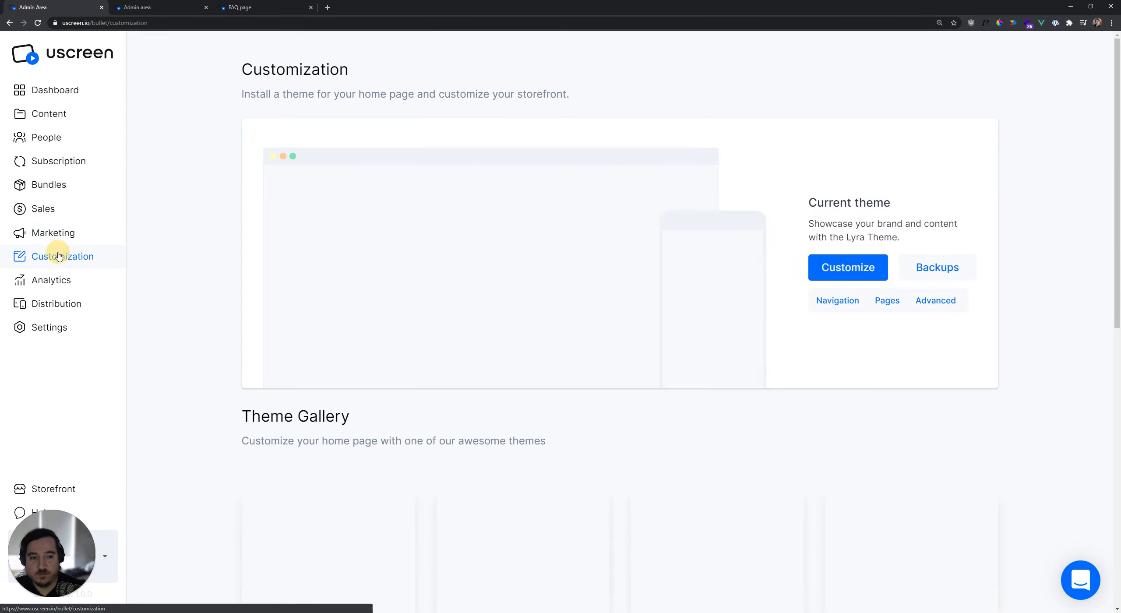
click(845, 301)
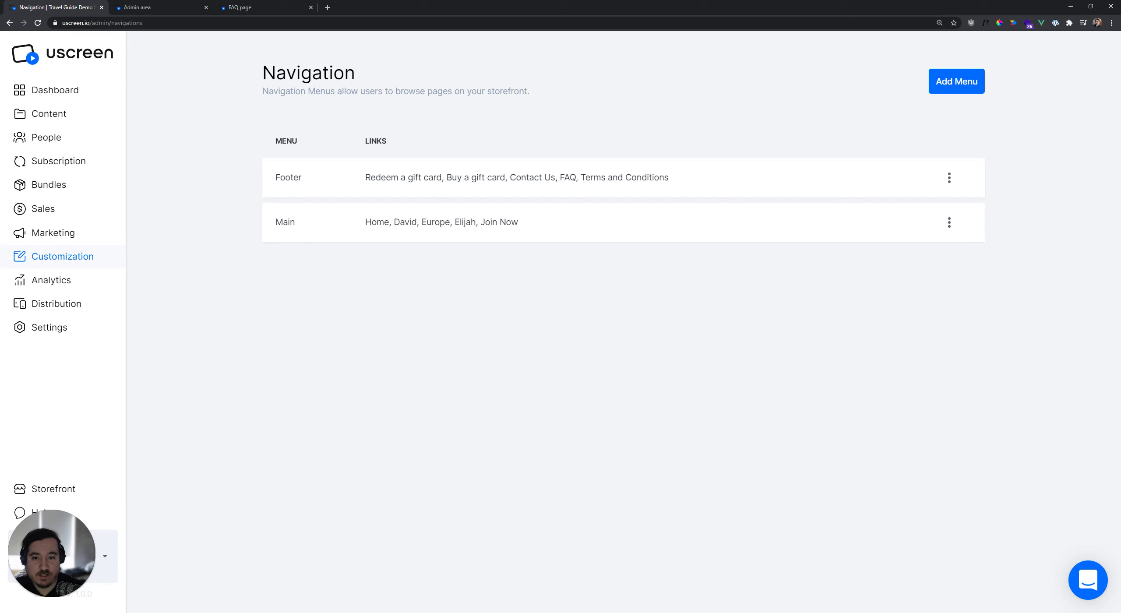
Return to the yoga page builder, view the header's navigation menu options and close the header settings
click(175, 7)
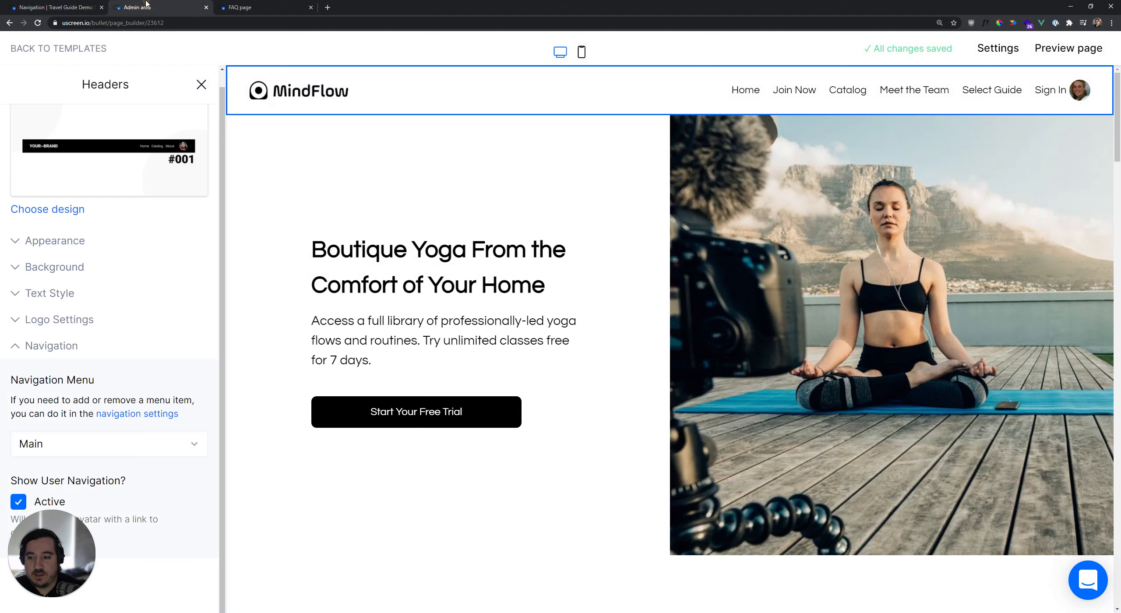
click(78, 446)
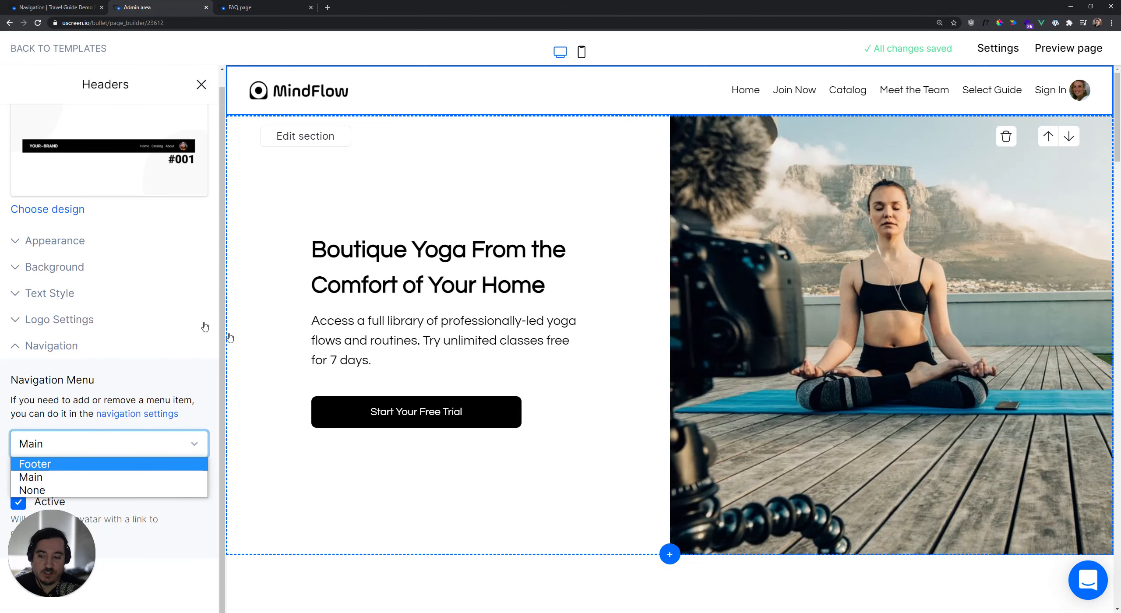
click(202, 85)
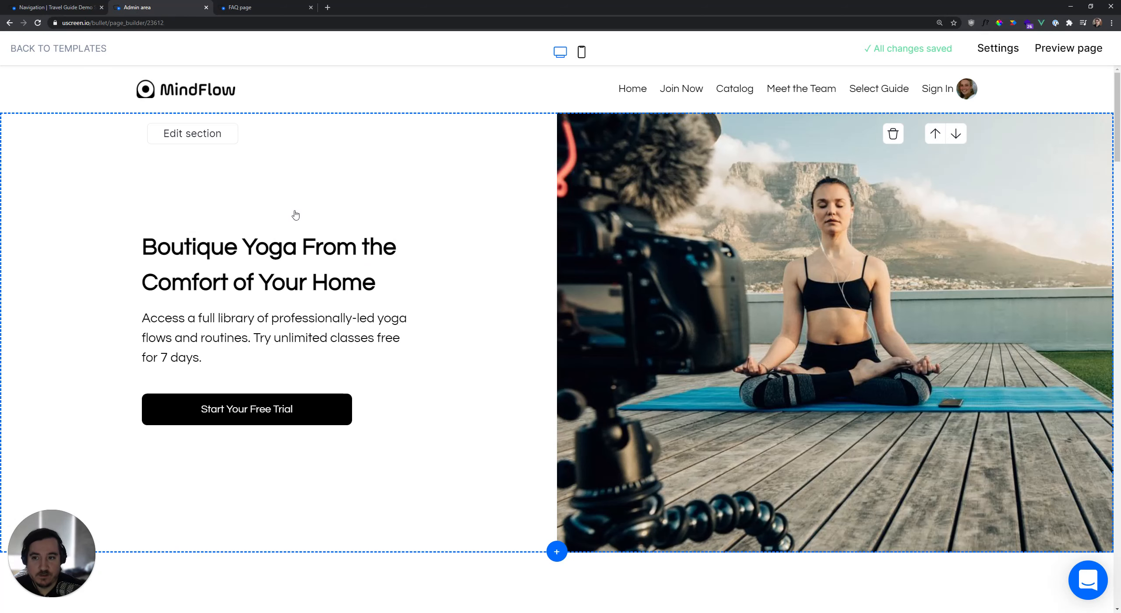
Open the hero banner section for editing and review its background and image settings
click(389, 268)
scroll(184, 242, down, 3)
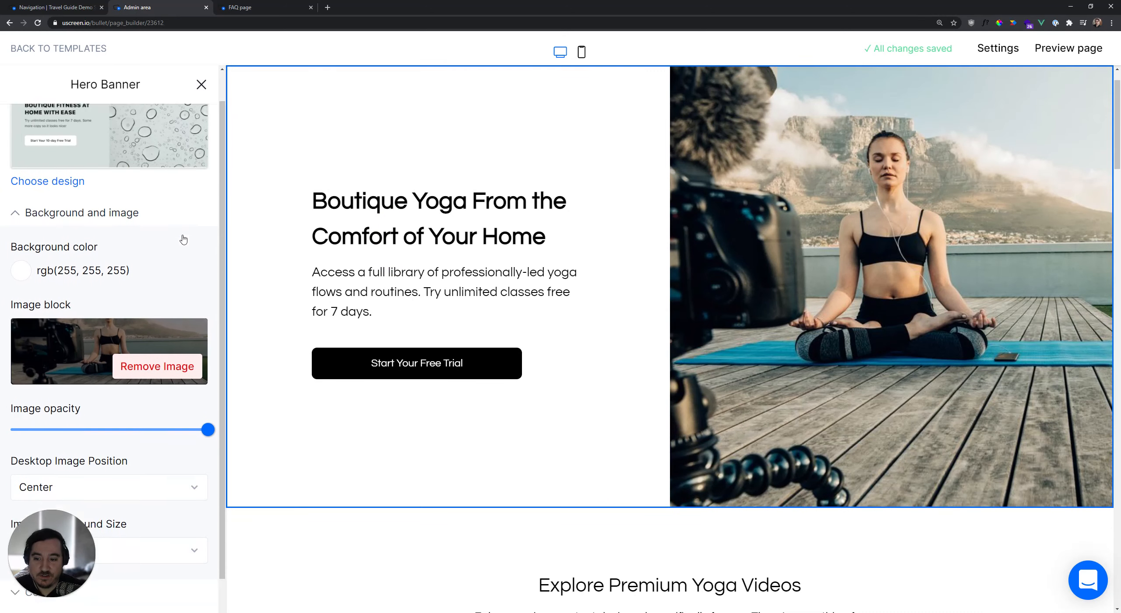
scroll(182, 243, up, 3)
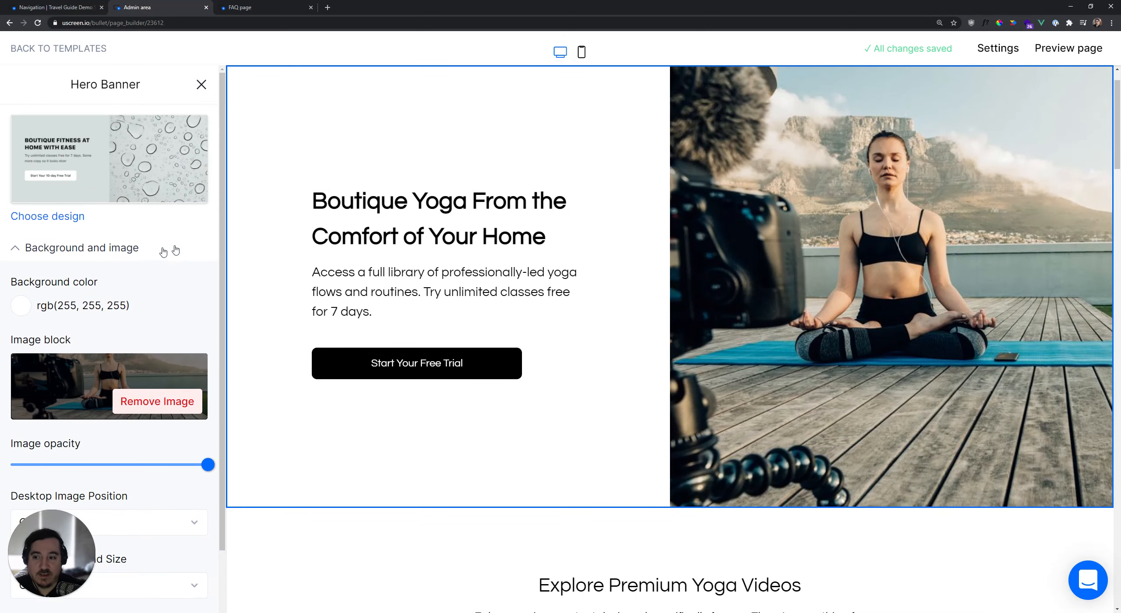
Set the hero banner's background color to the dark brown rgba(51, 43, 43, 1)
click(111, 251)
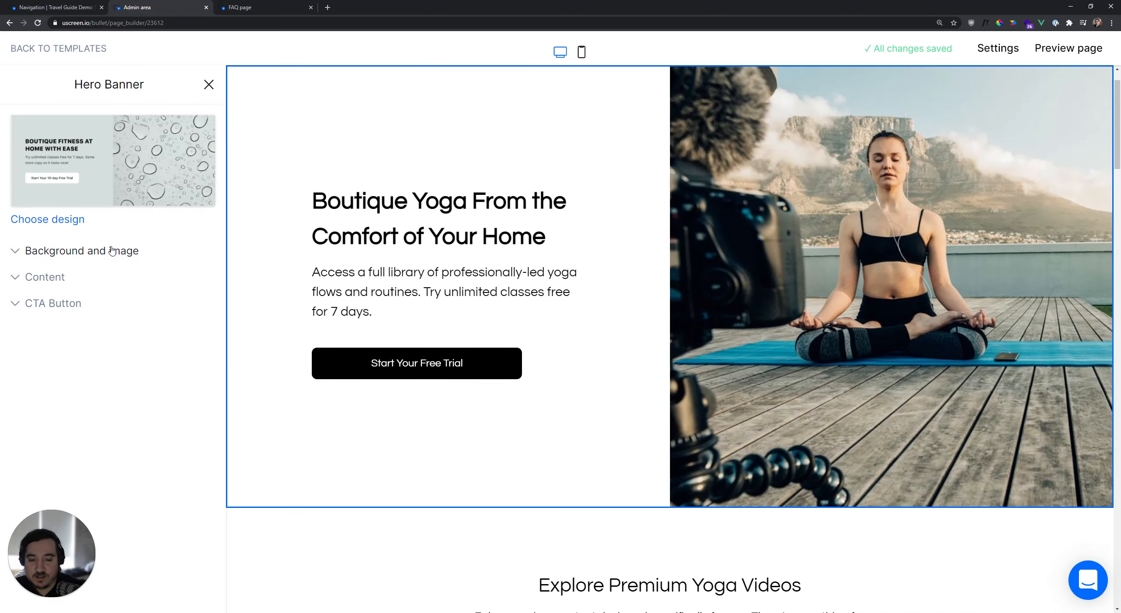
click(84, 255)
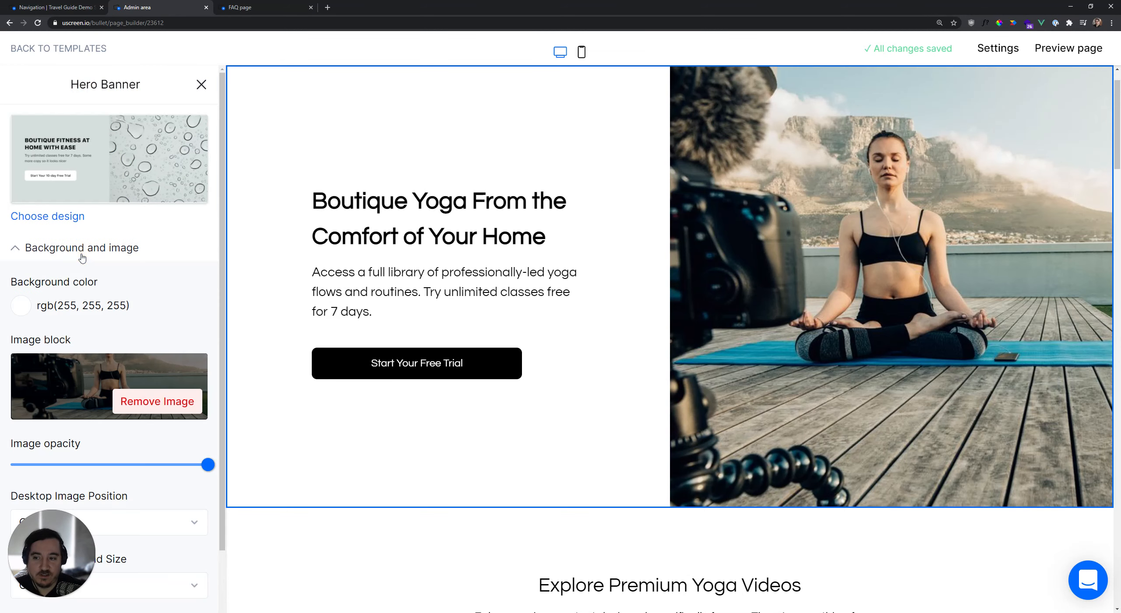
click(21, 305)
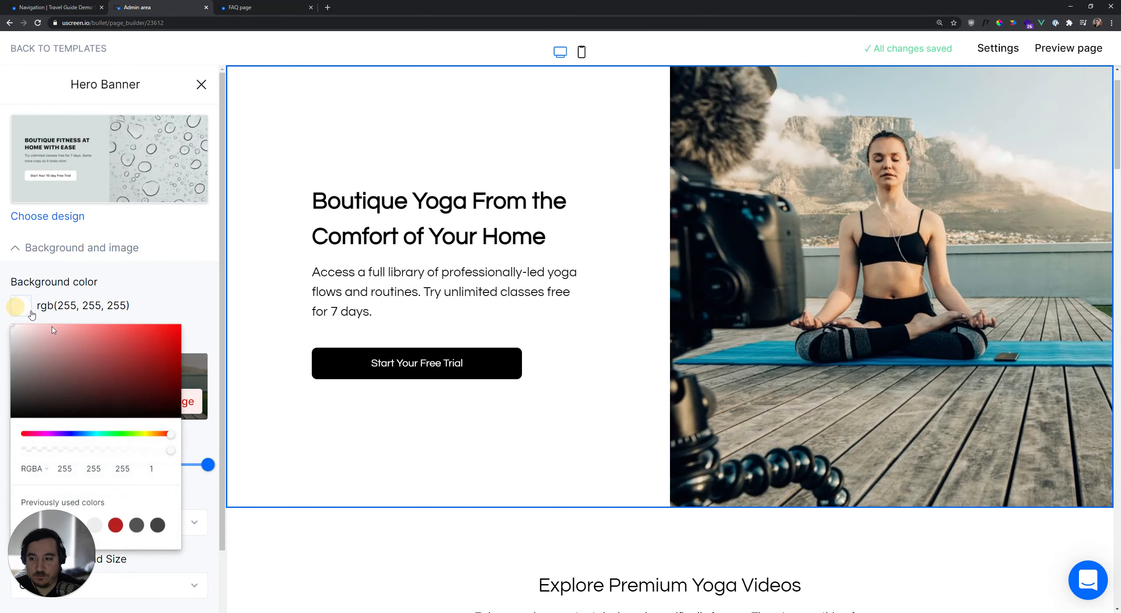
click(38, 399)
click(163, 290)
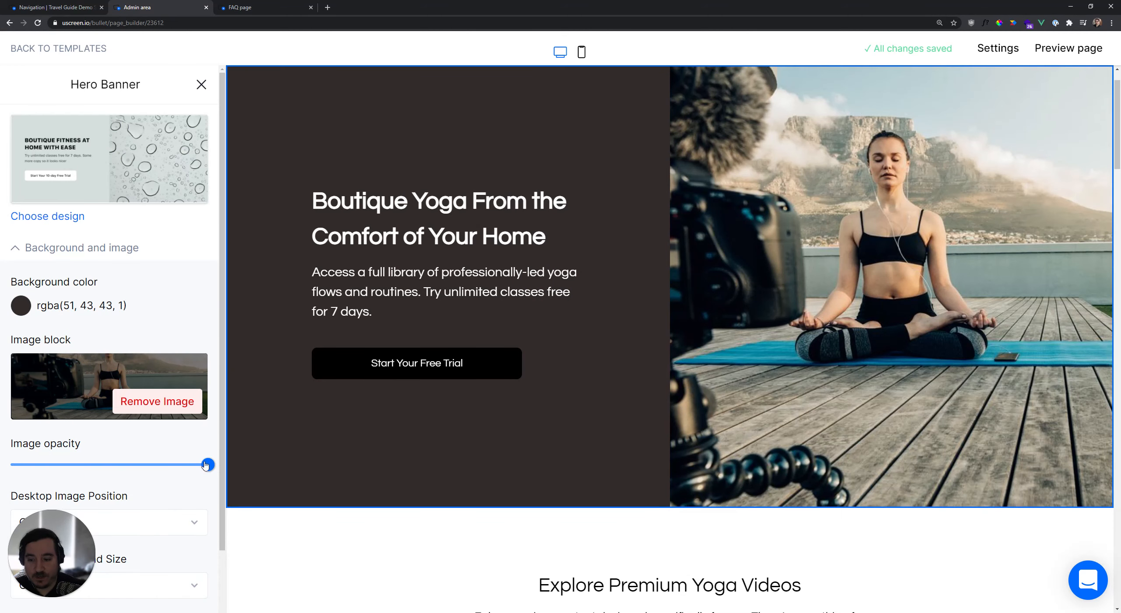
Lower the hero image's opacity to about a quarter and set the banner's background color to rgba(250, 250, 250, 1)
drag(206, 466, 58, 469)
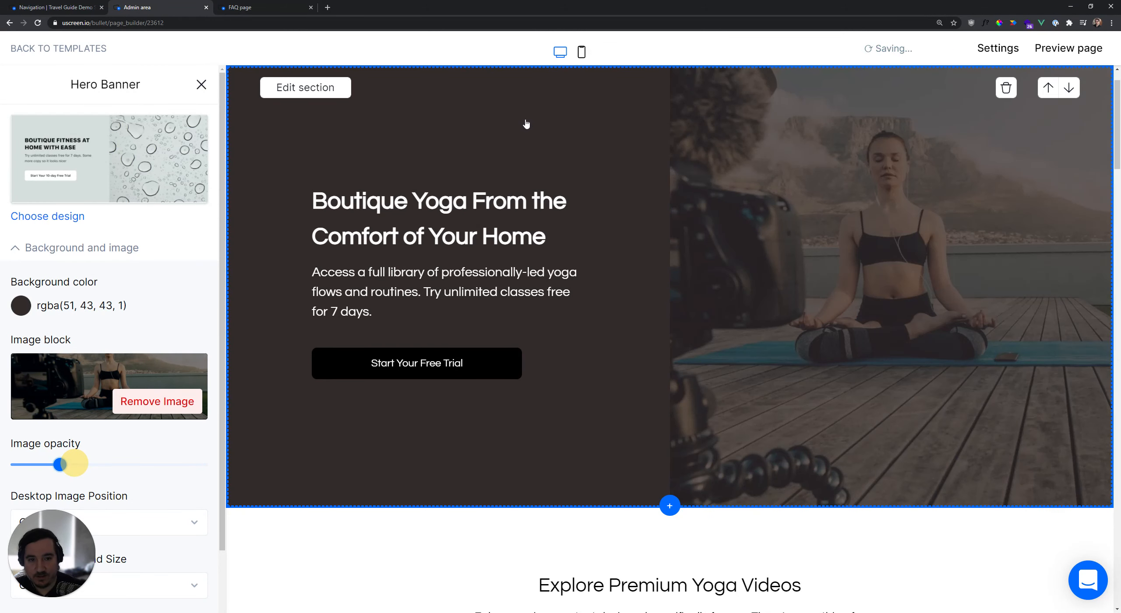
click(21, 305)
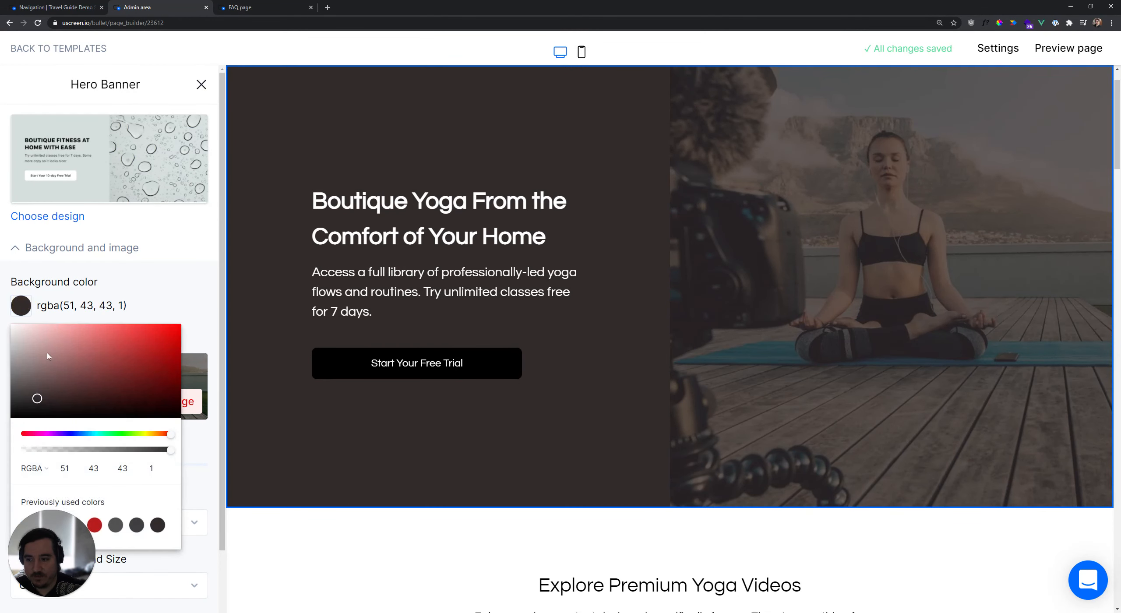
drag(13, 325, 19, 321)
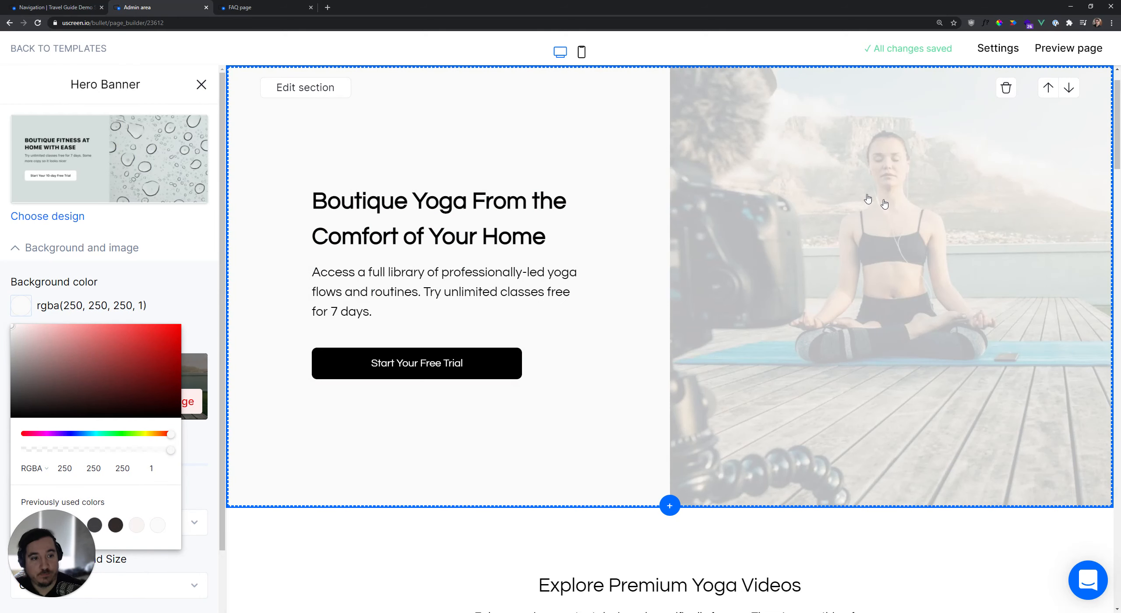
click(180, 288)
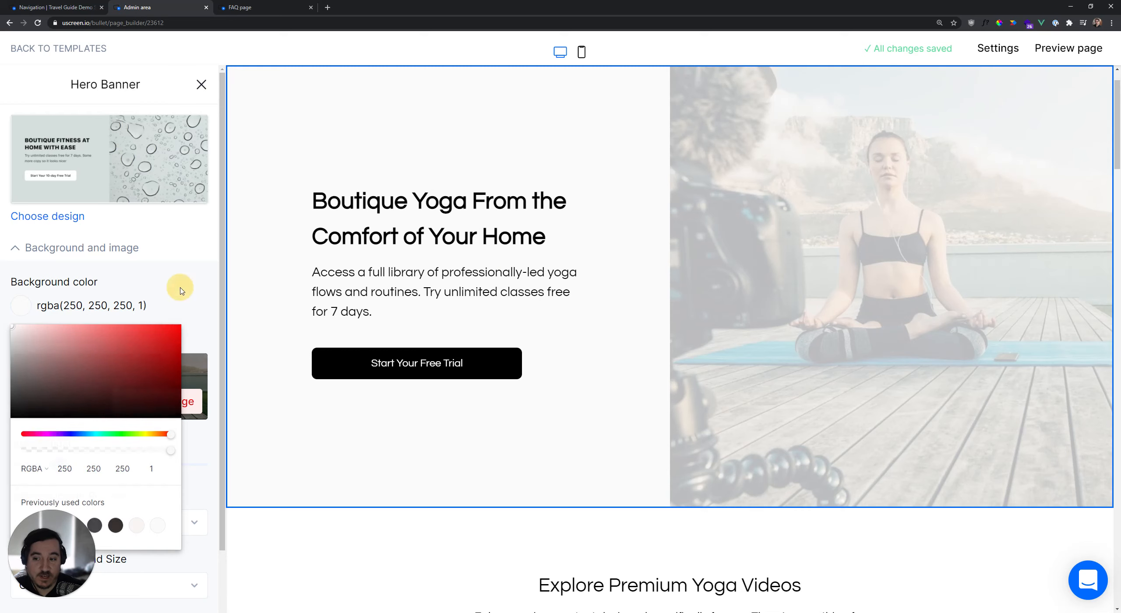
View the hero image's desktop position options and collapse the background and image settings
scroll(186, 300, down, 2)
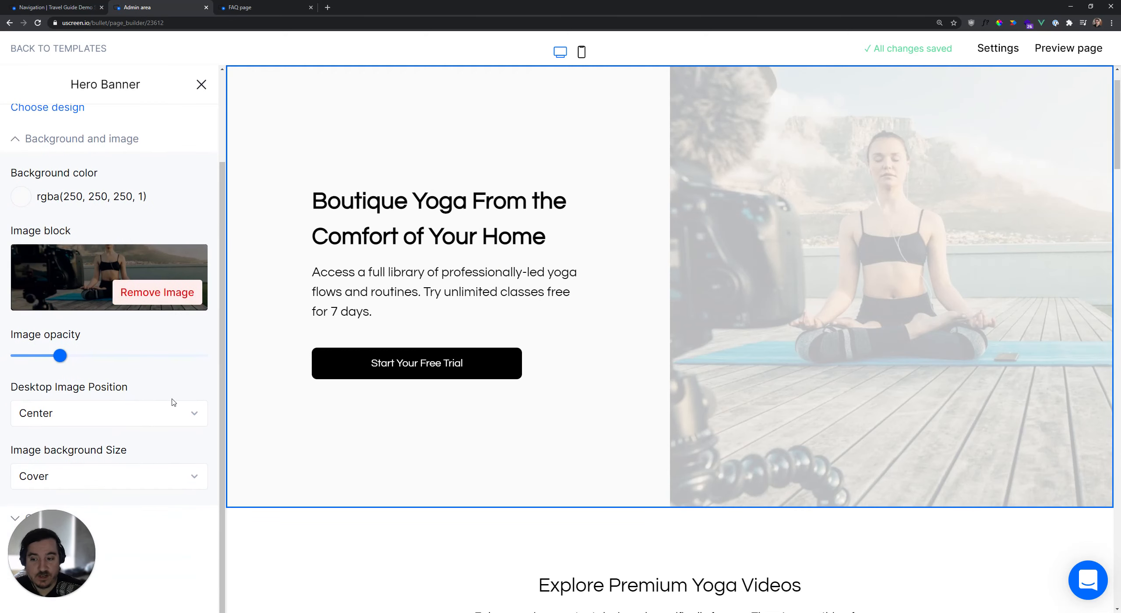
click(180, 415)
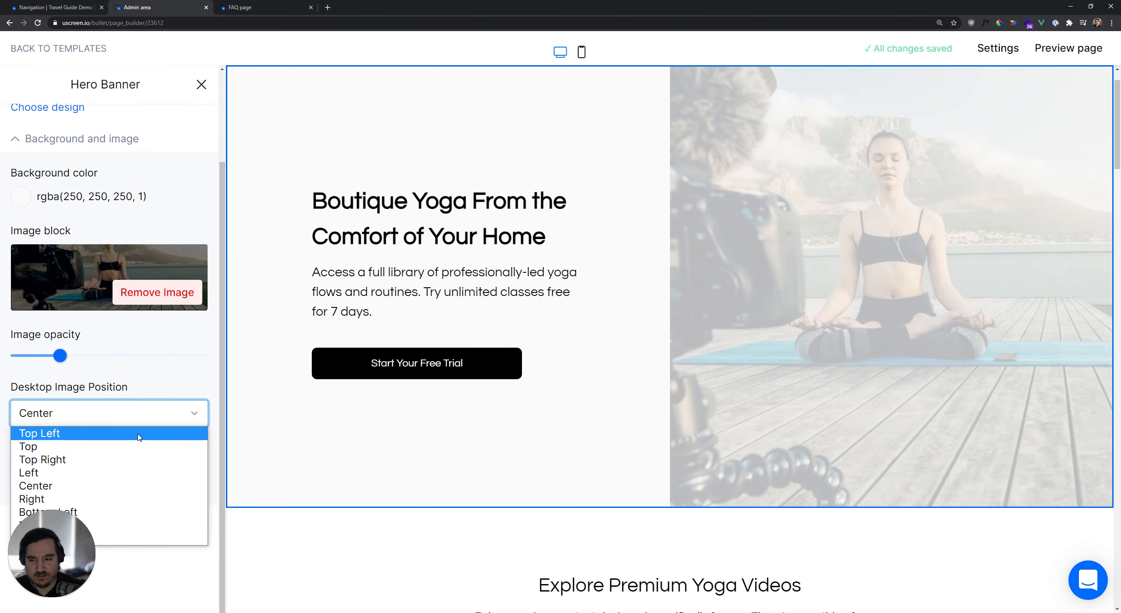
click(168, 375)
scroll(193, 380, up, 2)
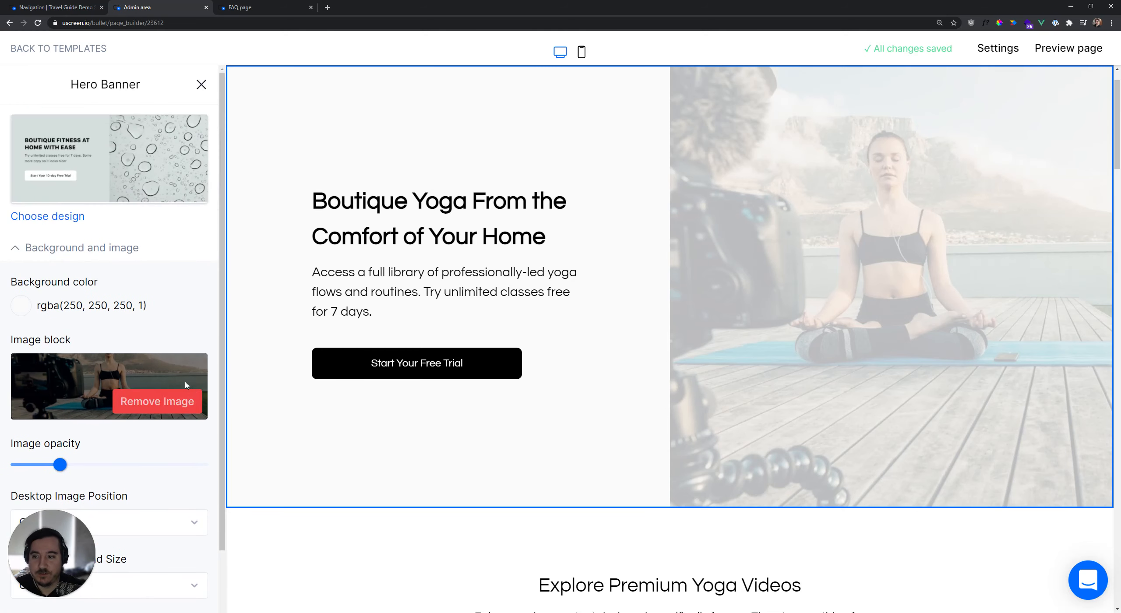
click(86, 251)
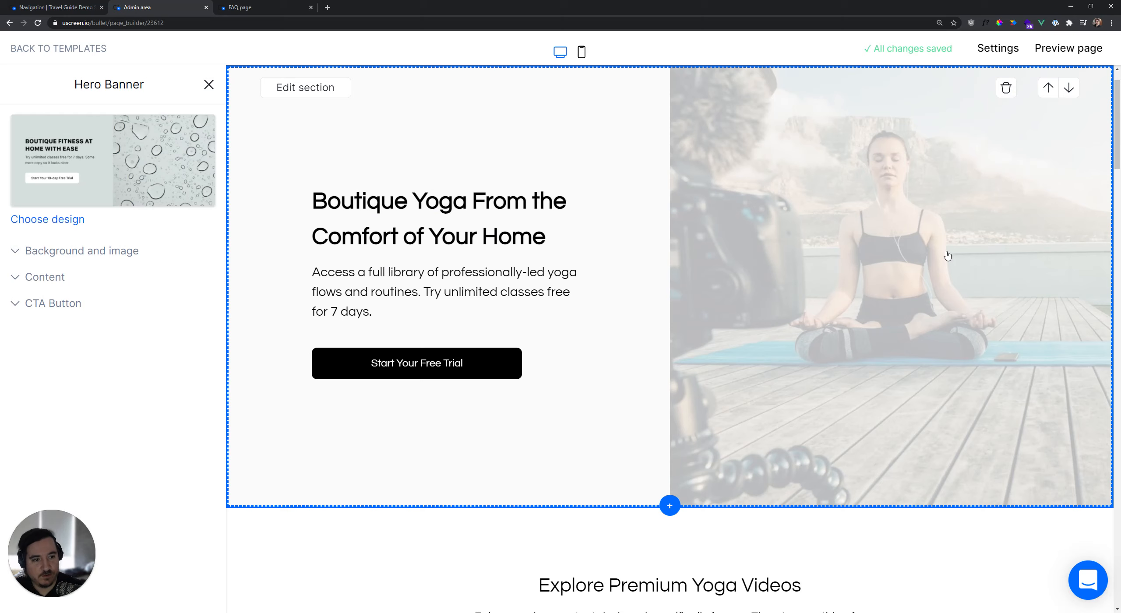
Browse the hero banner designs and apply design #6, with text on the left and a background image or video
click(116, 176)
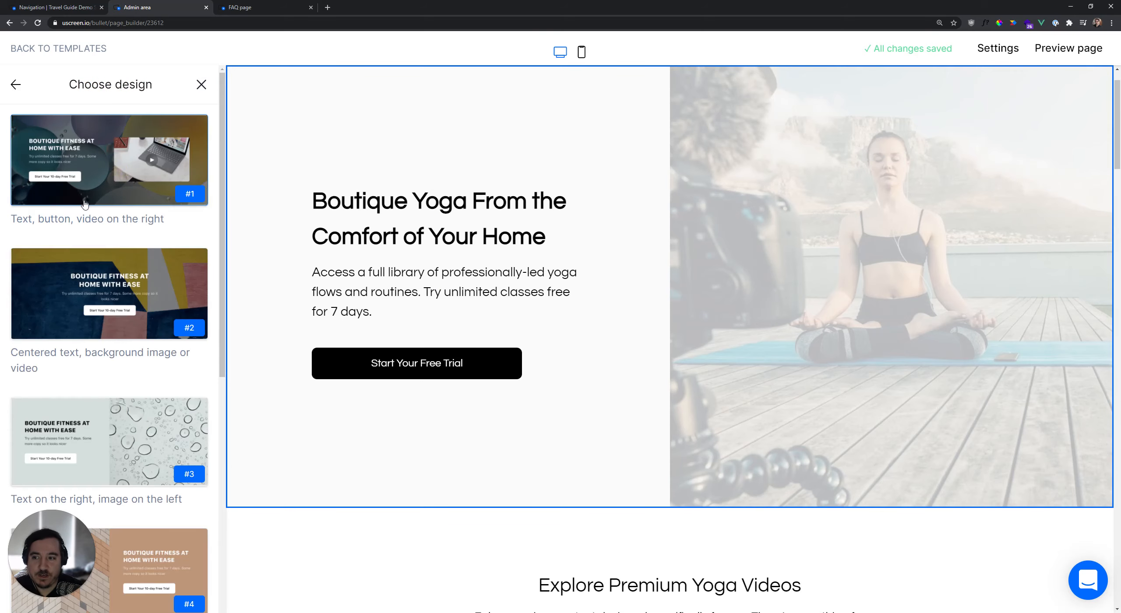
click(15, 84)
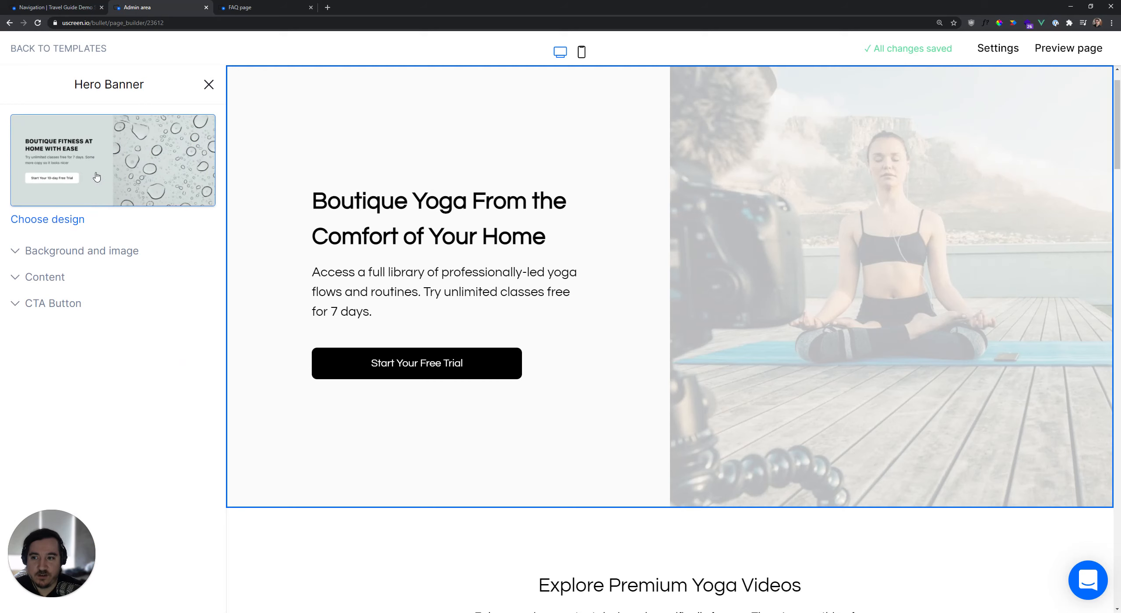
click(141, 184)
scroll(48, 180, down, 6)
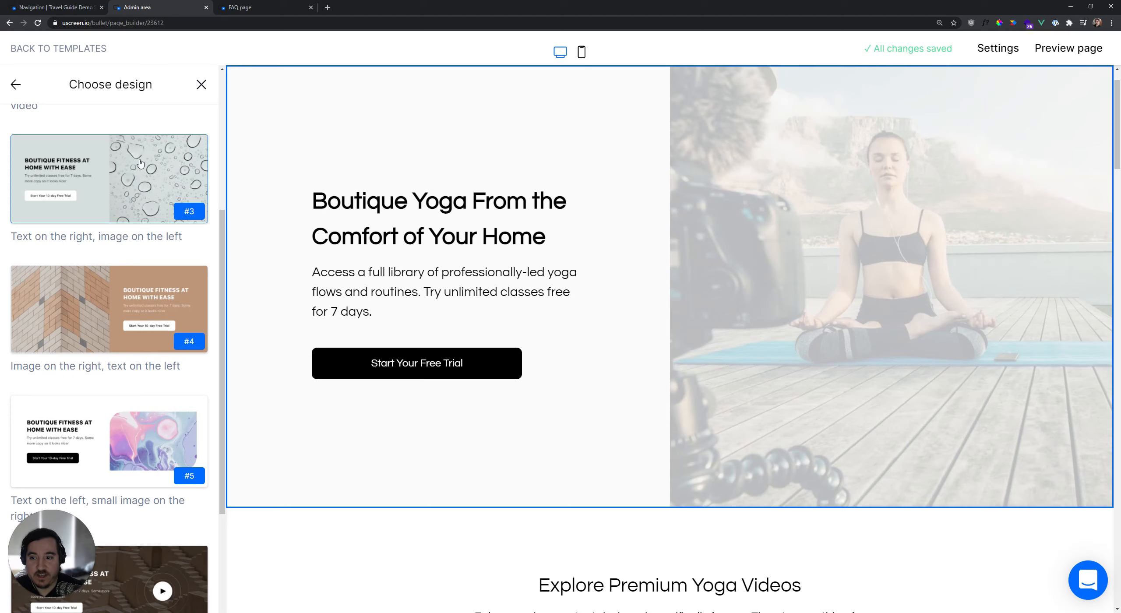
scroll(198, 193, down, 1)
scroll(198, 193, down, 2)
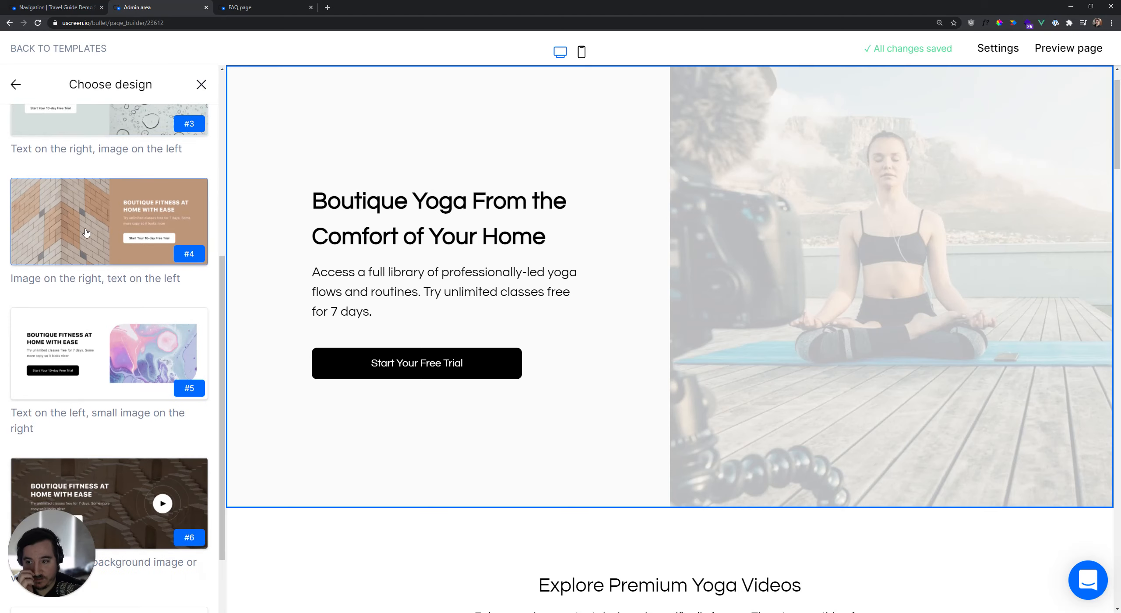
scroll(157, 230, down, 3)
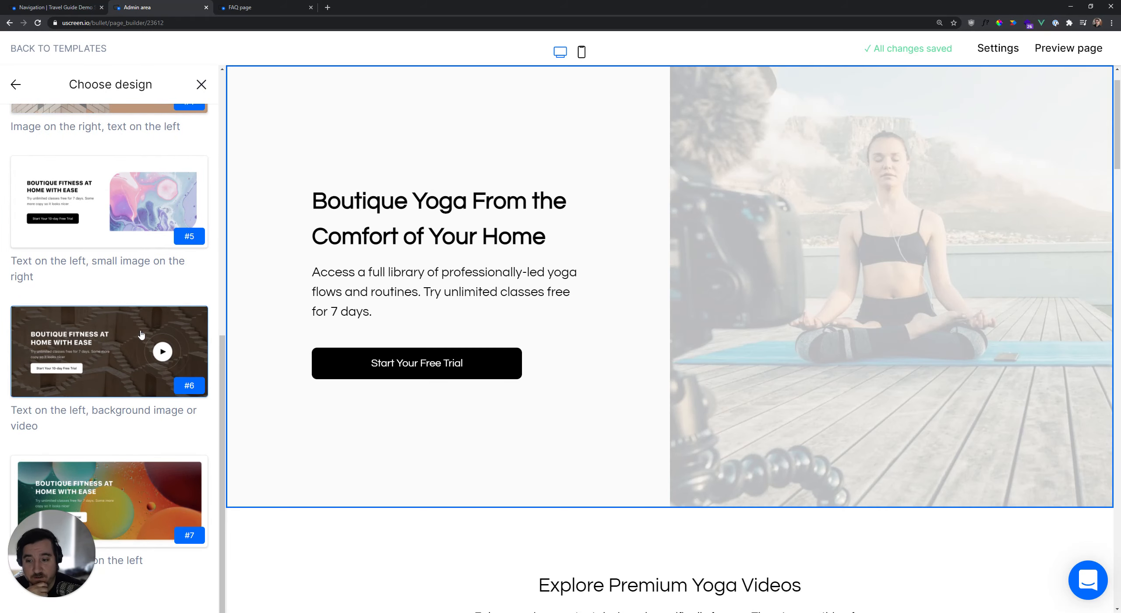
click(111, 329)
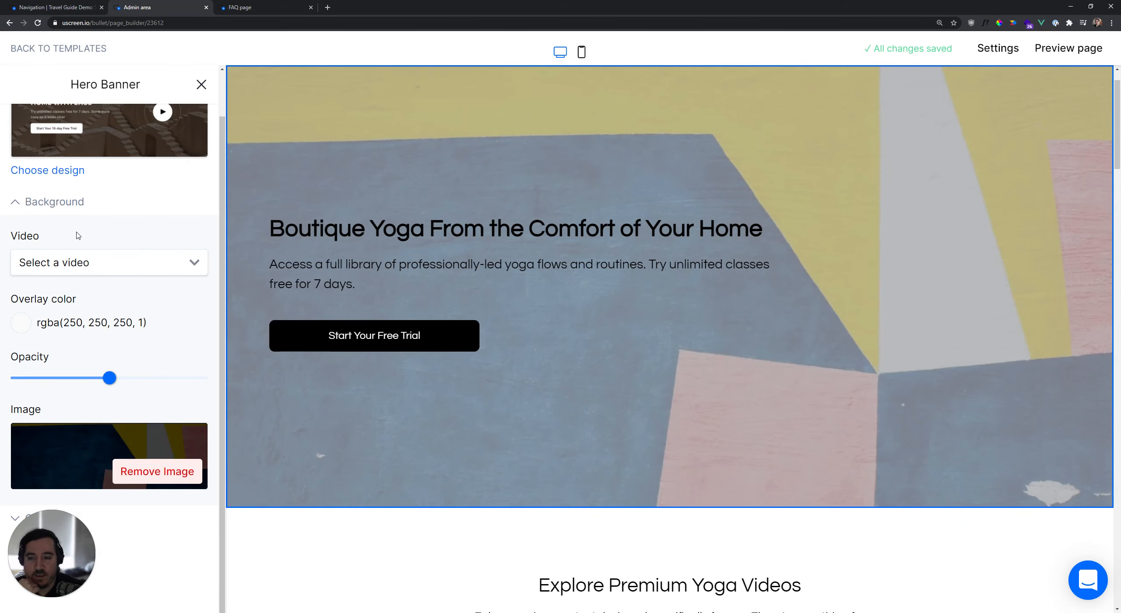
Set the Trailer / Teaser video as the hero banner's background and collapse the background settings
click(35, 209)
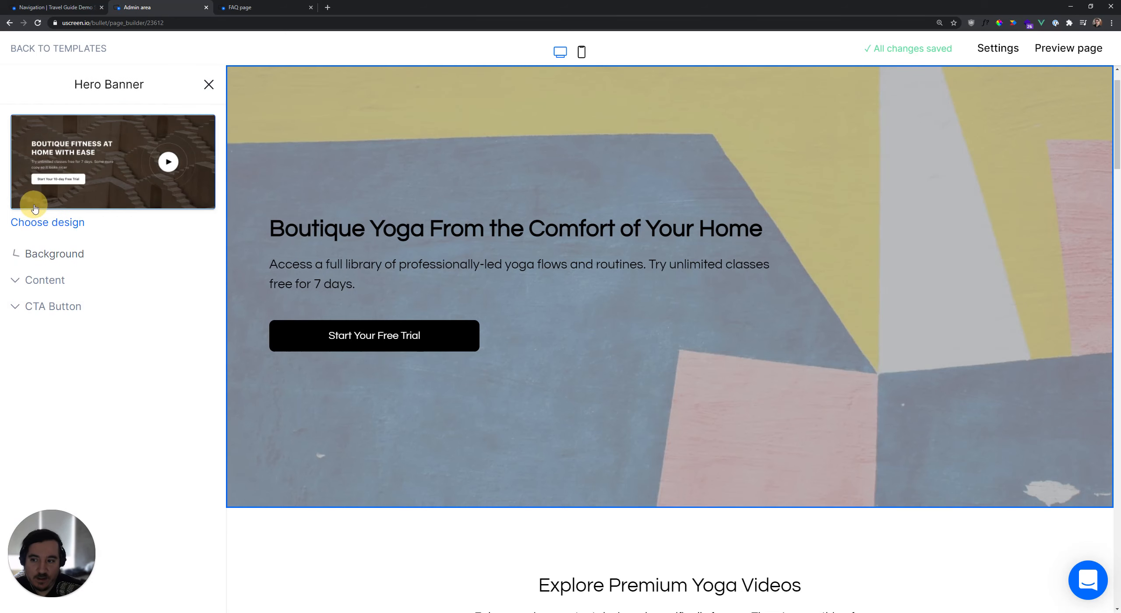
click(35, 250)
click(118, 314)
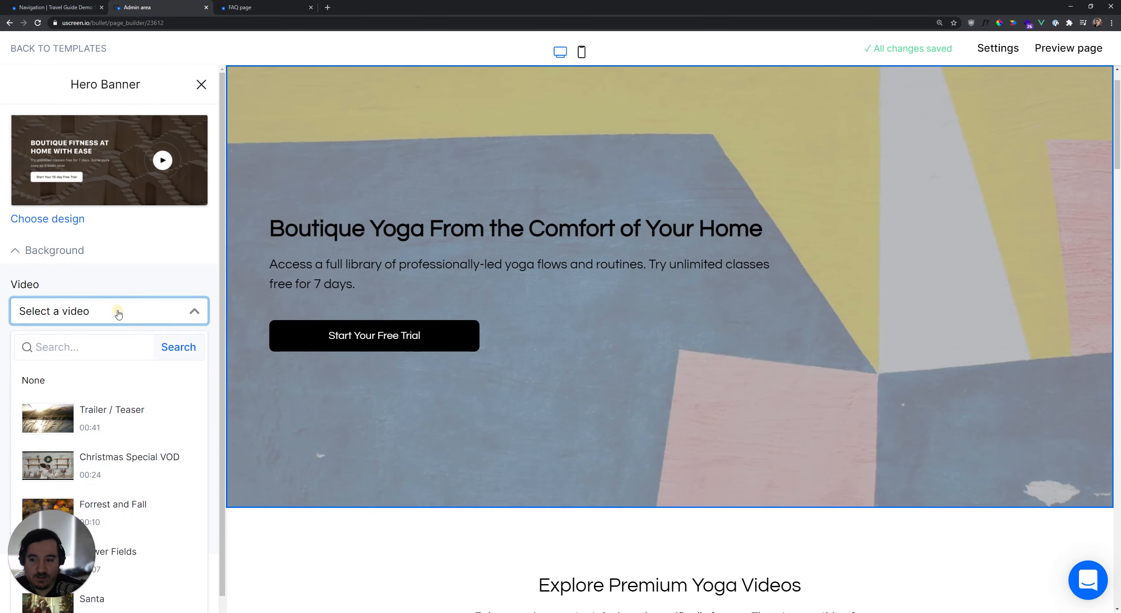
click(147, 419)
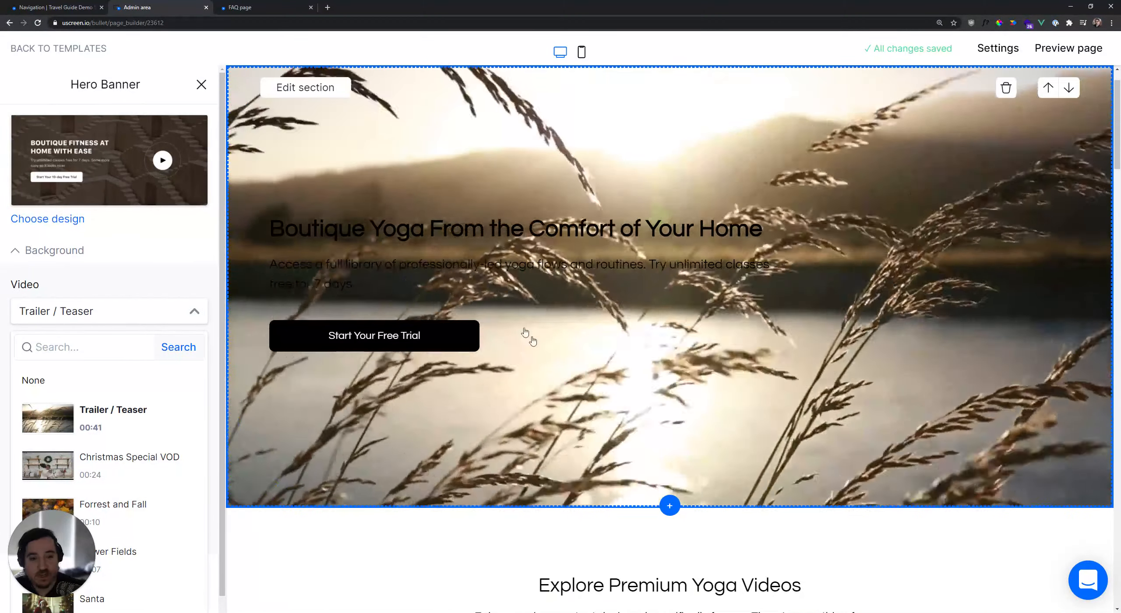
click(59, 252)
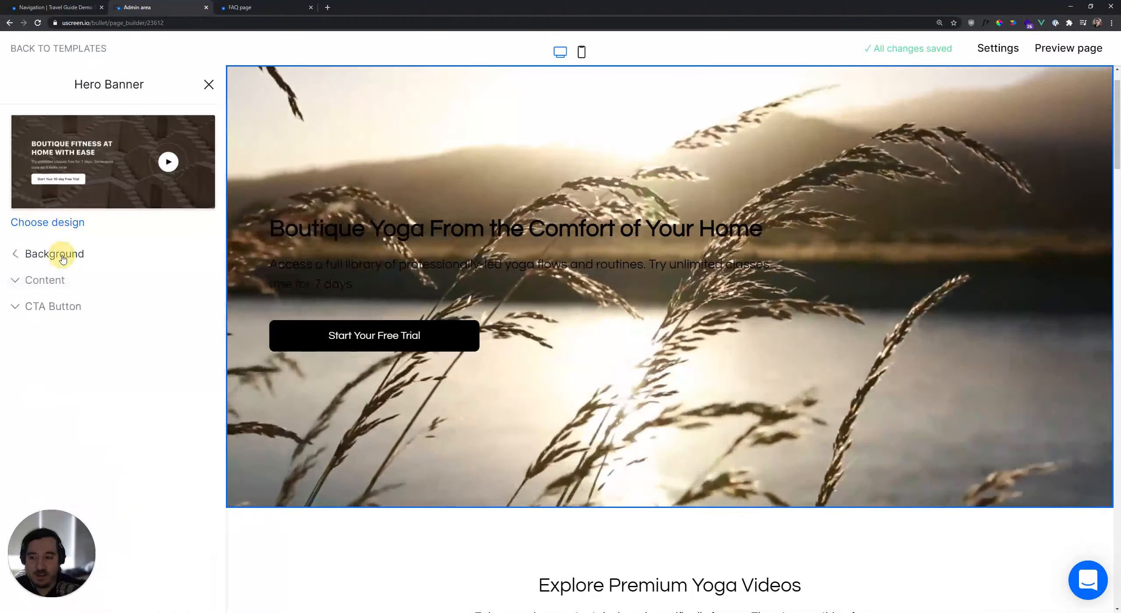
Set the text color of the whole hero banner title to the light gray #DCE1E6
click(56, 281)
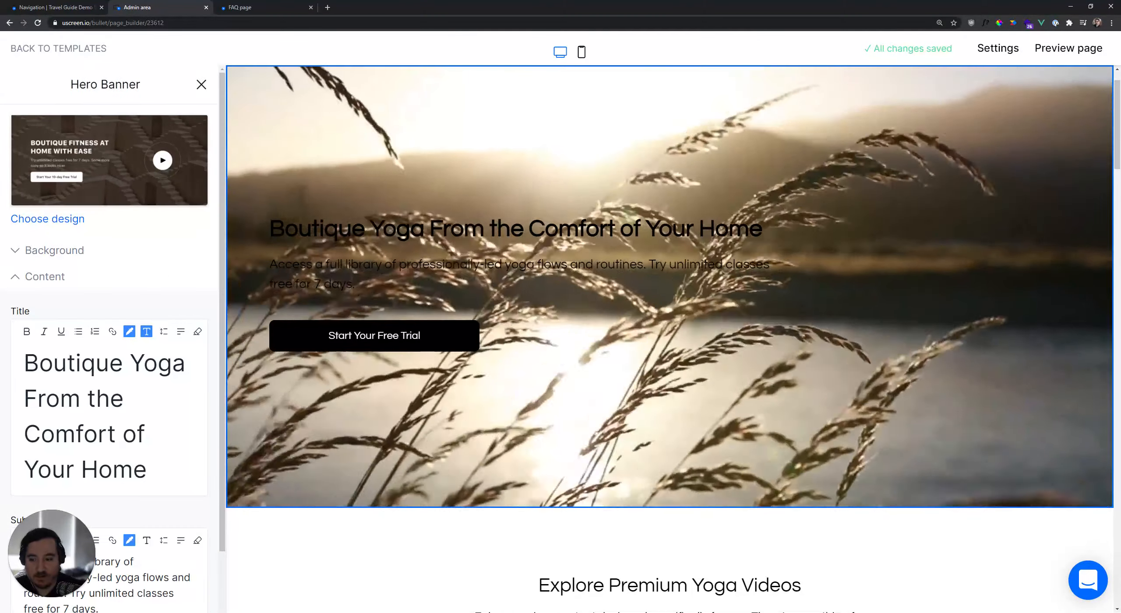
triple_click(13, 380)
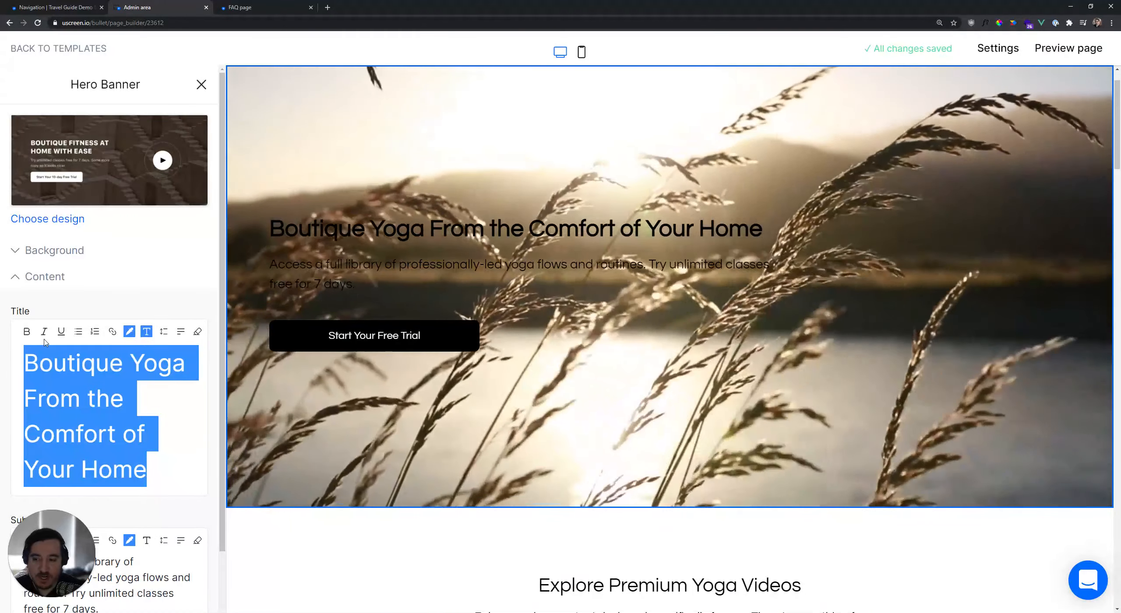
click(81, 397)
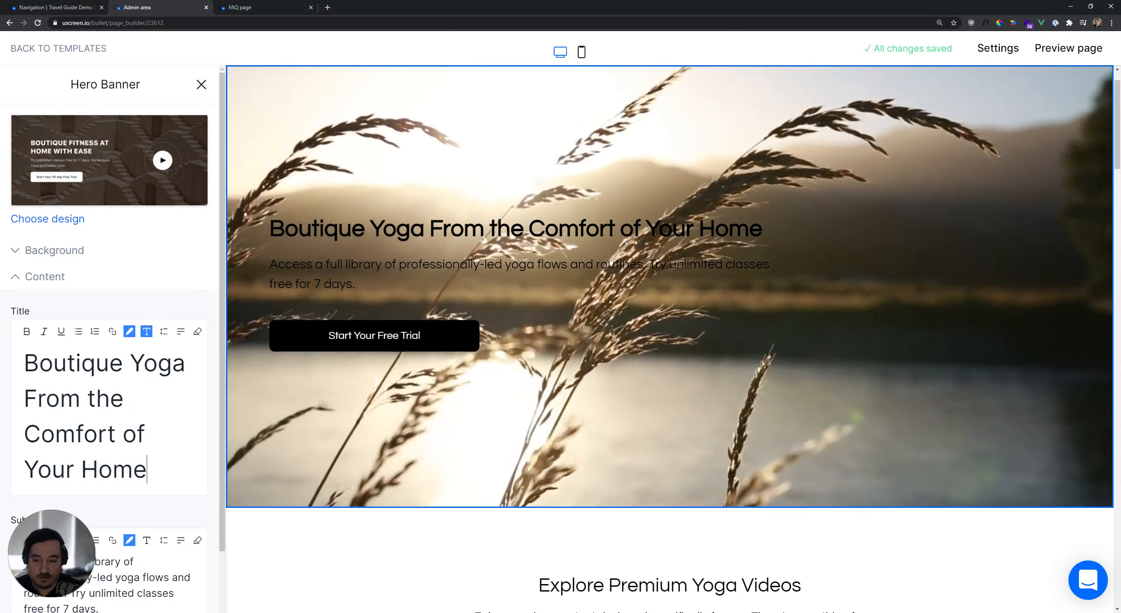
drag(147, 470, 20, 368)
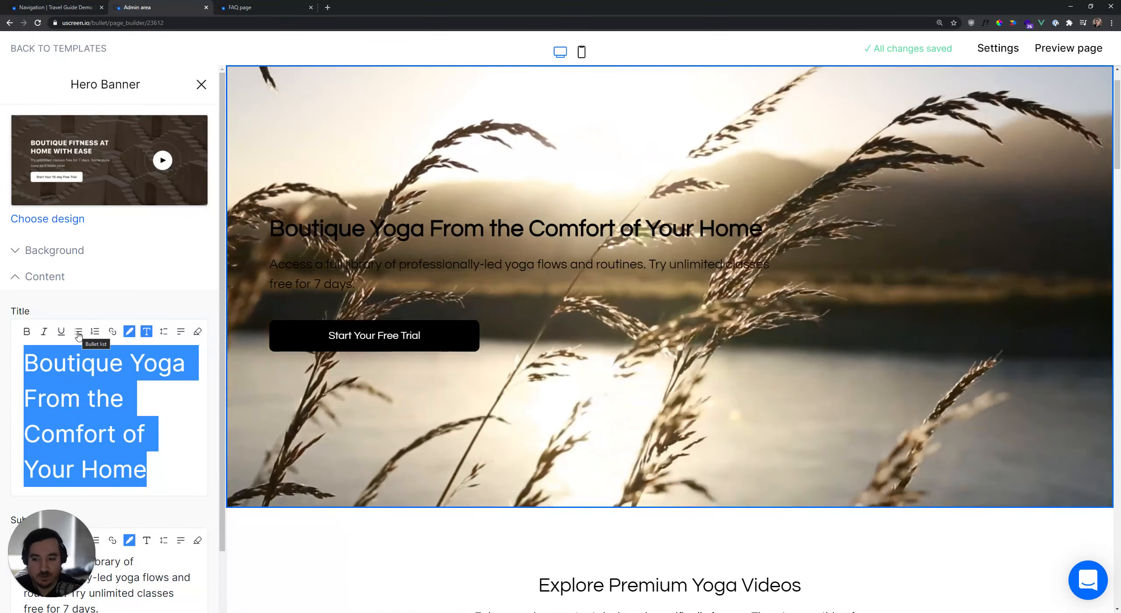
click(130, 332)
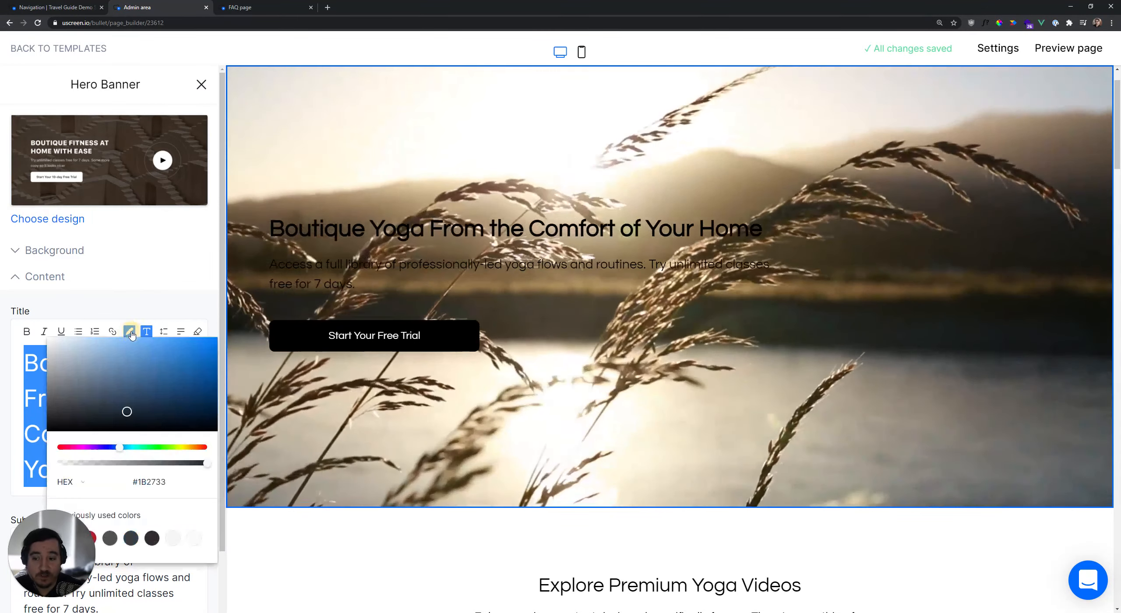
click(126, 412)
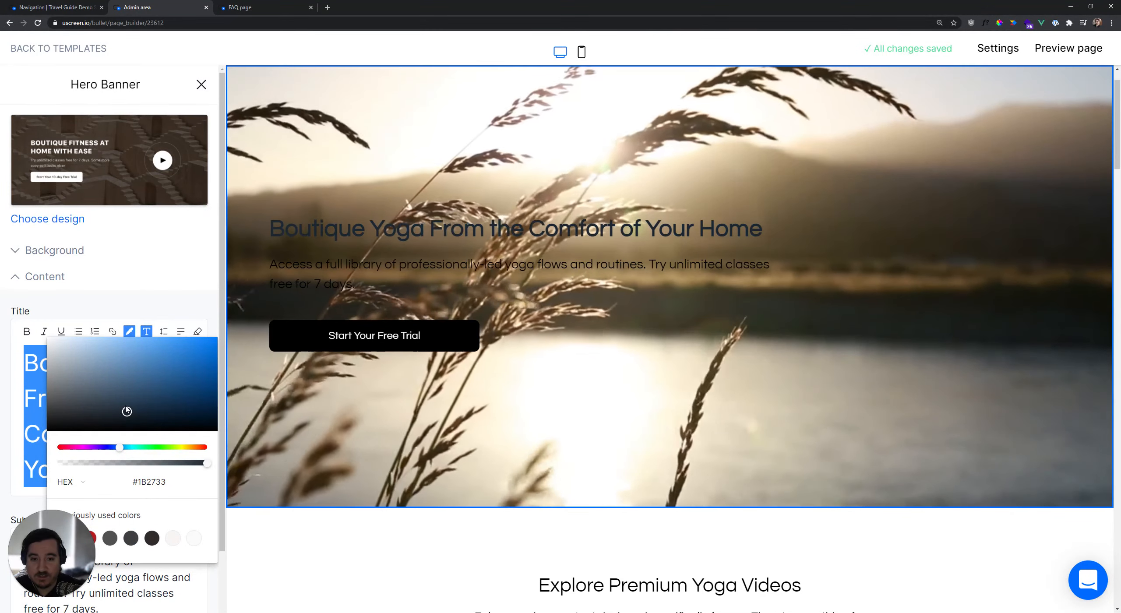
drag(119, 411, 54, 349)
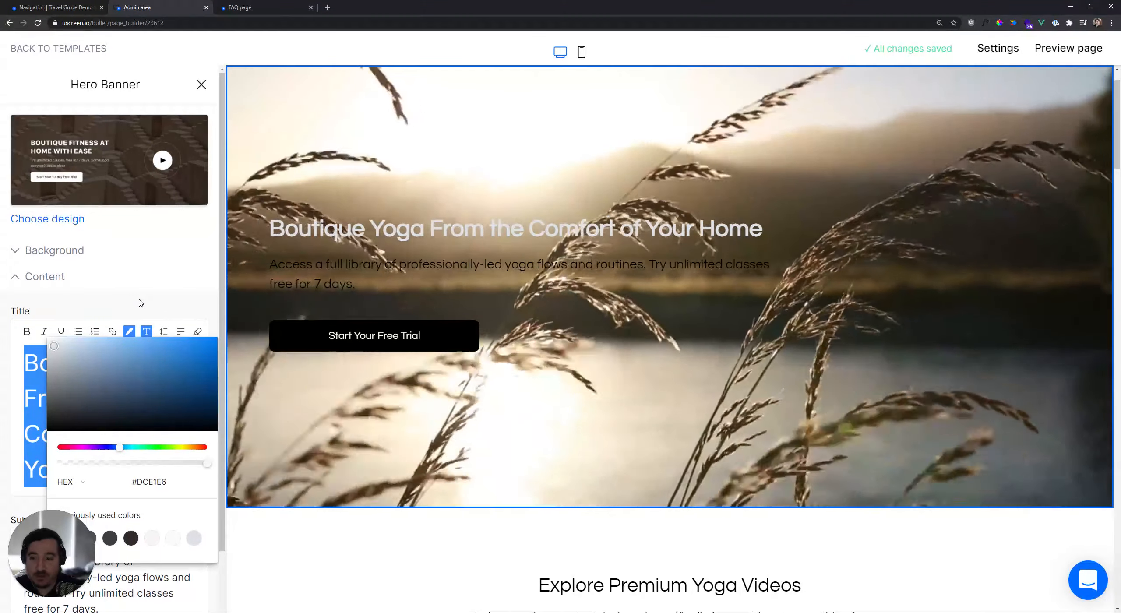
click(141, 303)
Try a larger text size for the hero banner title and reduce it to a much smaller size
click(146, 332)
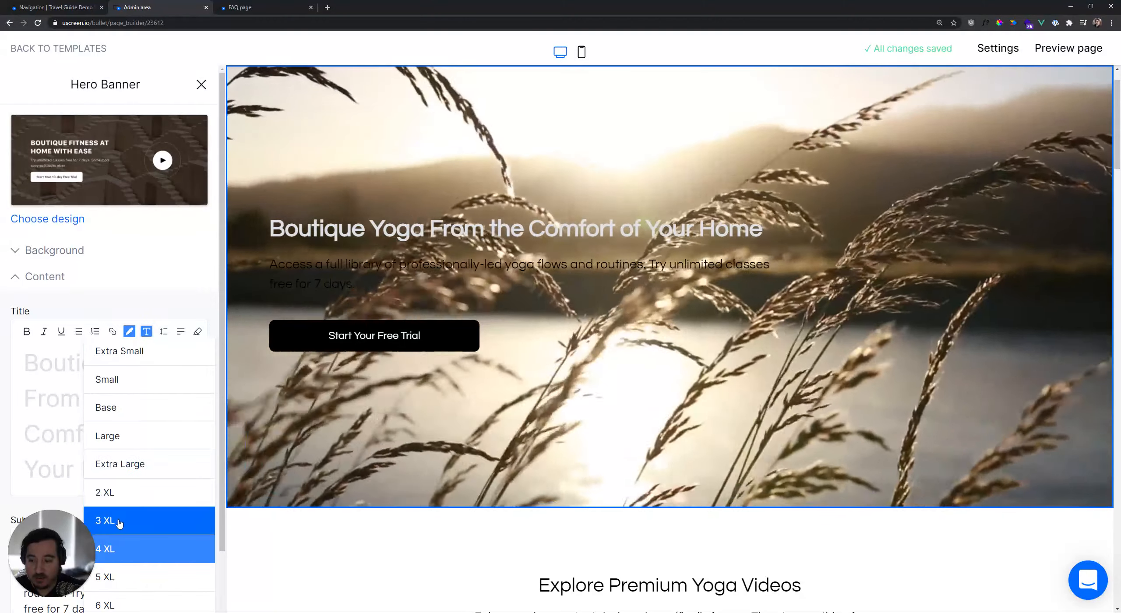
click(119, 522)
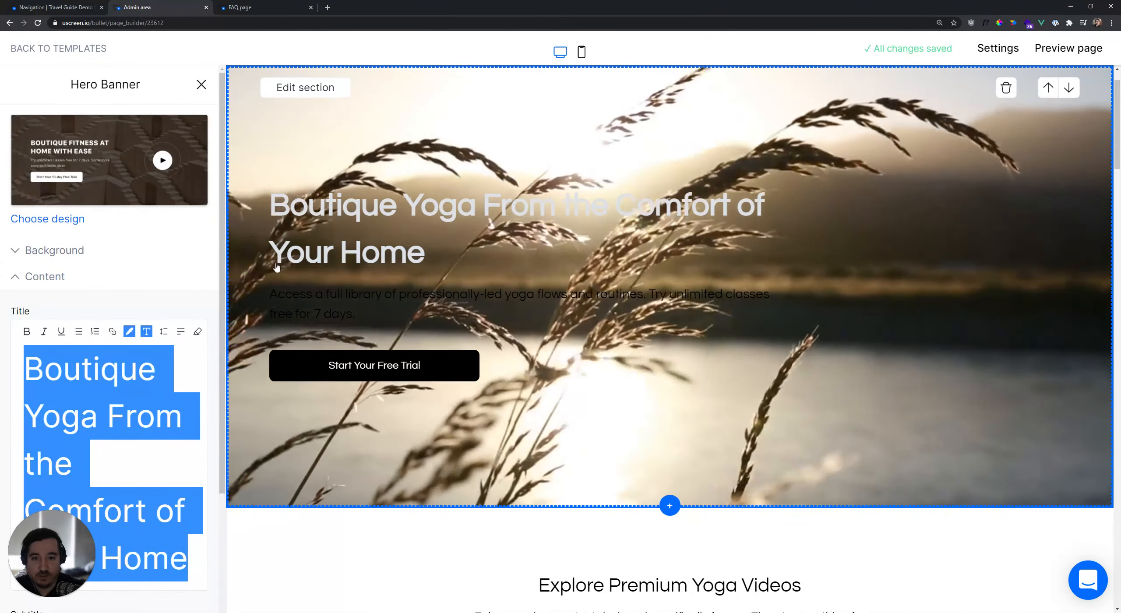
key(ctrl+z)
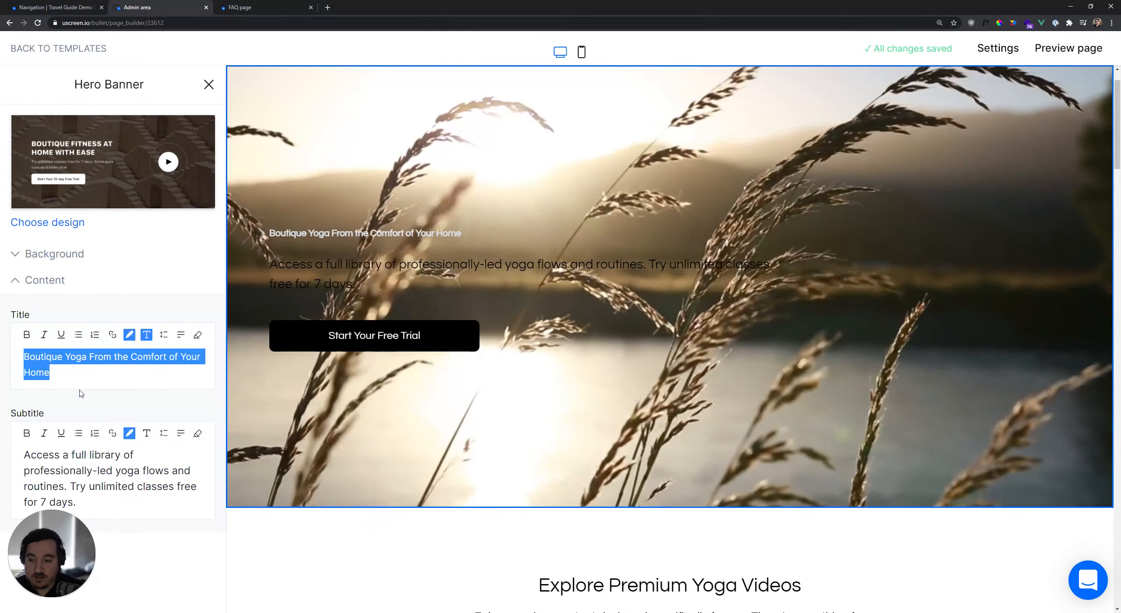
Set the hero banner title's text color to the blue #185B9E and collapse the content settings
drag(52, 372, 20, 358)
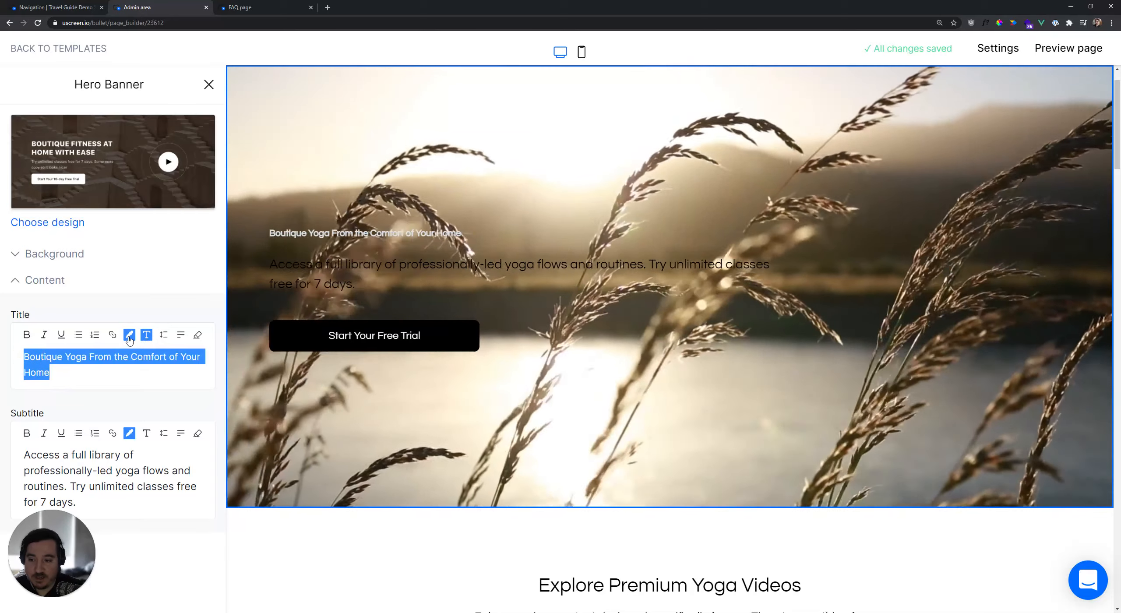
click(129, 336)
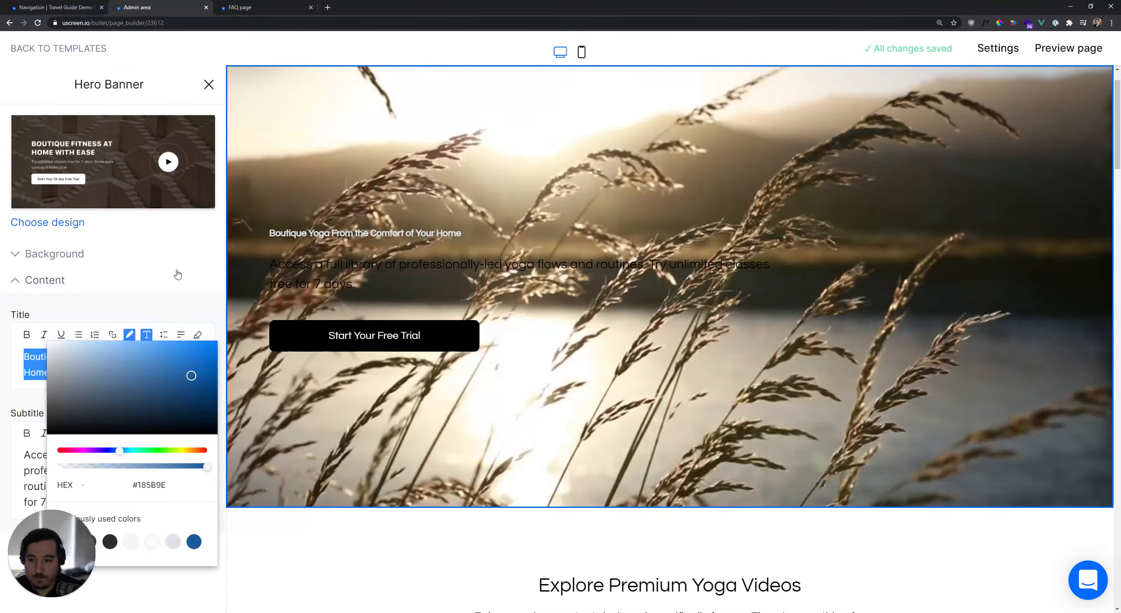
click(177, 275)
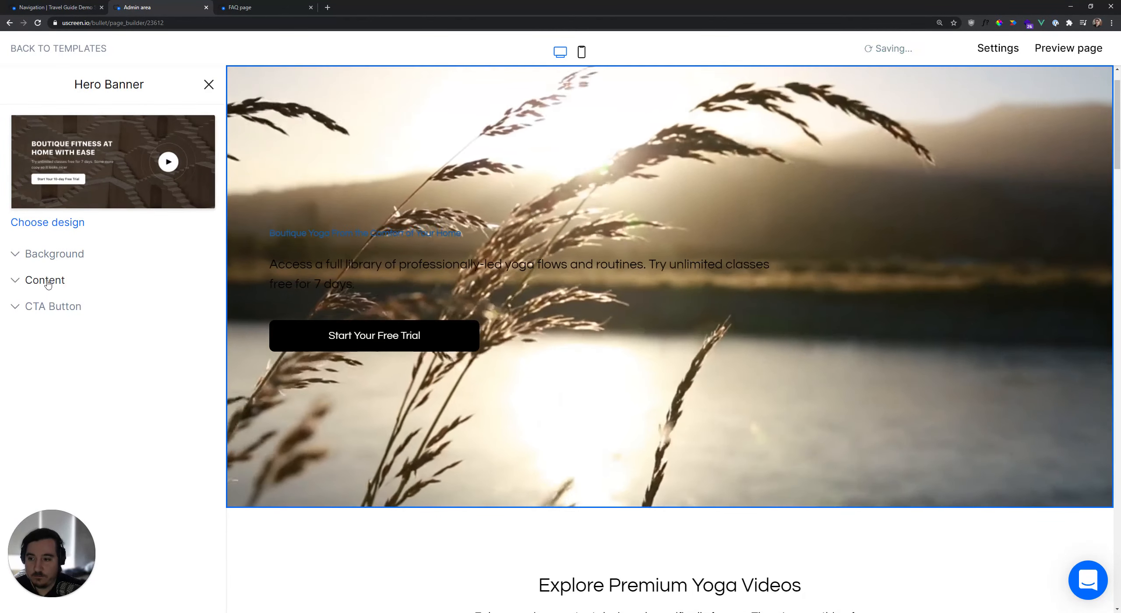
Select the hero banner's whole subtitle, examine its text color picker and color format options, and close the section settings
click(45, 277)
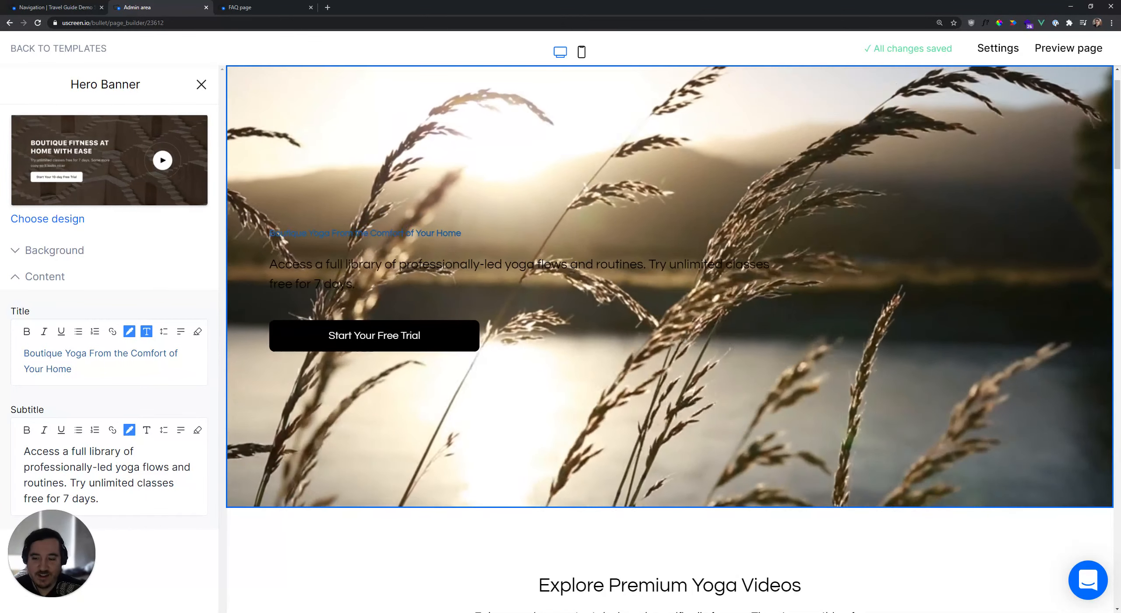
drag(100, 500, 13, 461)
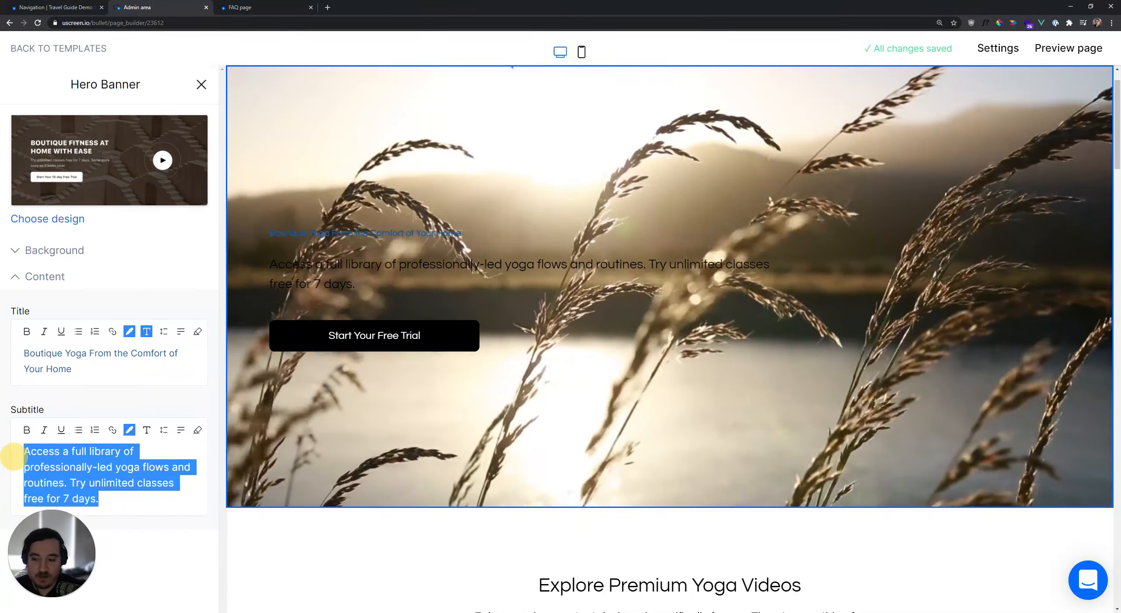
click(129, 430)
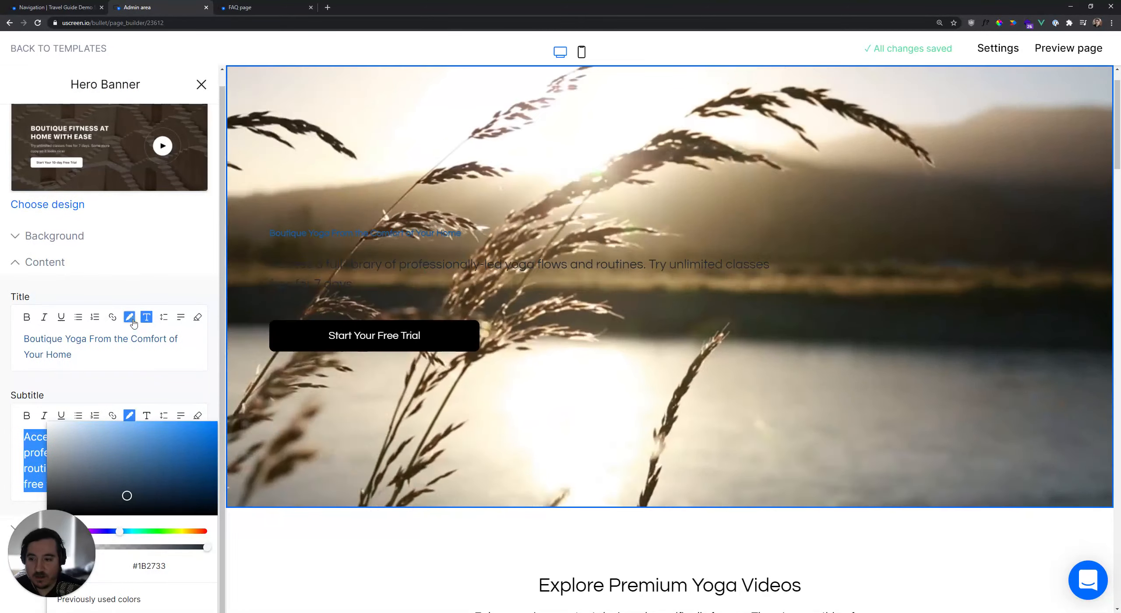
click(129, 317)
drag(66, 549, 387, 541)
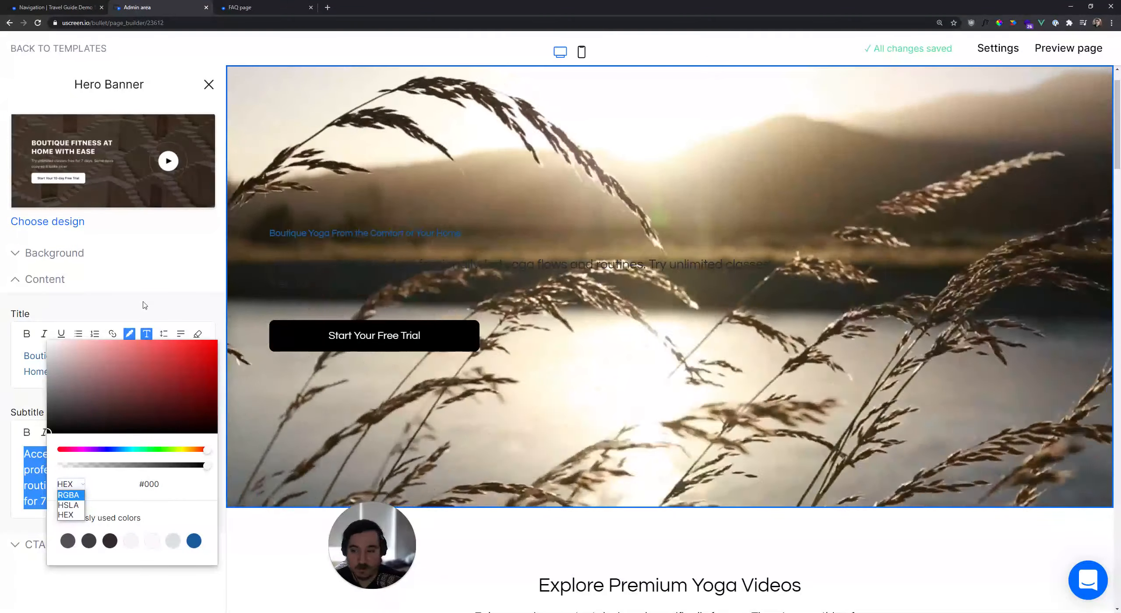
click(141, 292)
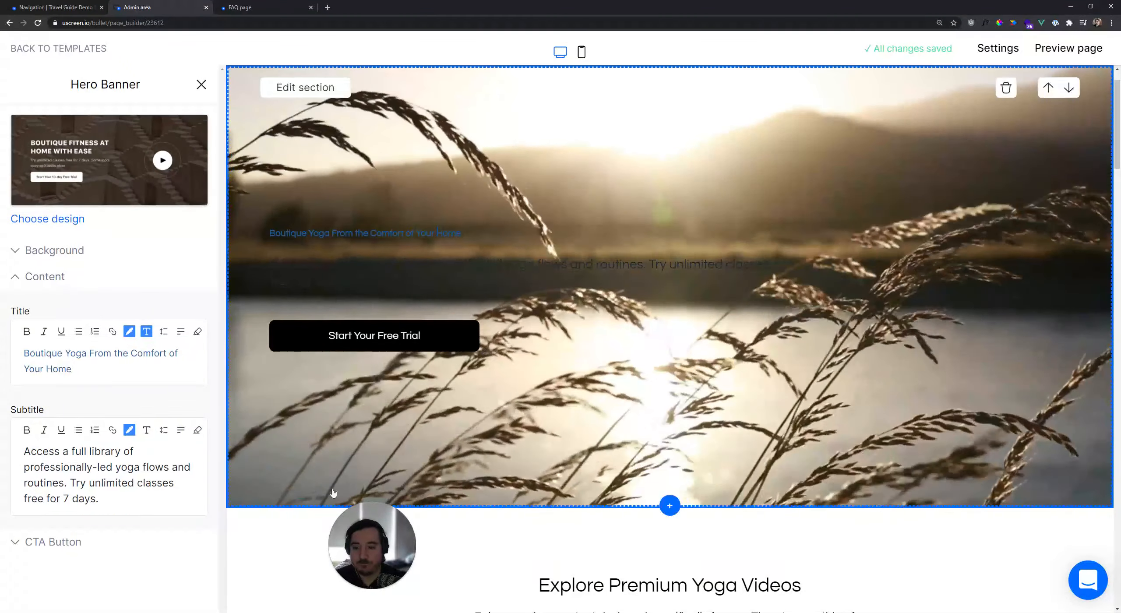
click(202, 87)
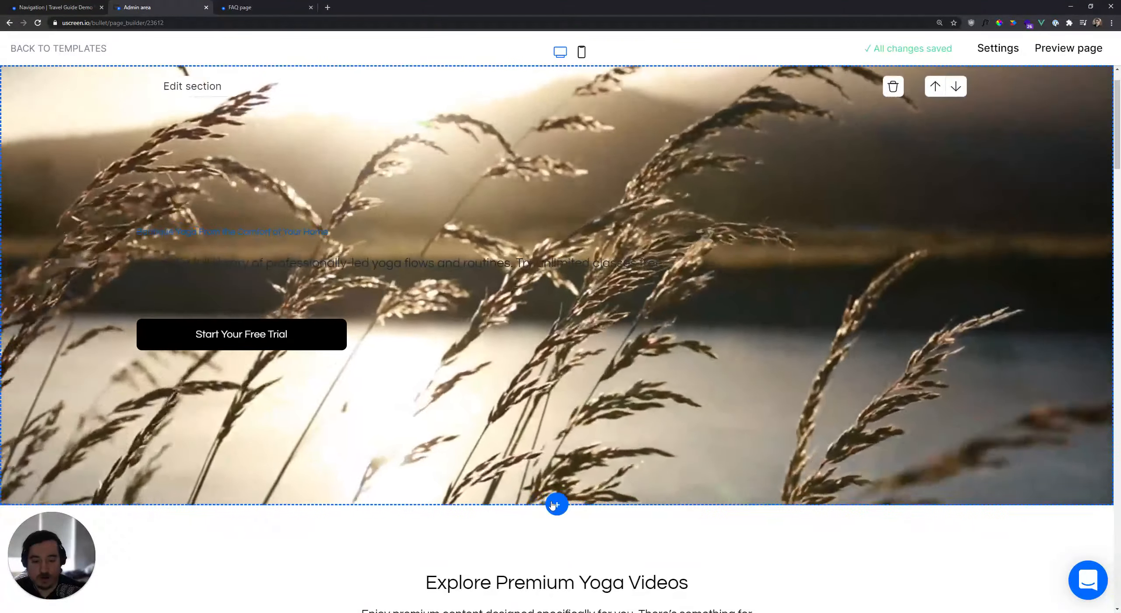
Add a Benefits Spotlight block below the hero banner using the design with an image and items in a column on the right
click(555, 505)
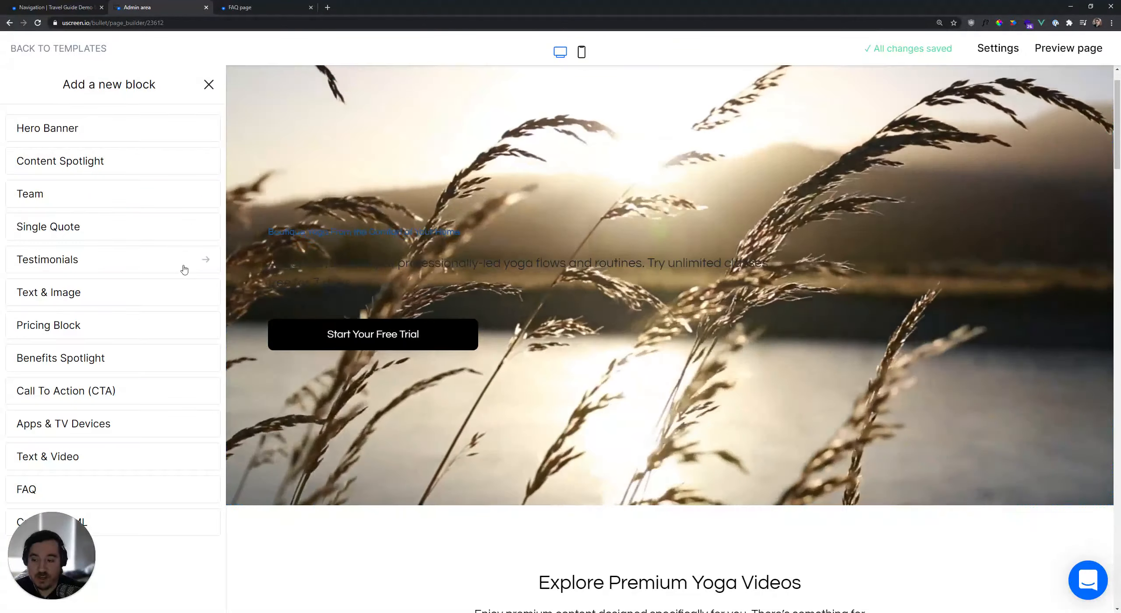
click(126, 360)
scroll(109, 307, down, 5)
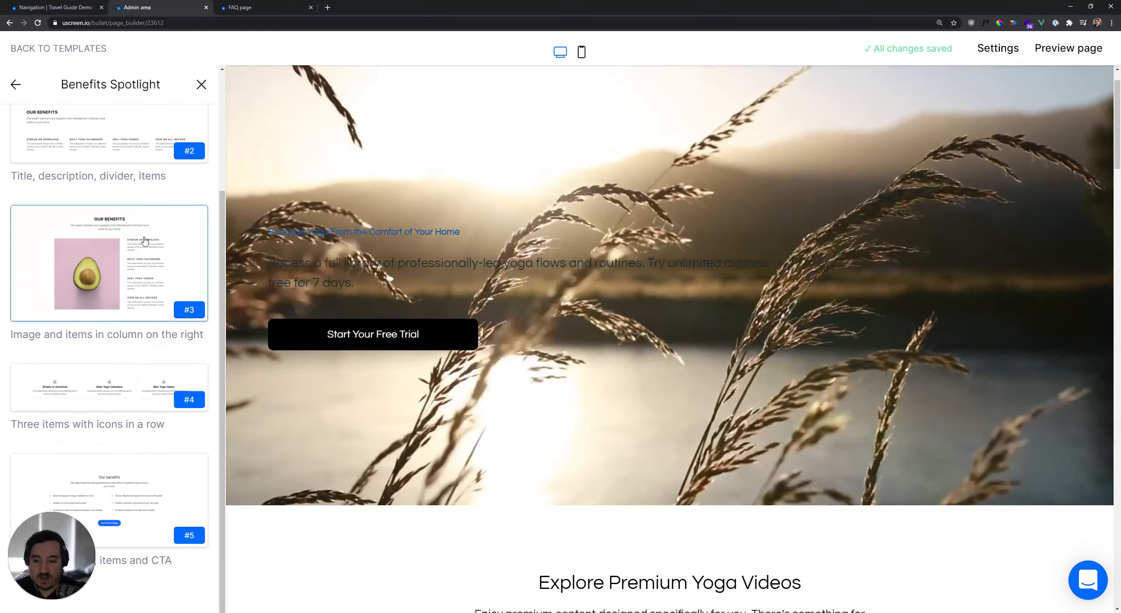
scroll(149, 384, up, 3)
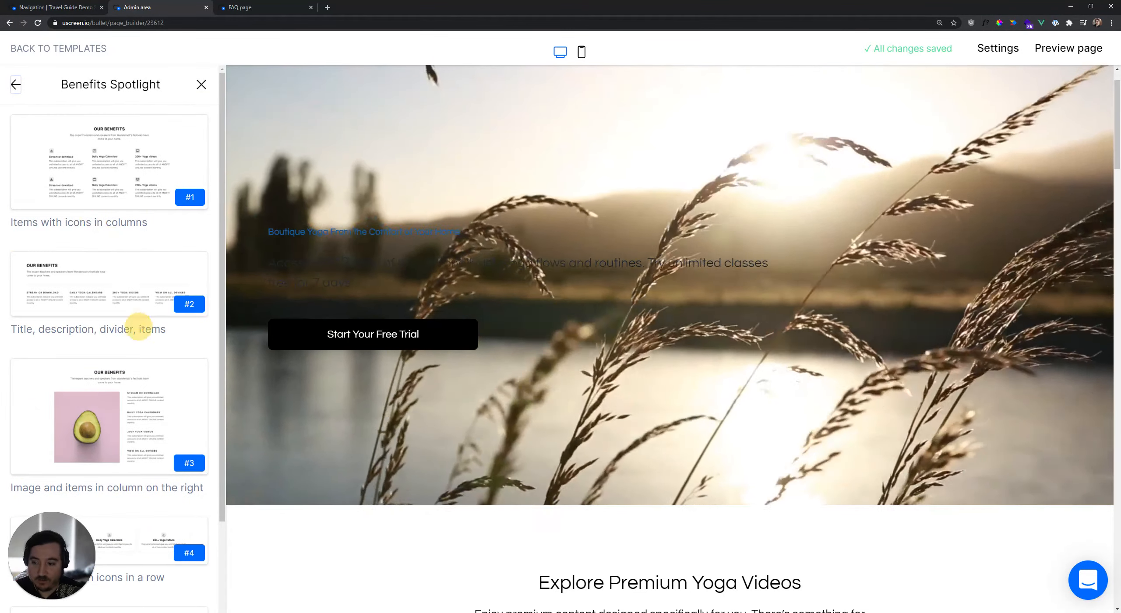
click(128, 431)
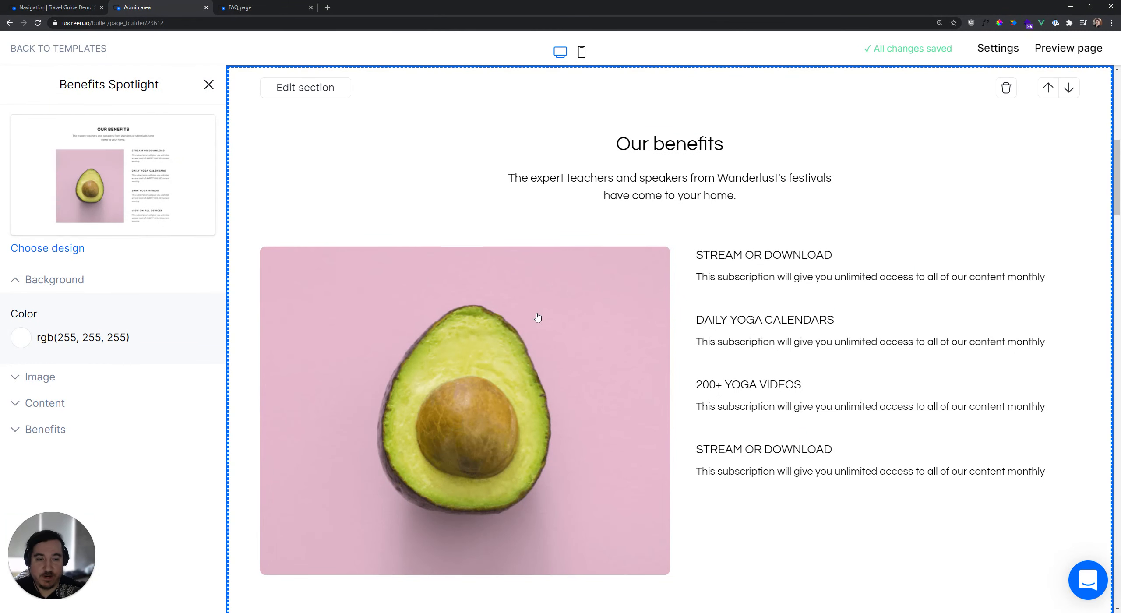
Add a Team block below the benefits section using the carousel with squared images design
scroll(495, 222, down, 4)
click(667, 460)
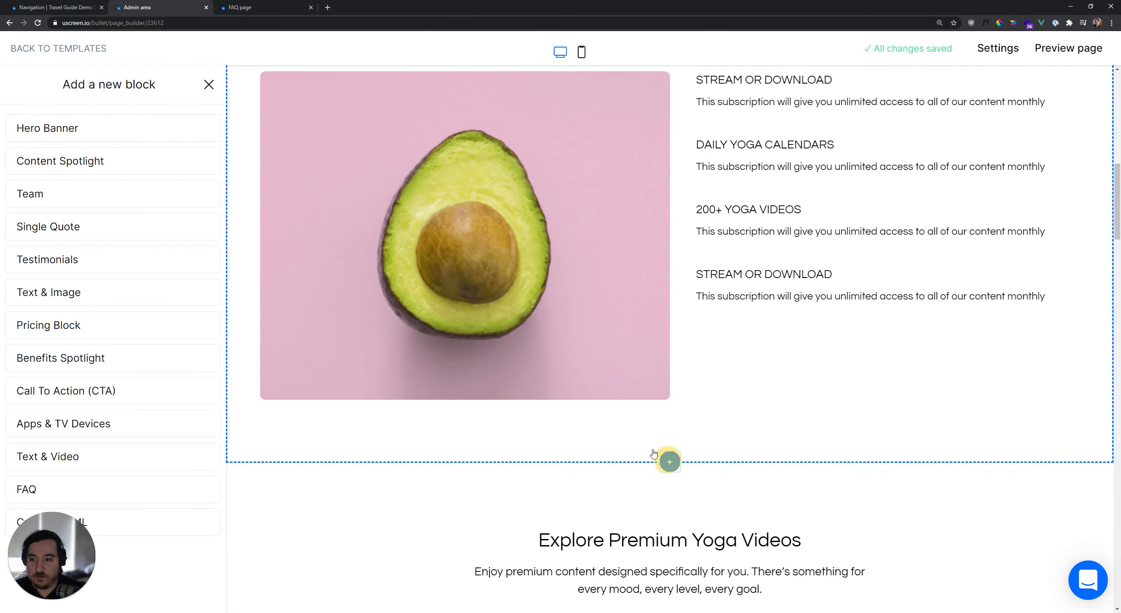
click(82, 458)
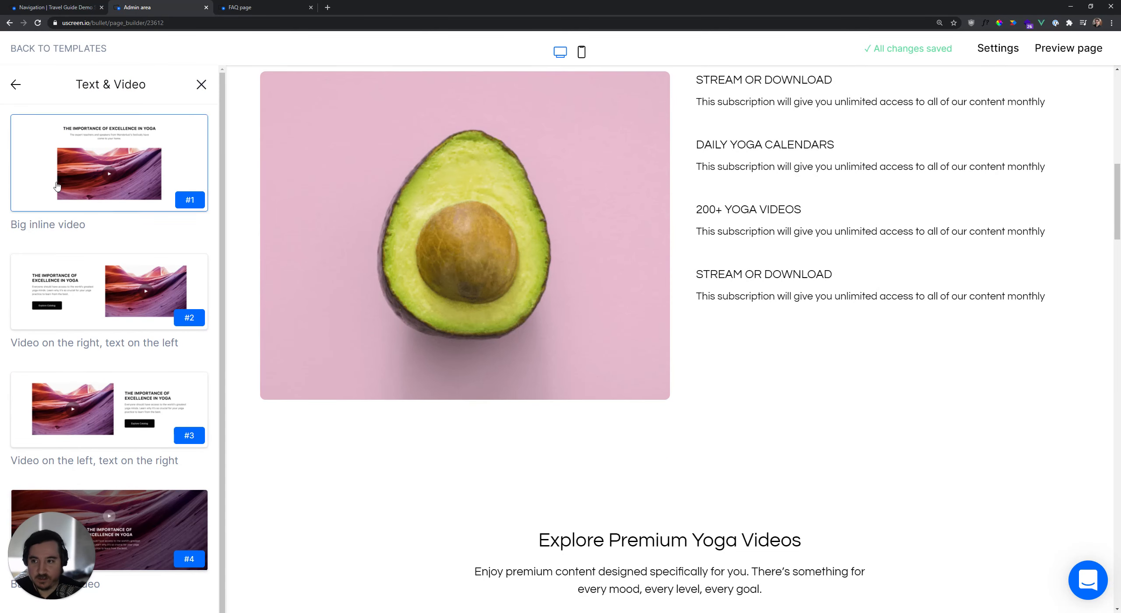
click(15, 85)
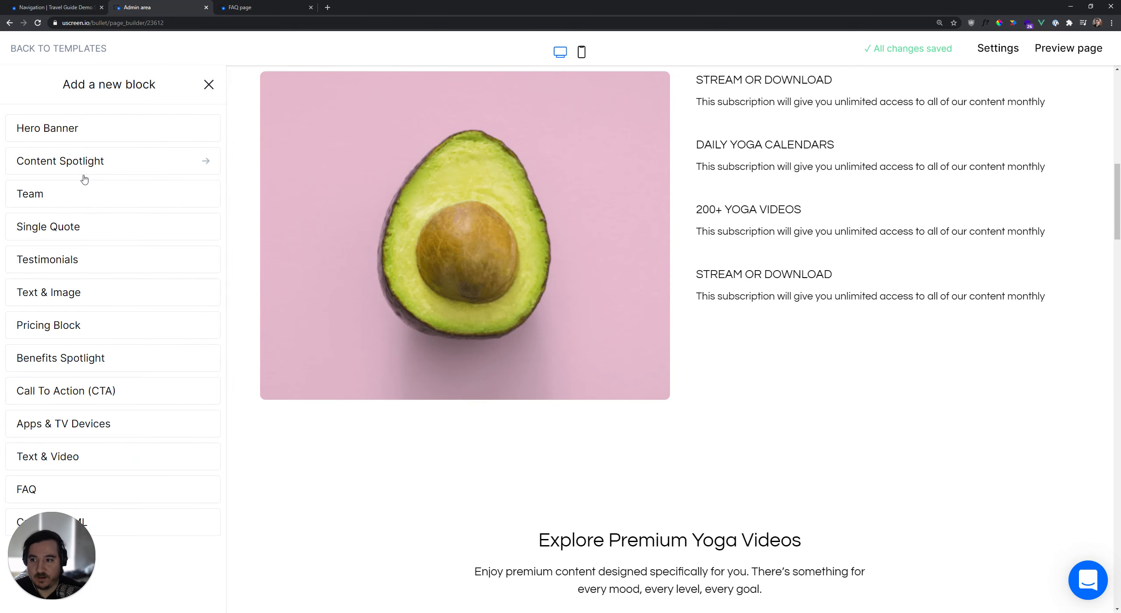
click(40, 197)
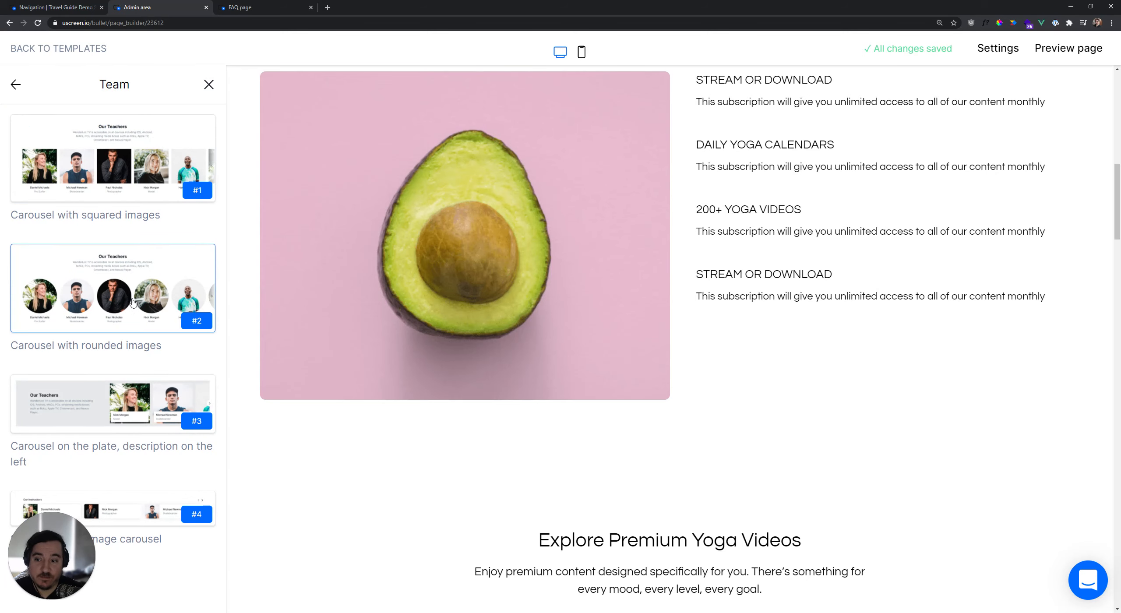
click(16, 84)
click(63, 200)
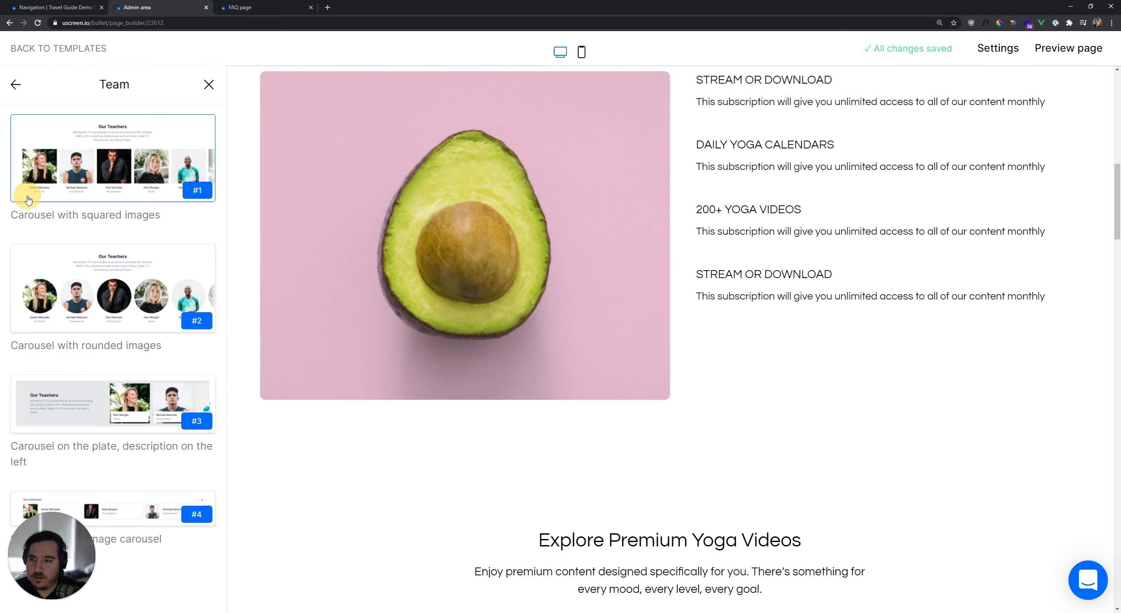
click(130, 153)
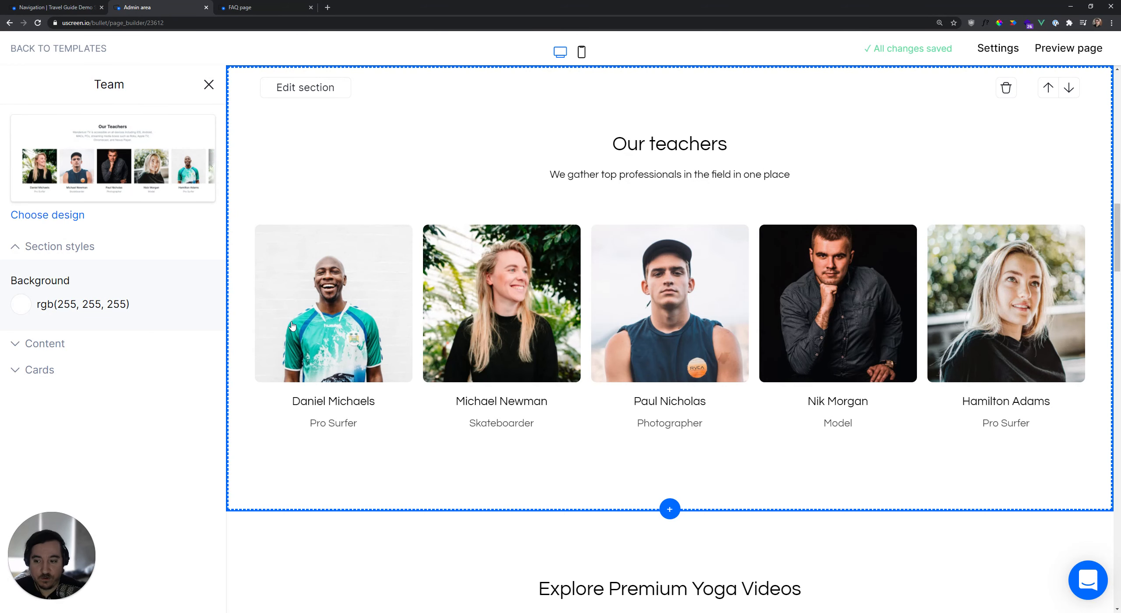
Try adding a new card to the Team section's carousel, select its subtitle text, and delete the card again
click(39, 371)
scroll(114, 225, down, 3)
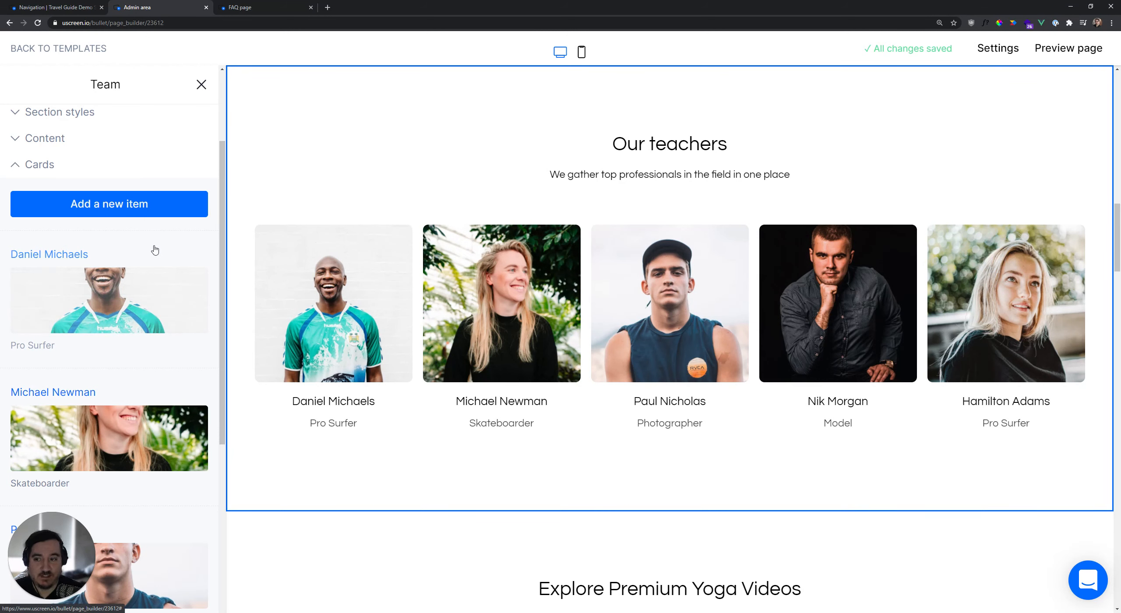
click(109, 213)
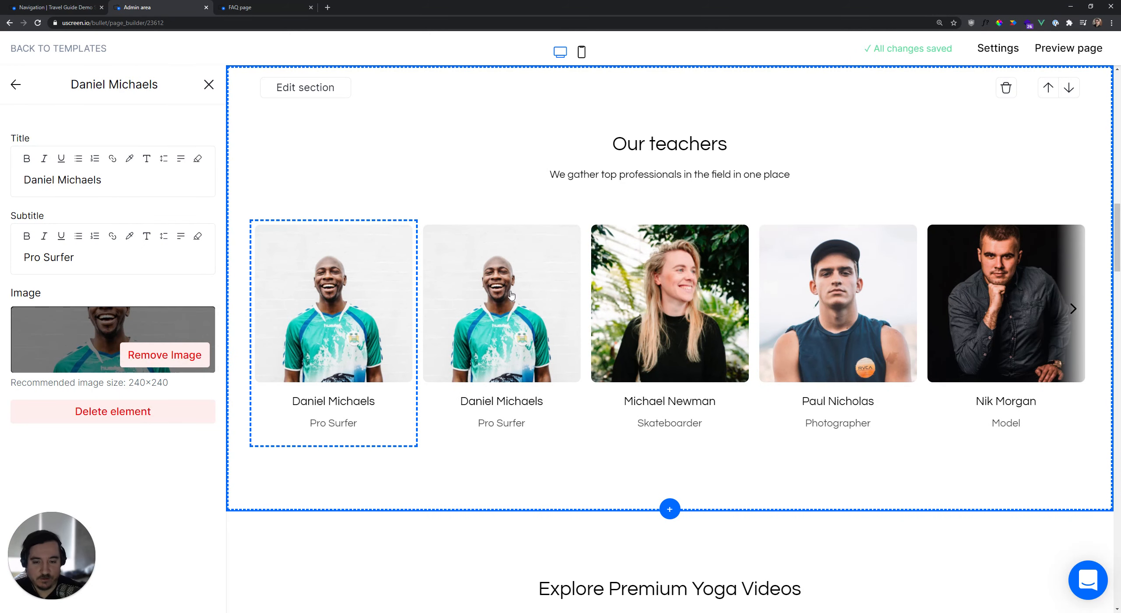
drag(75, 258, 17, 262)
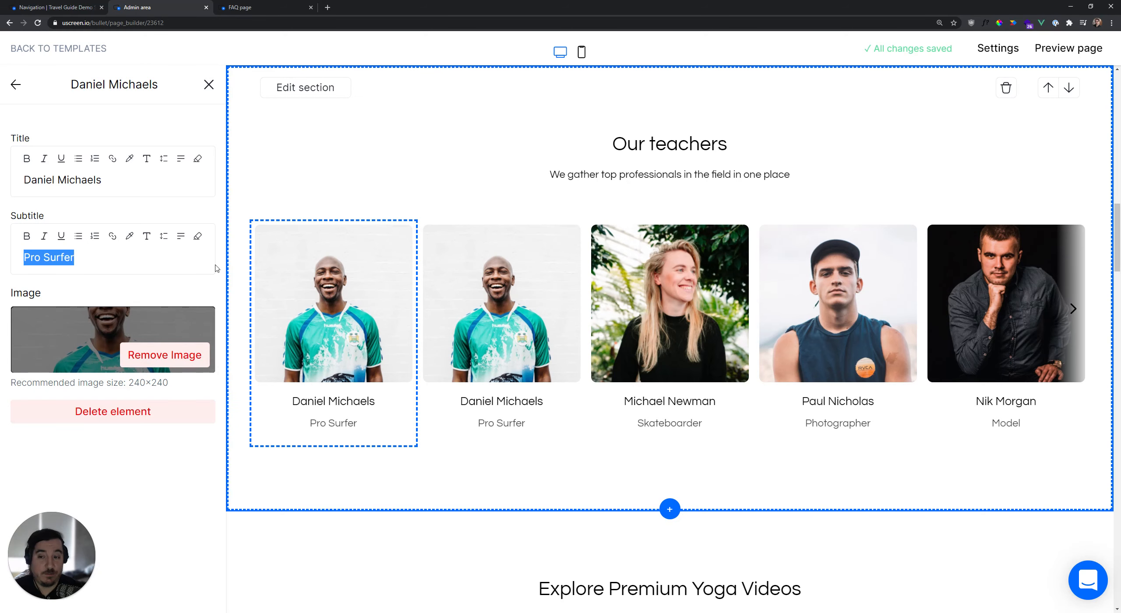
click(118, 411)
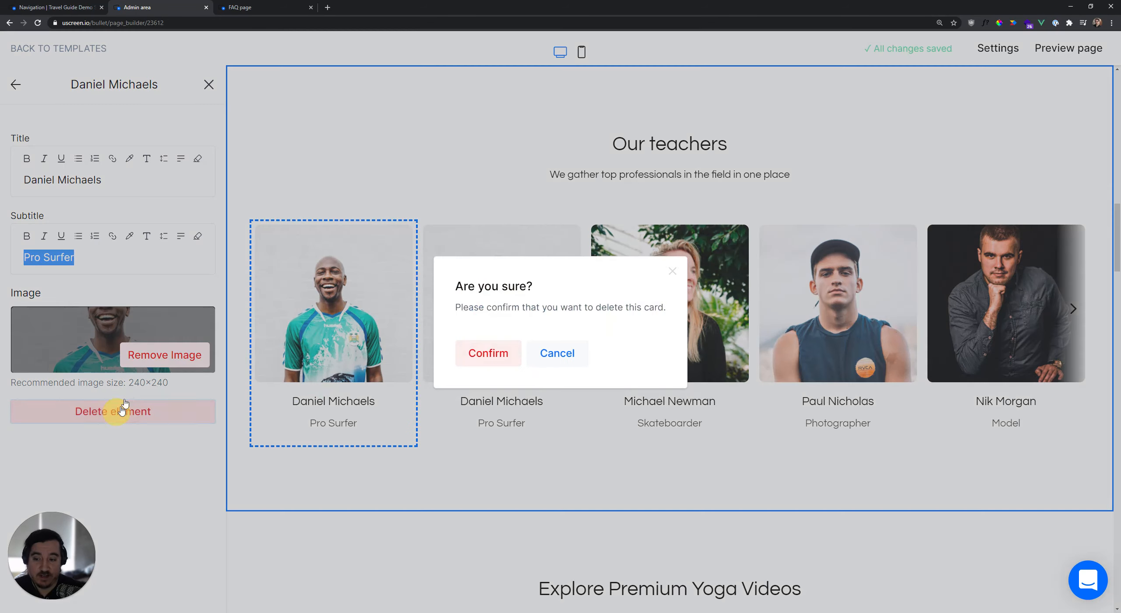
click(492, 354)
Delete the Team carousel's first card, the Pro Surfer in the green shirt, and close the section settings
scroll(116, 333, down, 4)
click(93, 285)
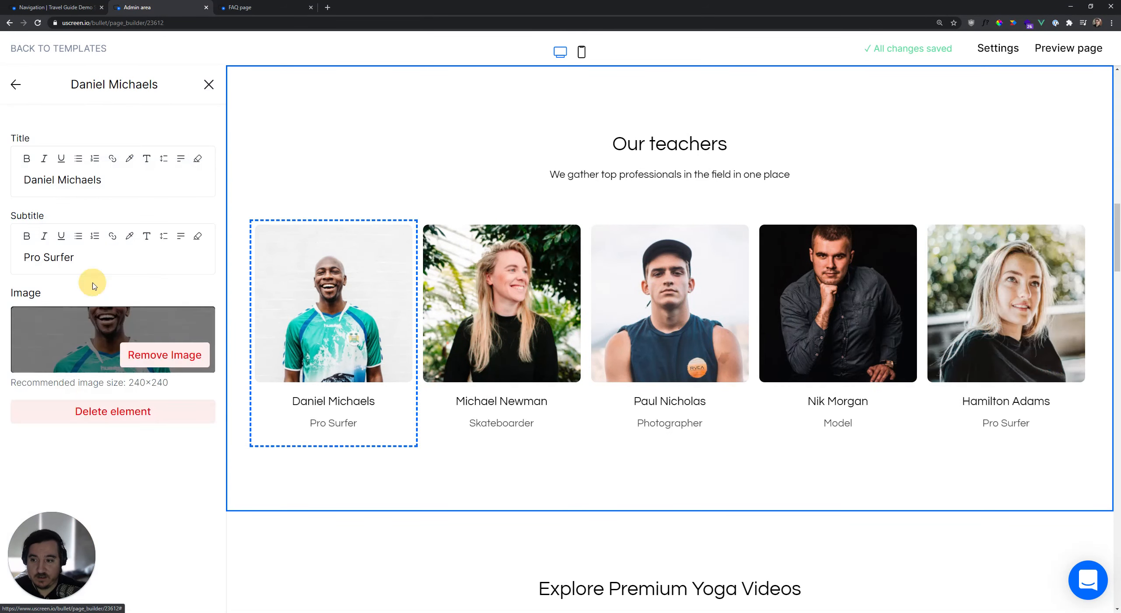
click(118, 411)
click(491, 353)
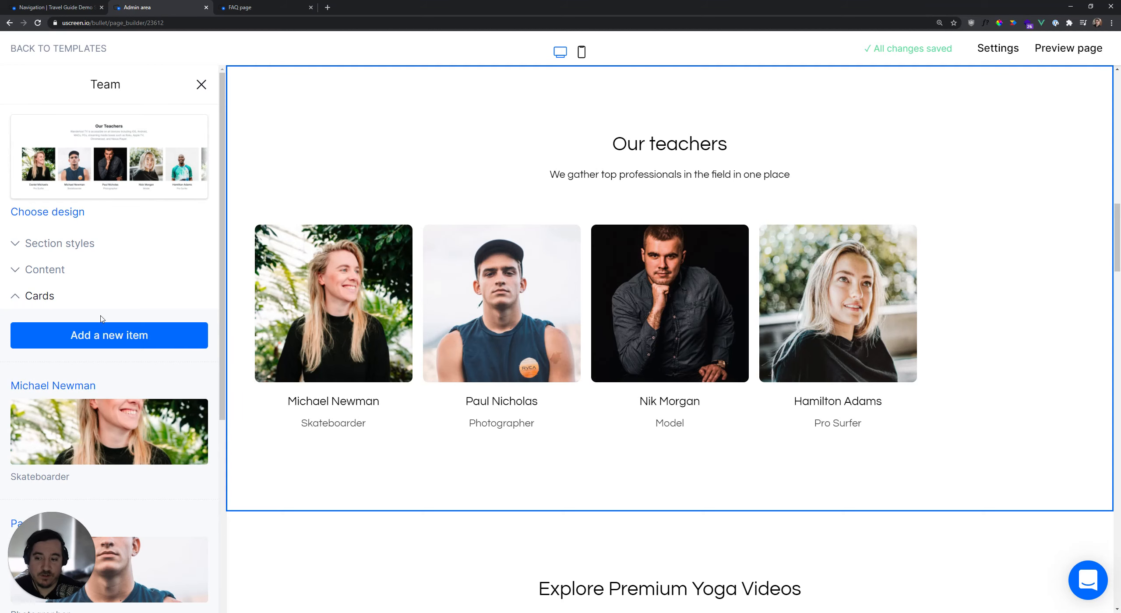
scroll(441, 333, down, 7)
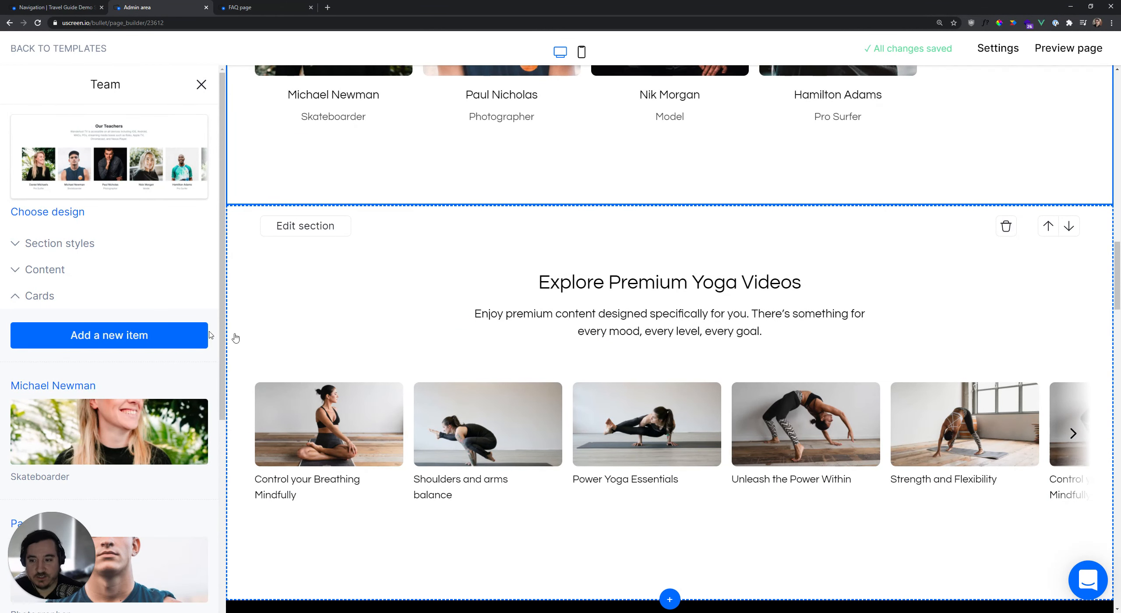
click(104, 300)
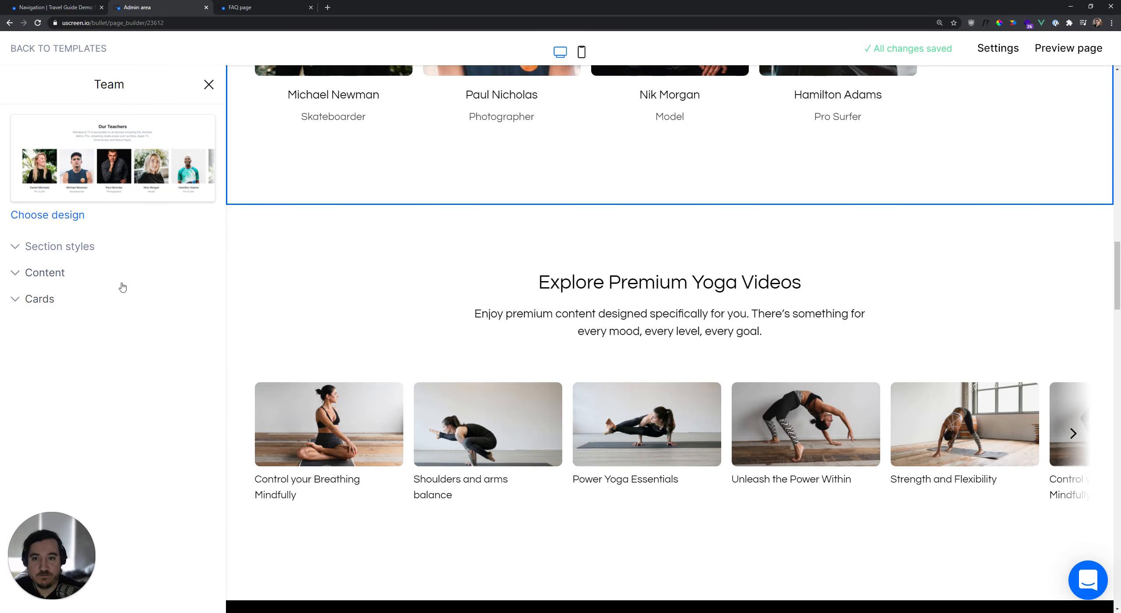
click(209, 85)
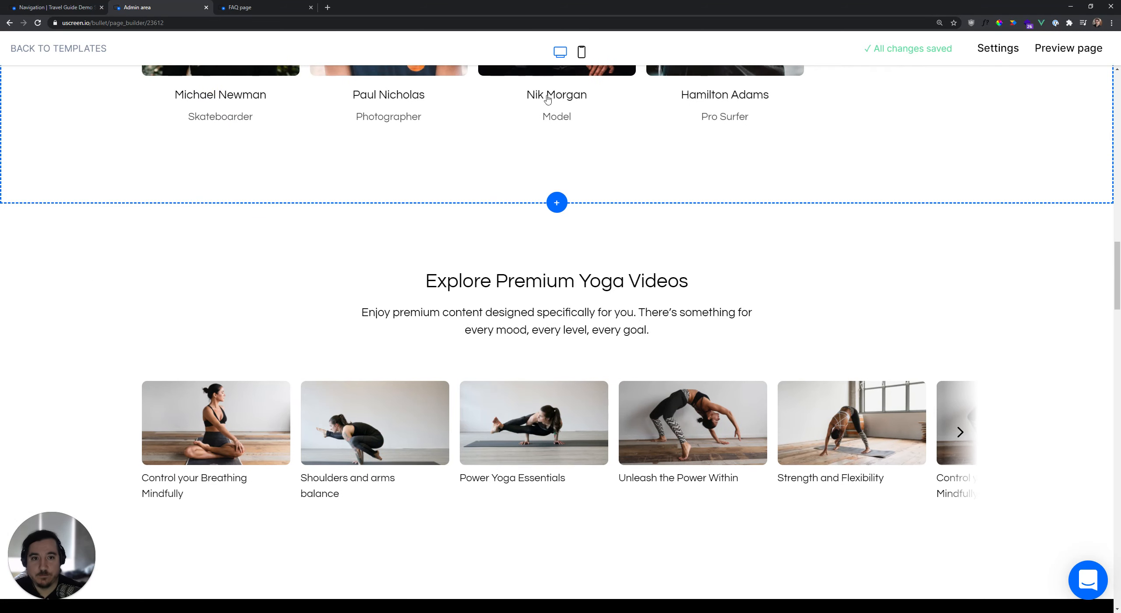
Add a Custom HTML block between the Explore Premium Yoga Videos and More Than Just Yoga sections
scroll(554, 360, down, 5)
click(556, 378)
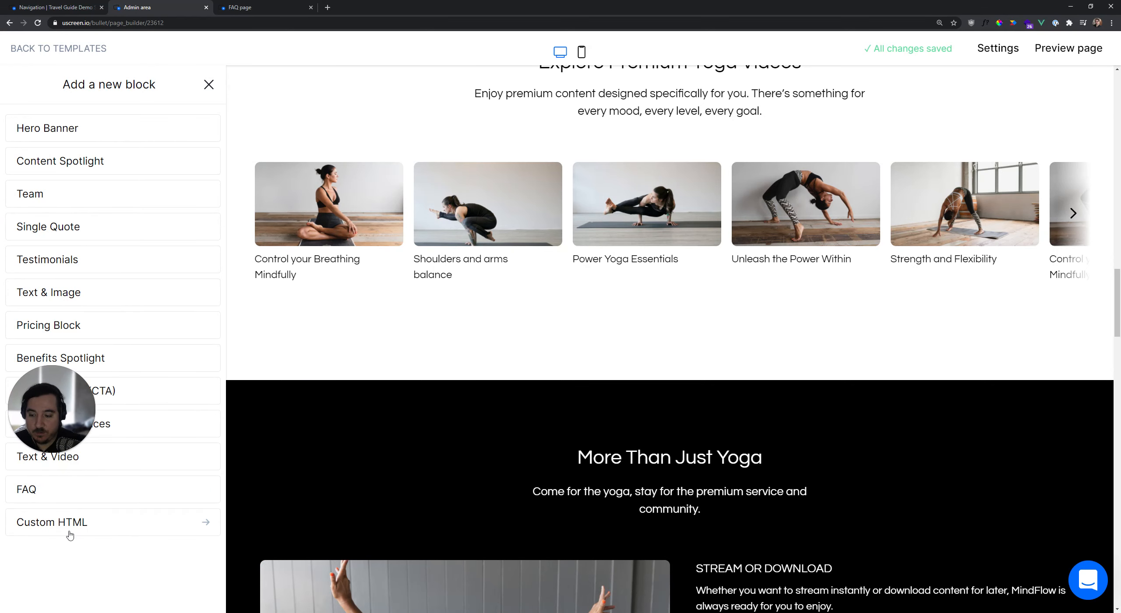
click(76, 528)
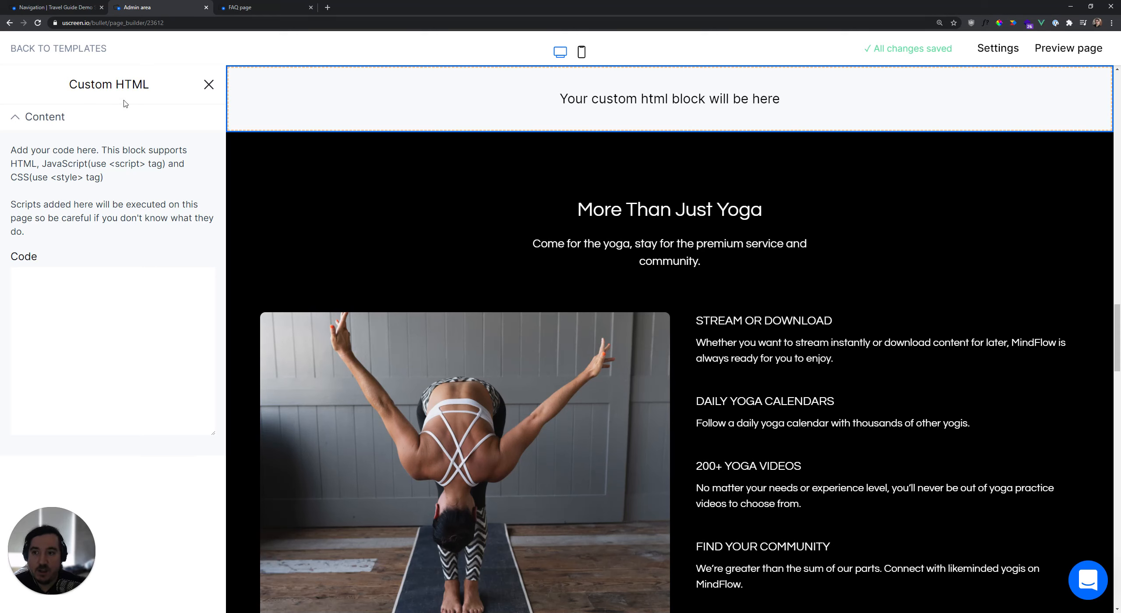
Enter a <style> tag with an empty .class {} rule in the block's code and begin the closing style tag beneath it
click(77, 329)
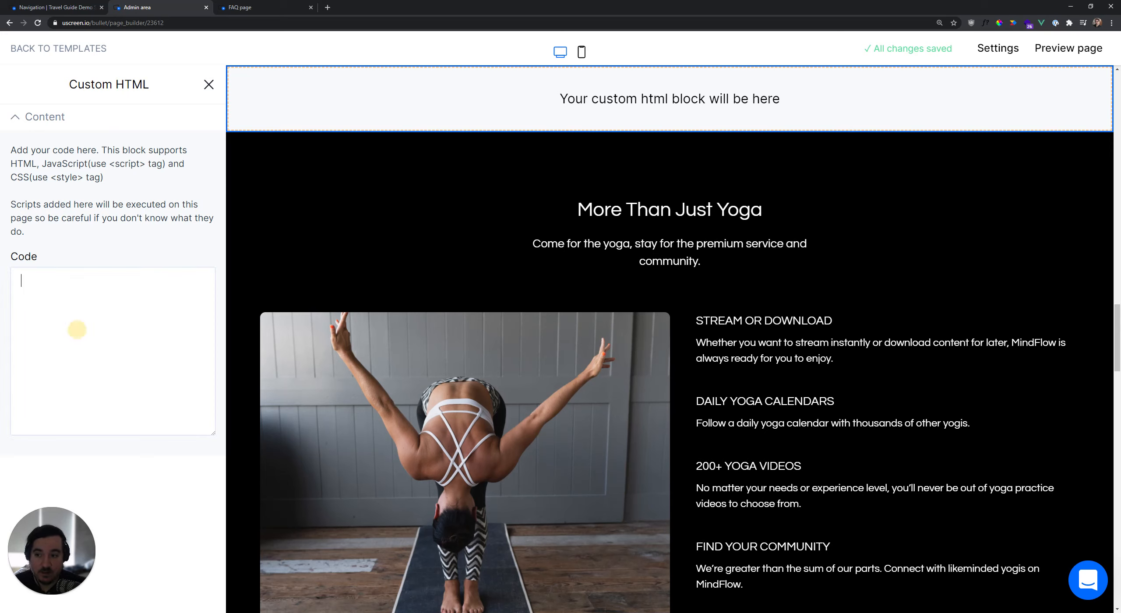
text(>)
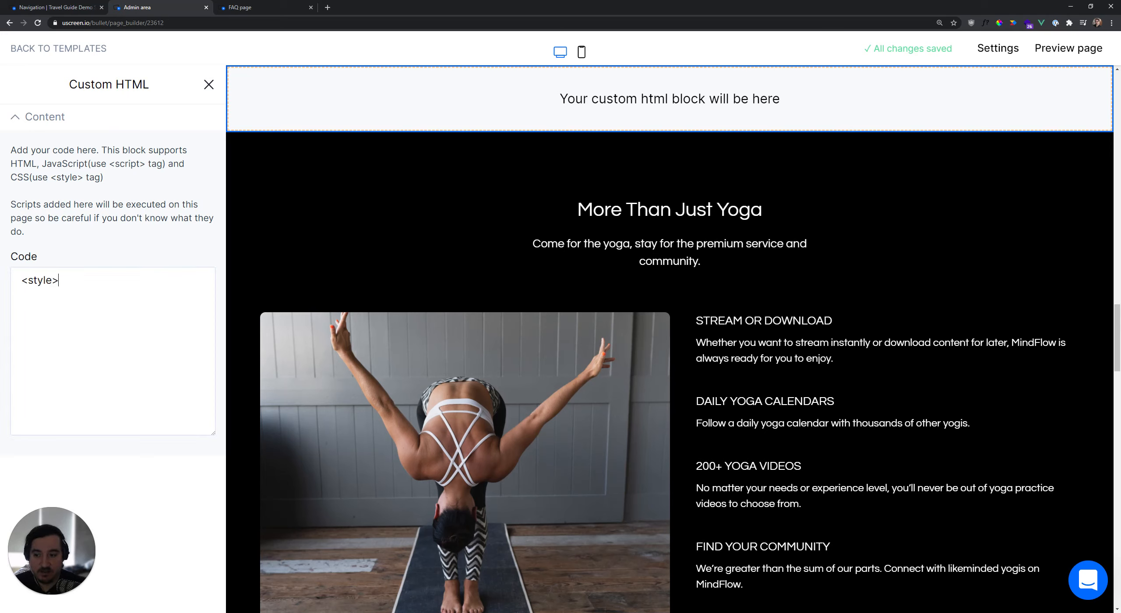
text( .)
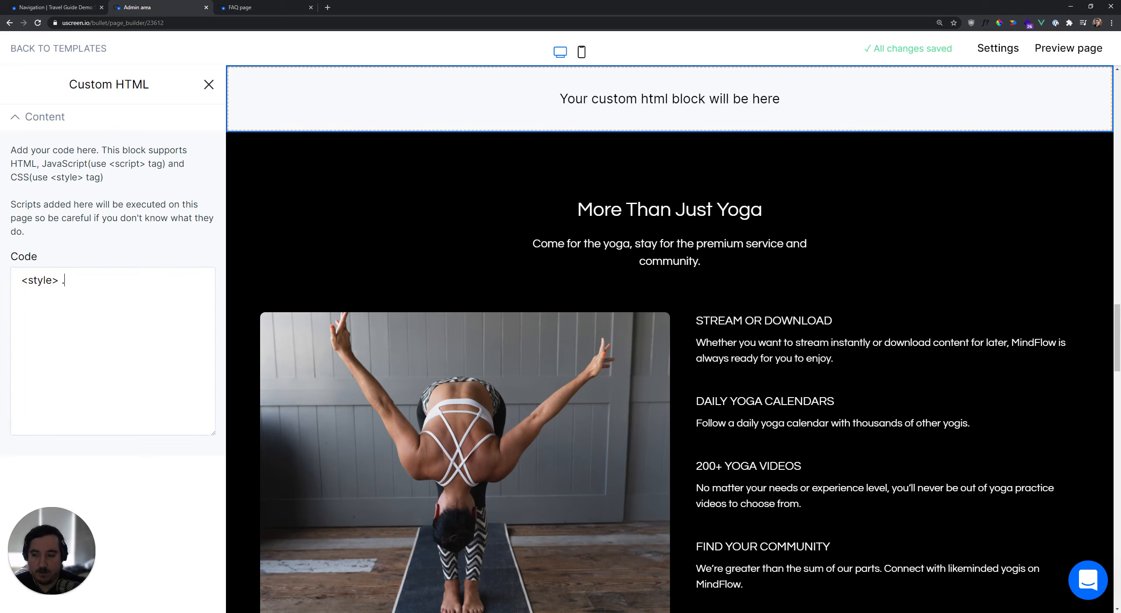
text(class P)
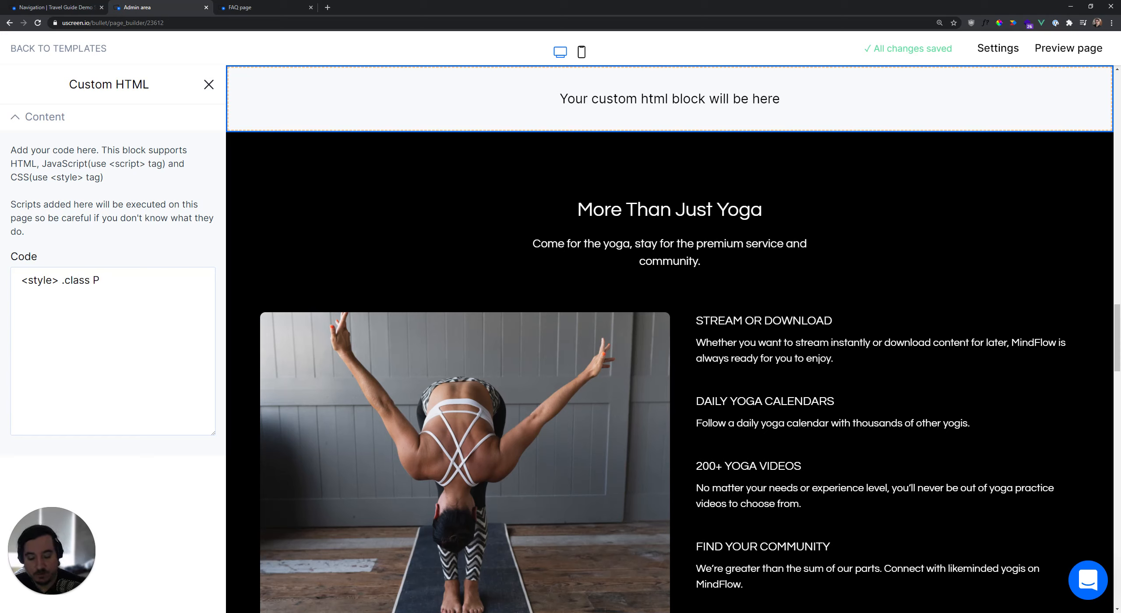
key(BackSpace)
text(P{)
key(BackSpace)
key(BackSpace)
text({})
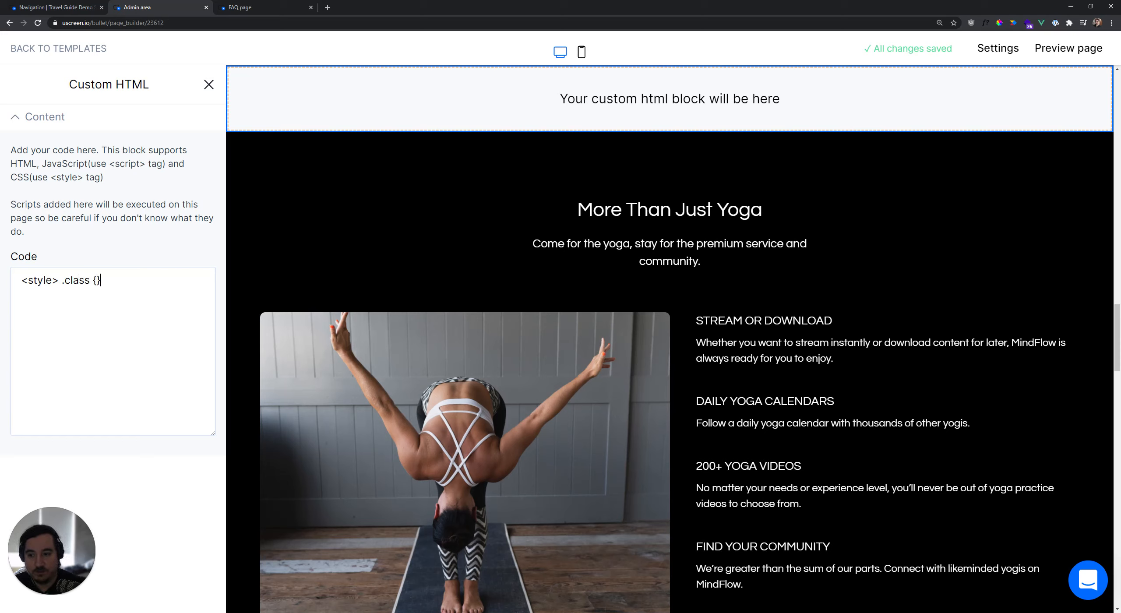
key(Left)
key(Return)
text(</s)
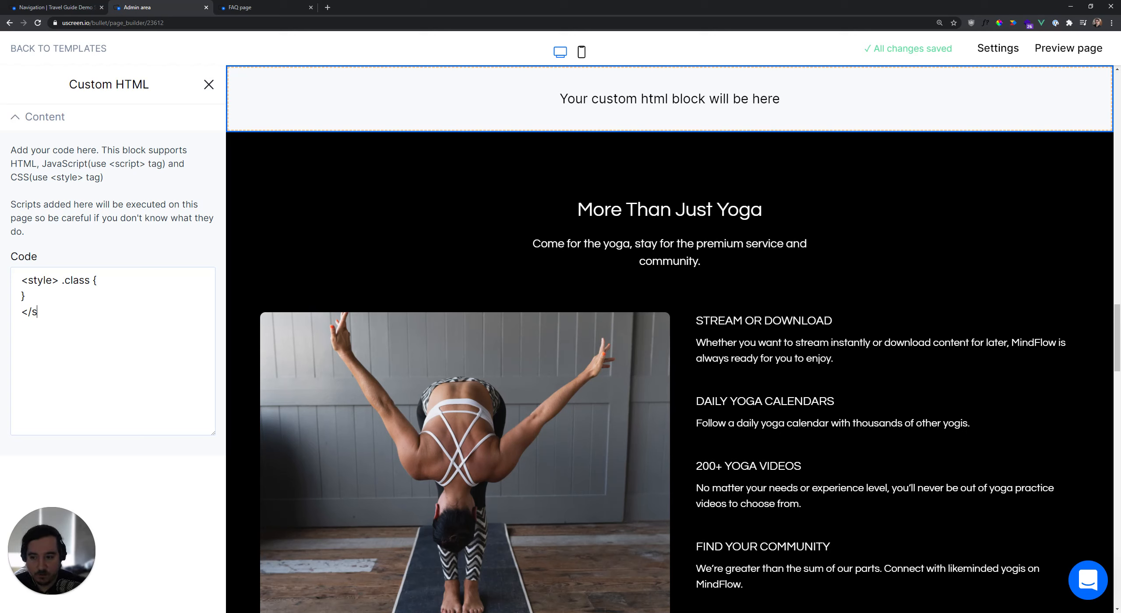
Complete the closing </style> tag and add an opening <script> tag on the line below it
text(tyle><scrupt)
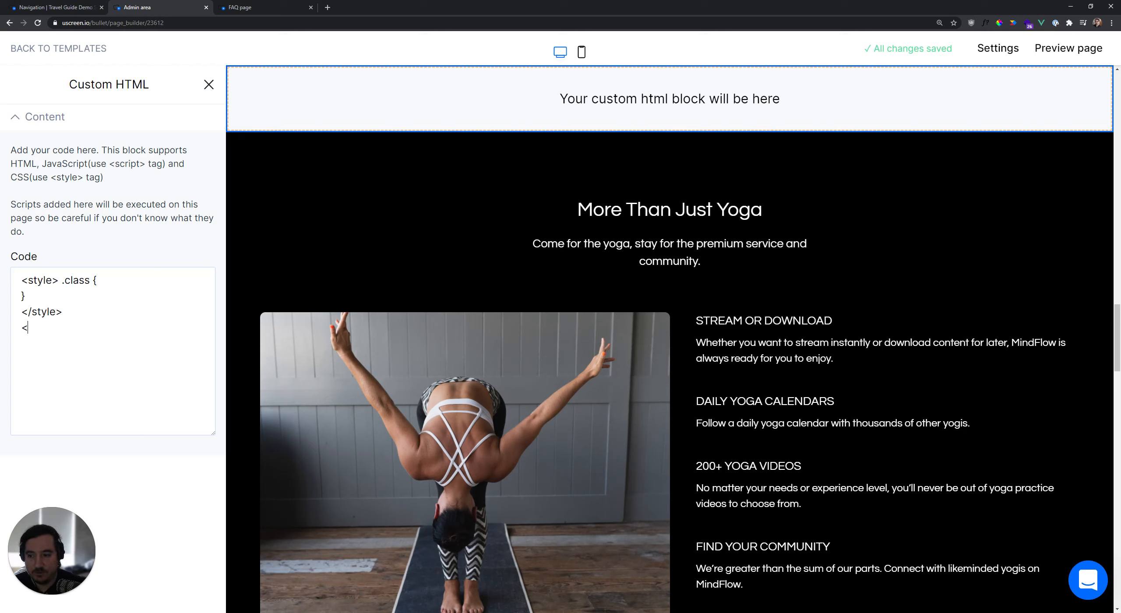
key(BackSpace)
key(BackSpace)
key(BackSpace)
text(ipt>)
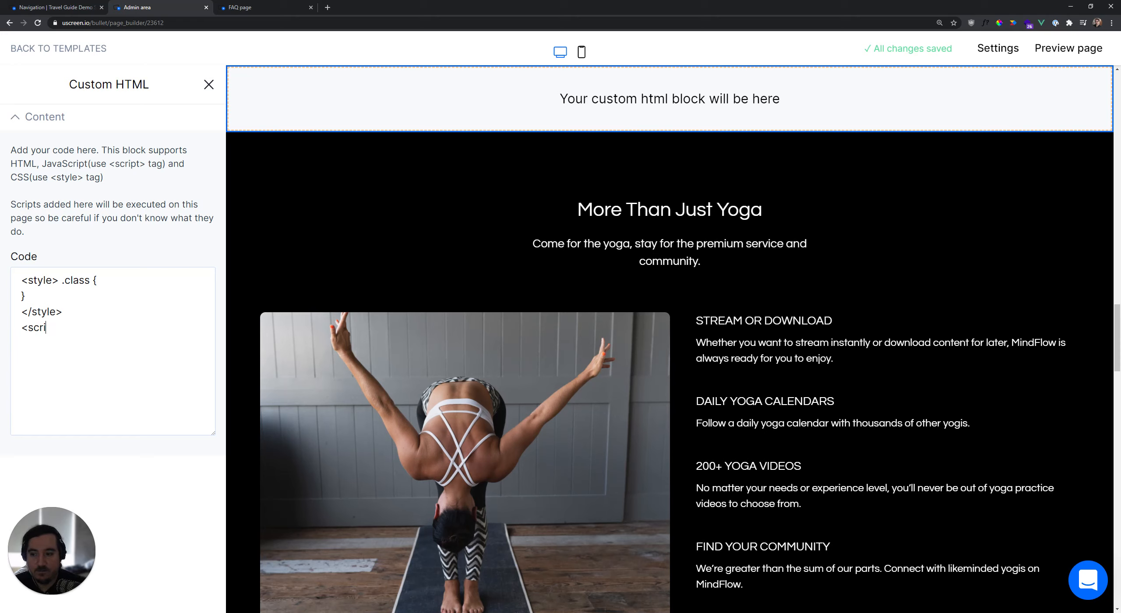